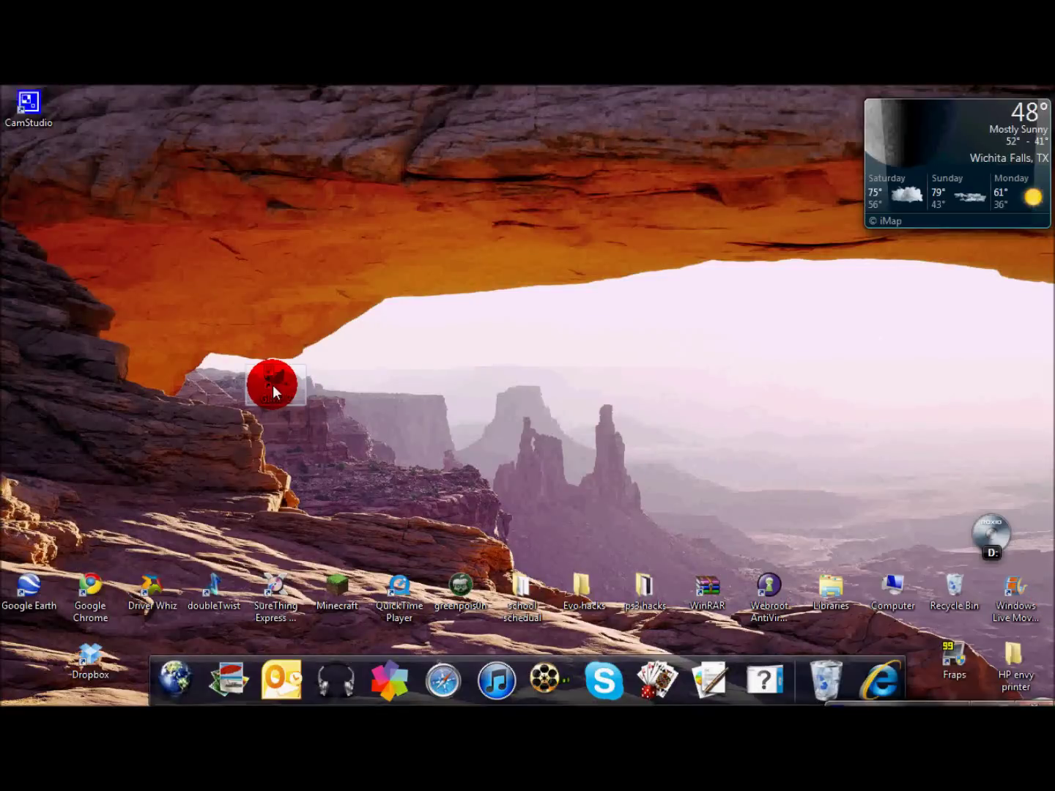
Step: Move the GIMP 2 shortcut to the left edge and restore the YouTube channel browser window
drag(275, 393, 43, 473)
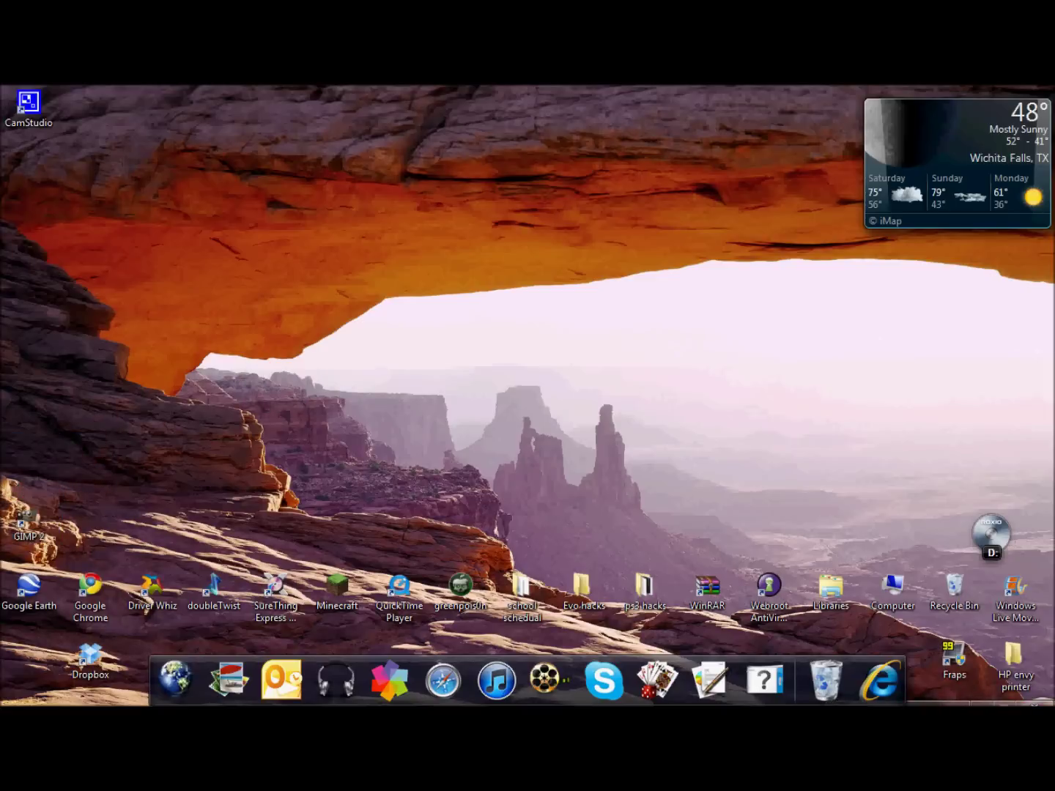
click(183, 307)
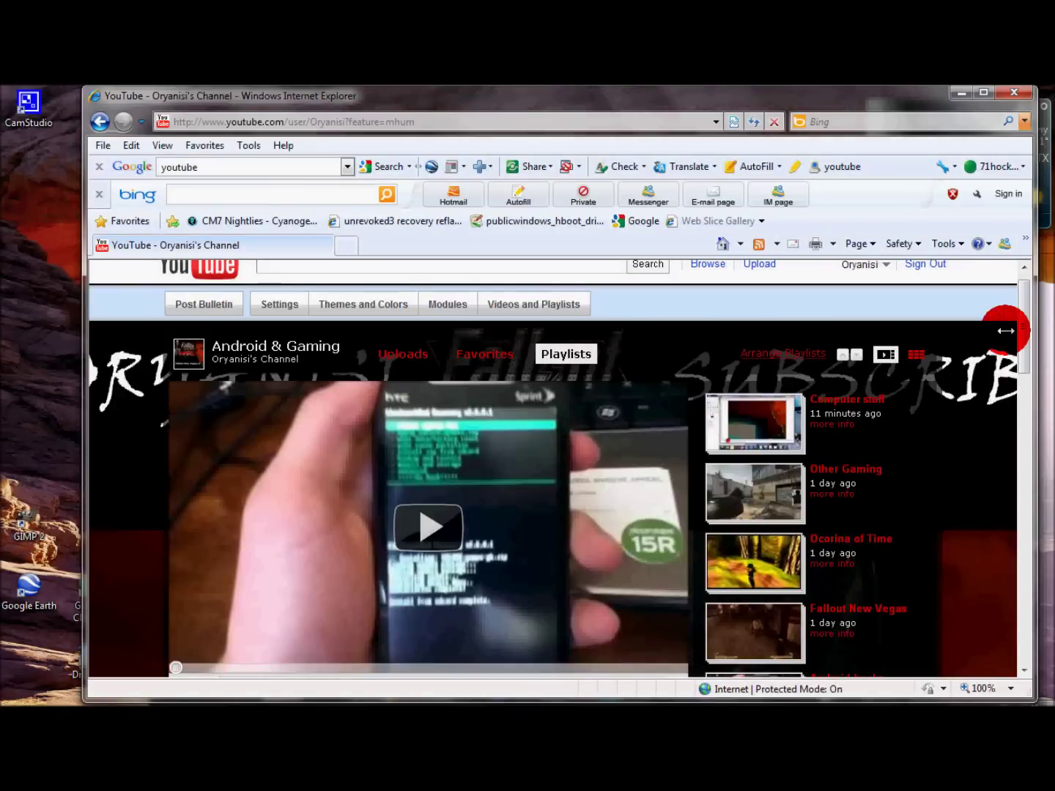
Step: Minimize the YouTube browser window and move the GIMP 2 shortcut to mid-desktop
drag(1014, 328, 960, 93)
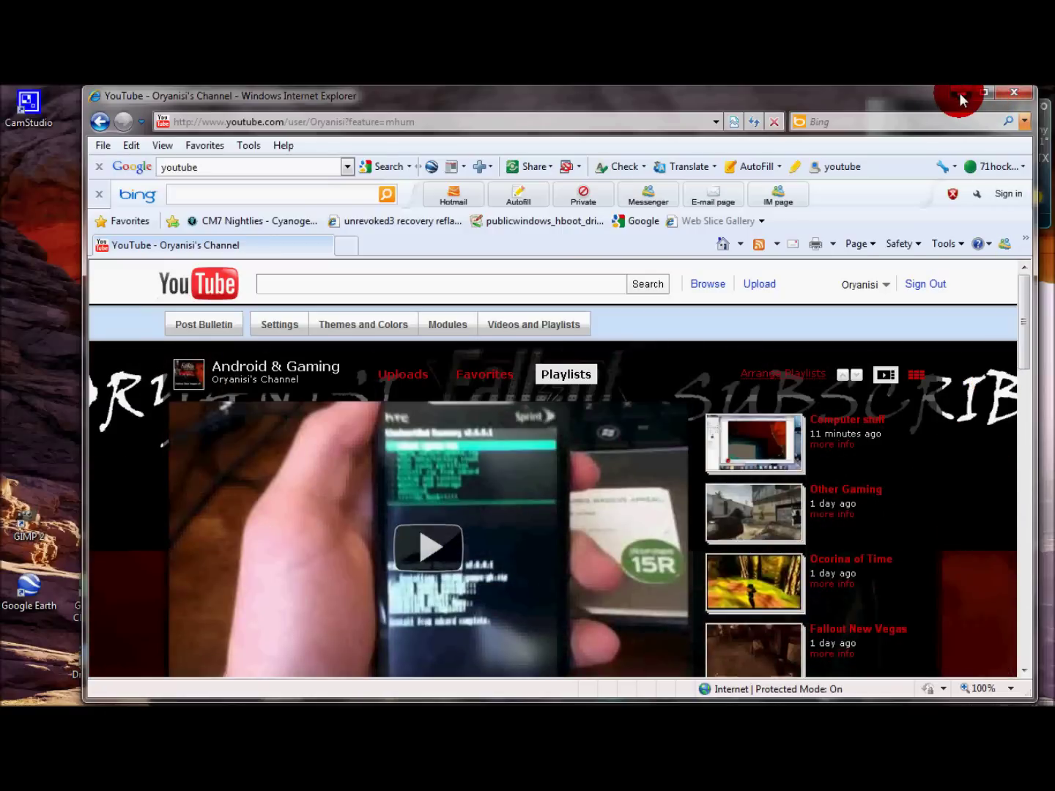
click(959, 93)
drag(32, 512, 337, 382)
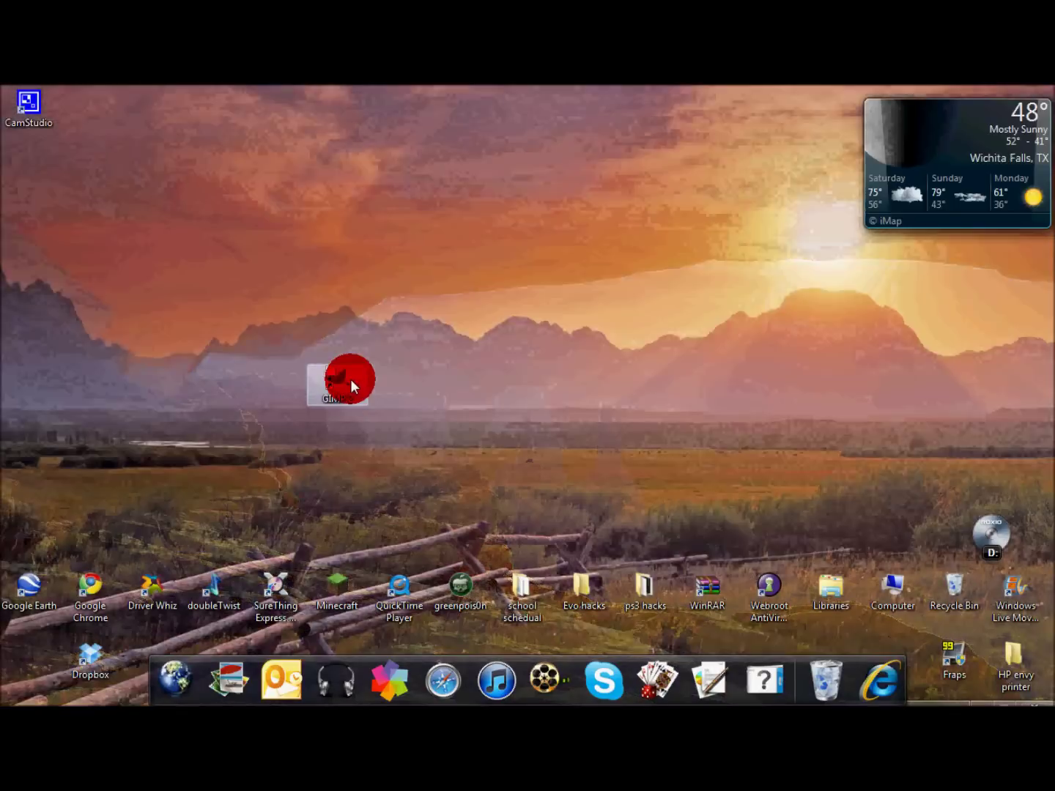
Step: Reposition the GIMP 2 desktop shortcut, then launch GIMP 2 from it
click(426, 350)
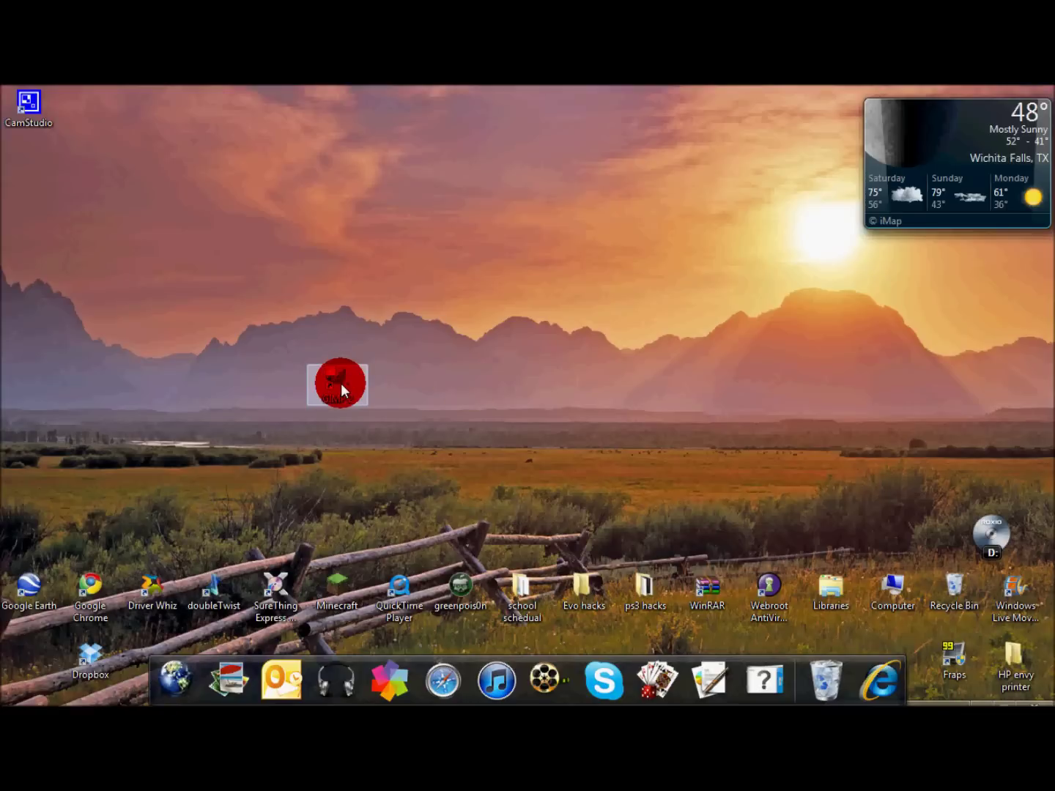
drag(340, 384, 53, 477)
click(78, 488)
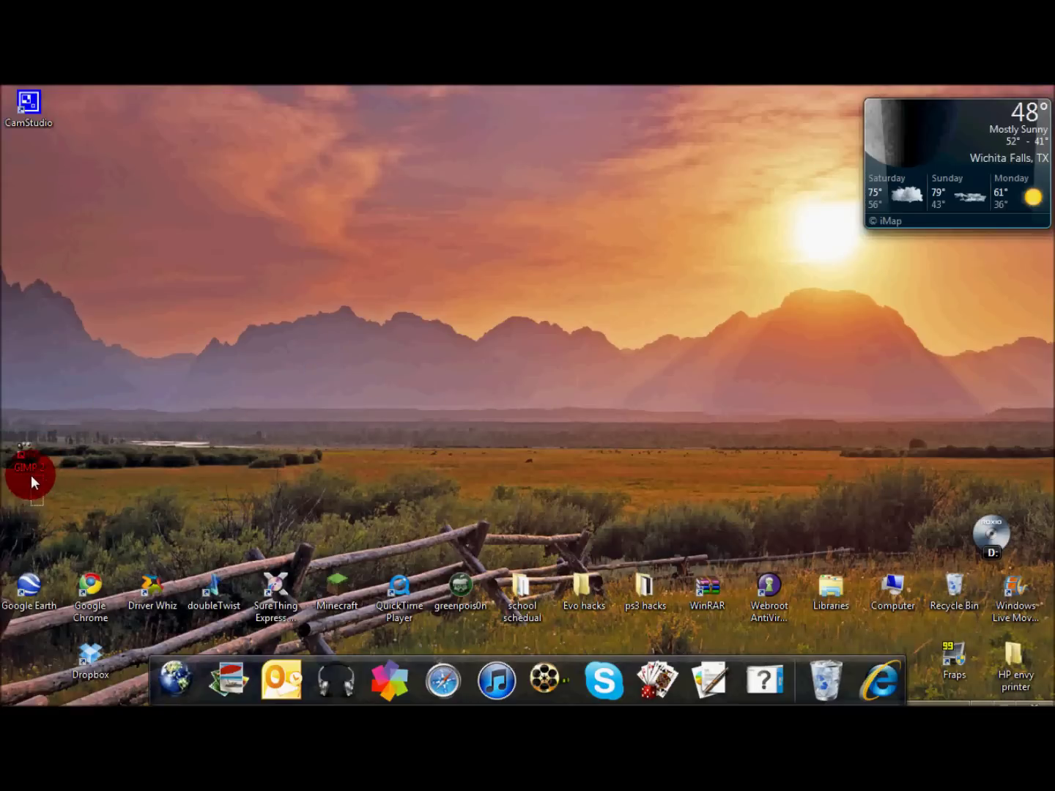
drag(32, 457, 298, 418)
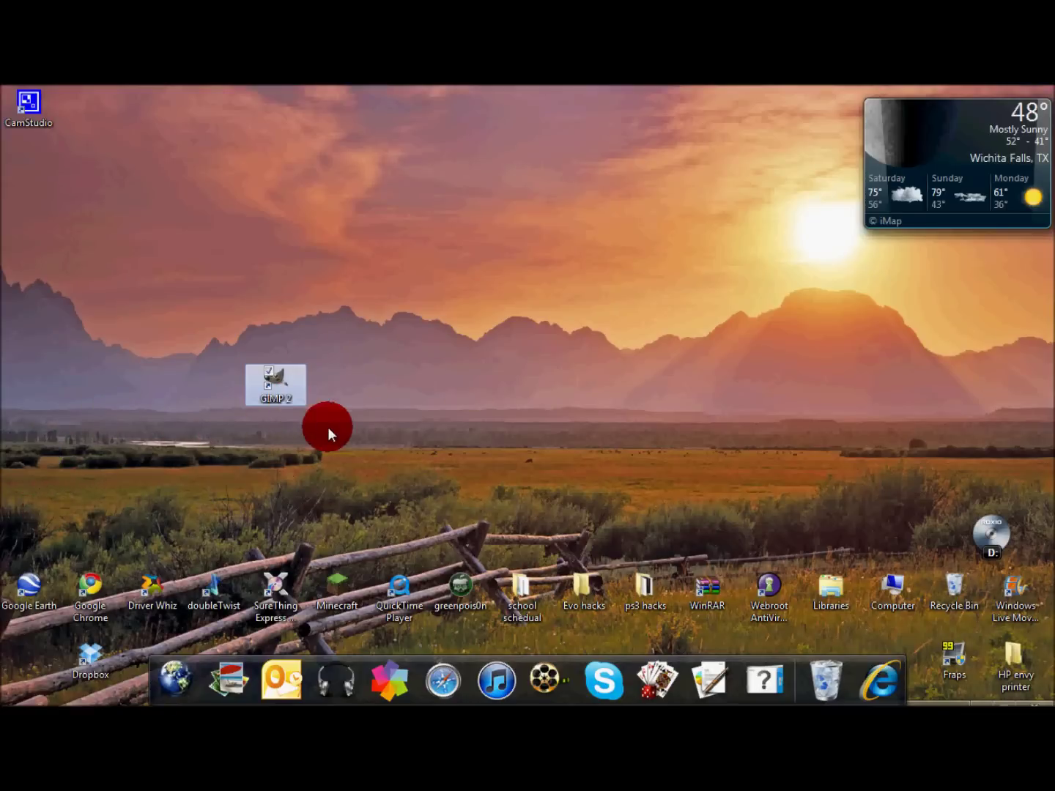
click(378, 397)
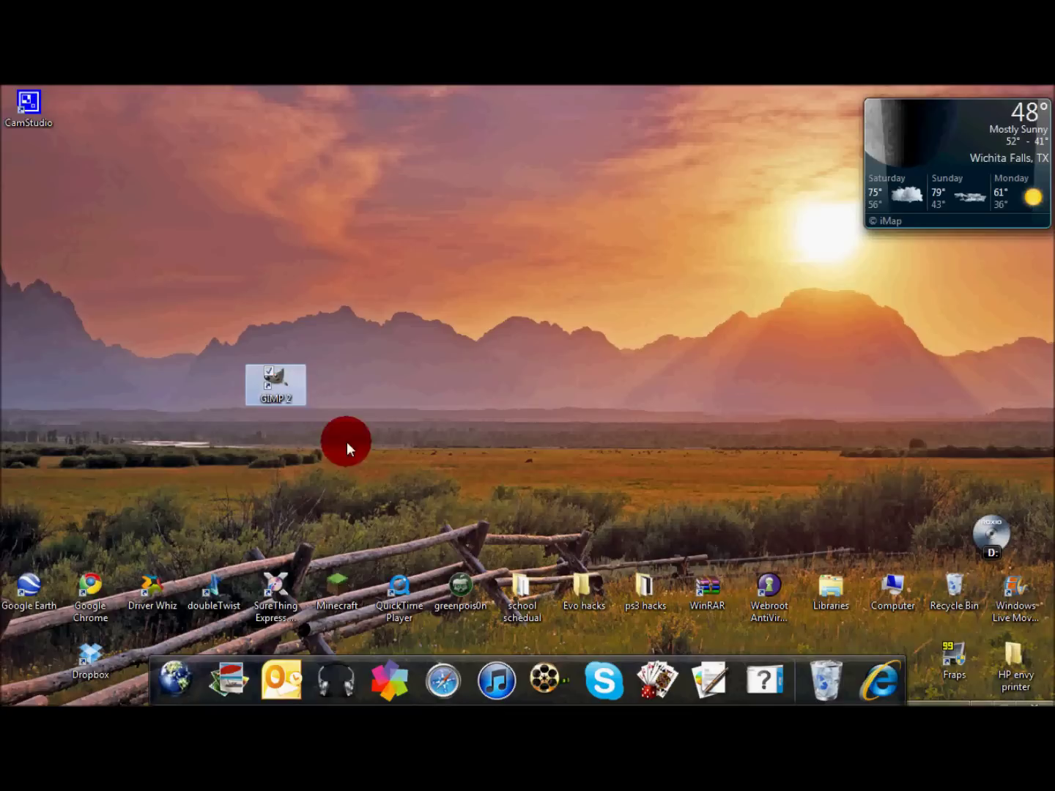
double_click(287, 383)
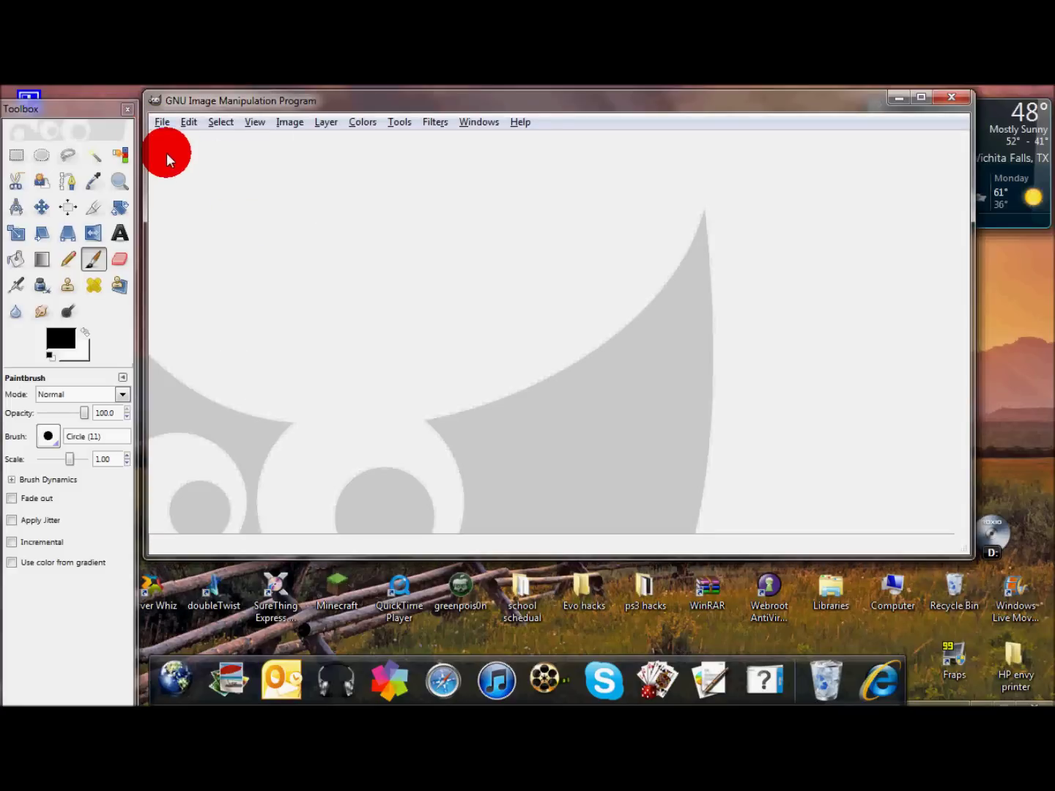
Step: Create a new 2000 × 2000 pixel image through File > New
click(162, 122)
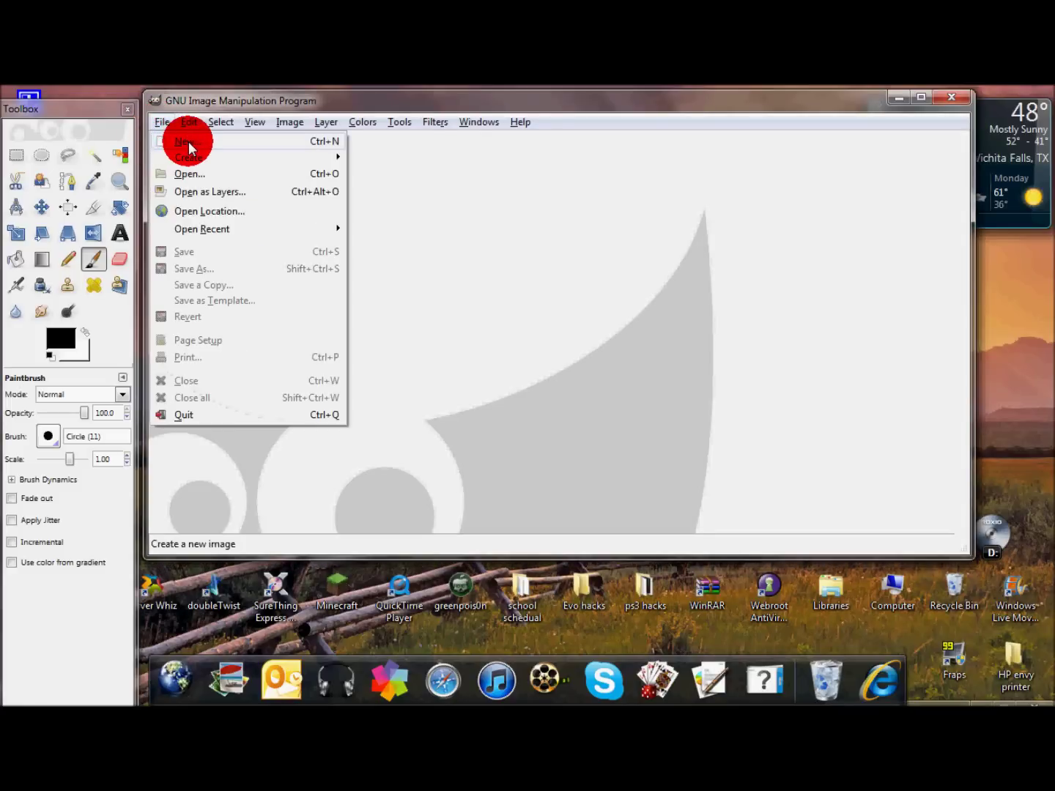
click(187, 142)
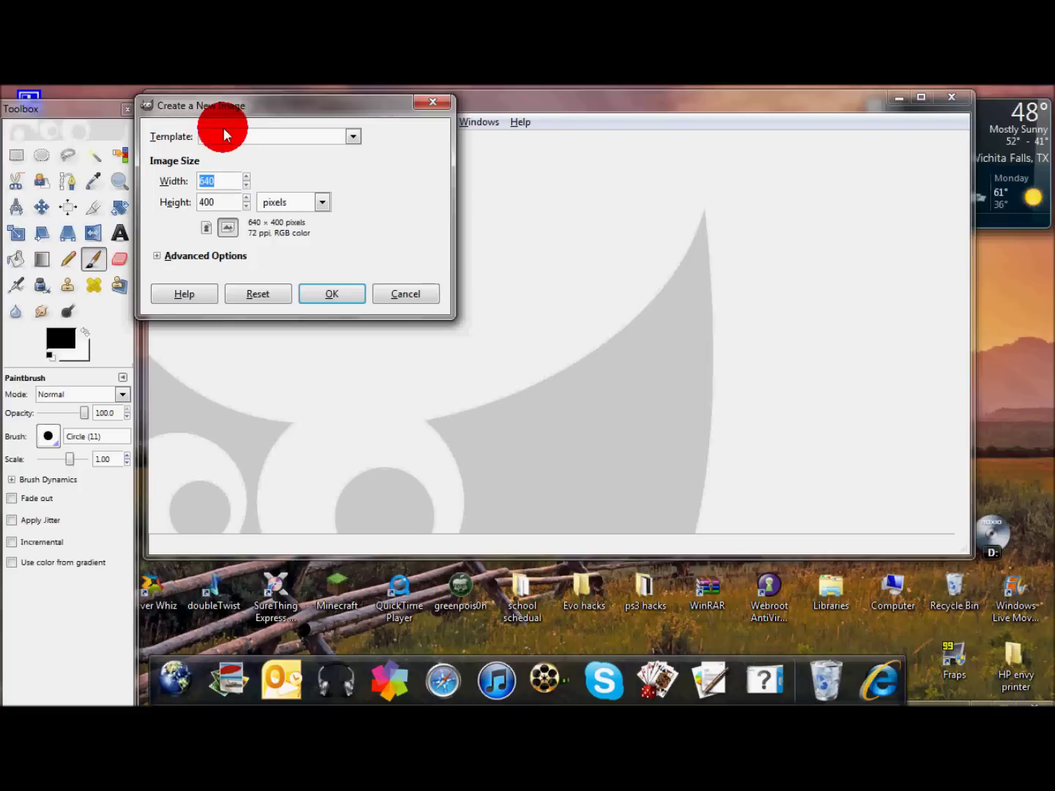
click(231, 179)
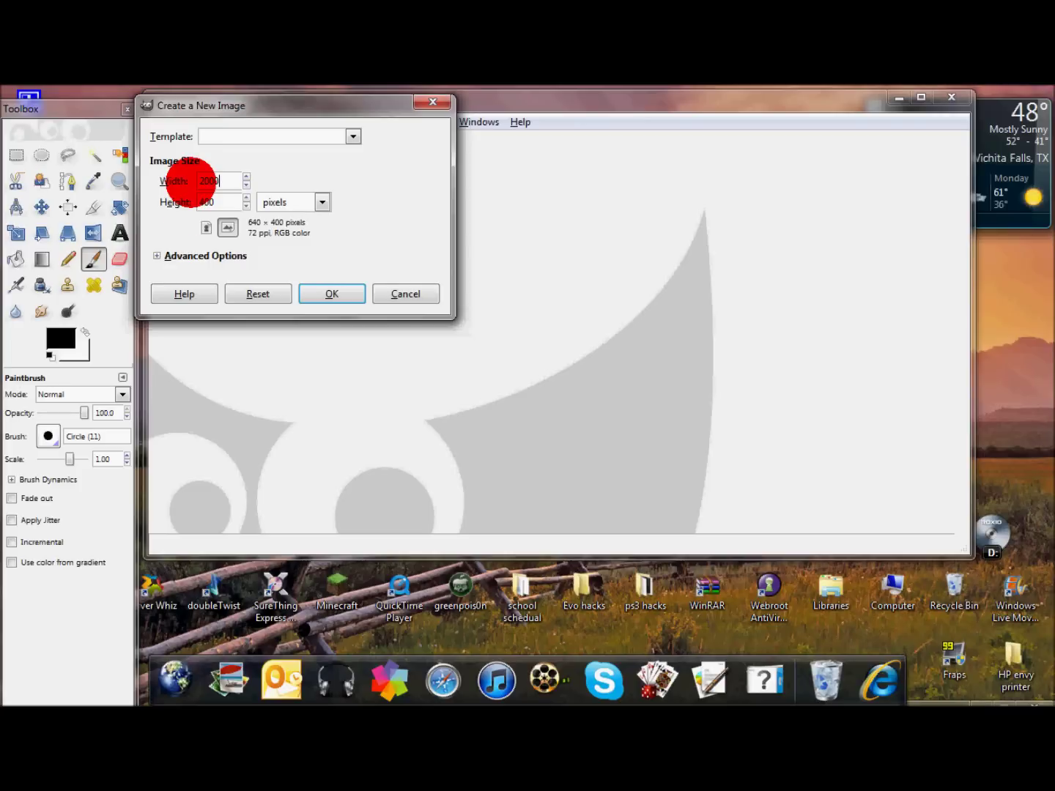
key(Tab)
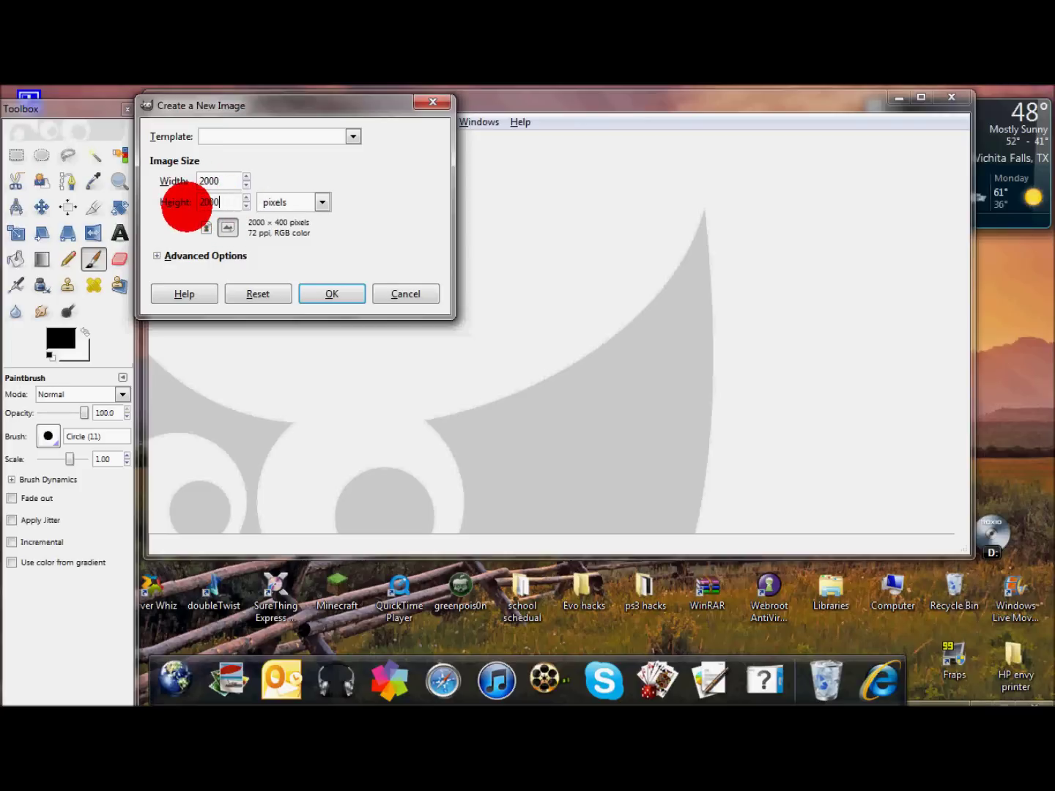
click(323, 203)
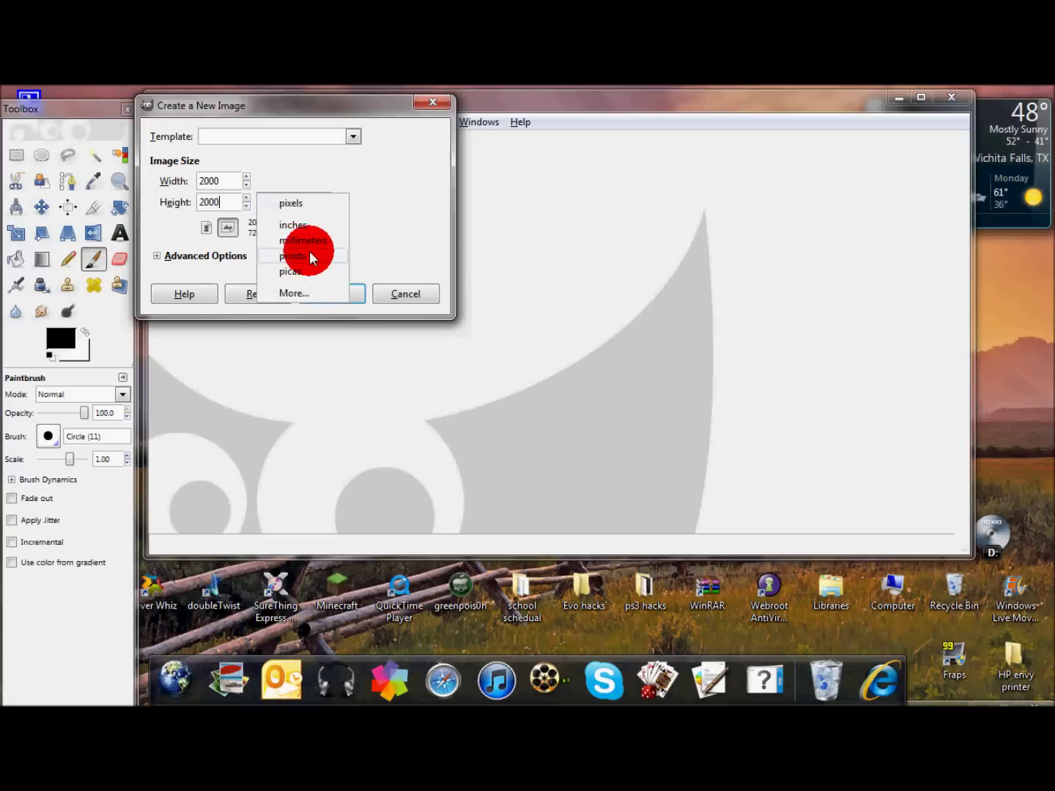
click(320, 203)
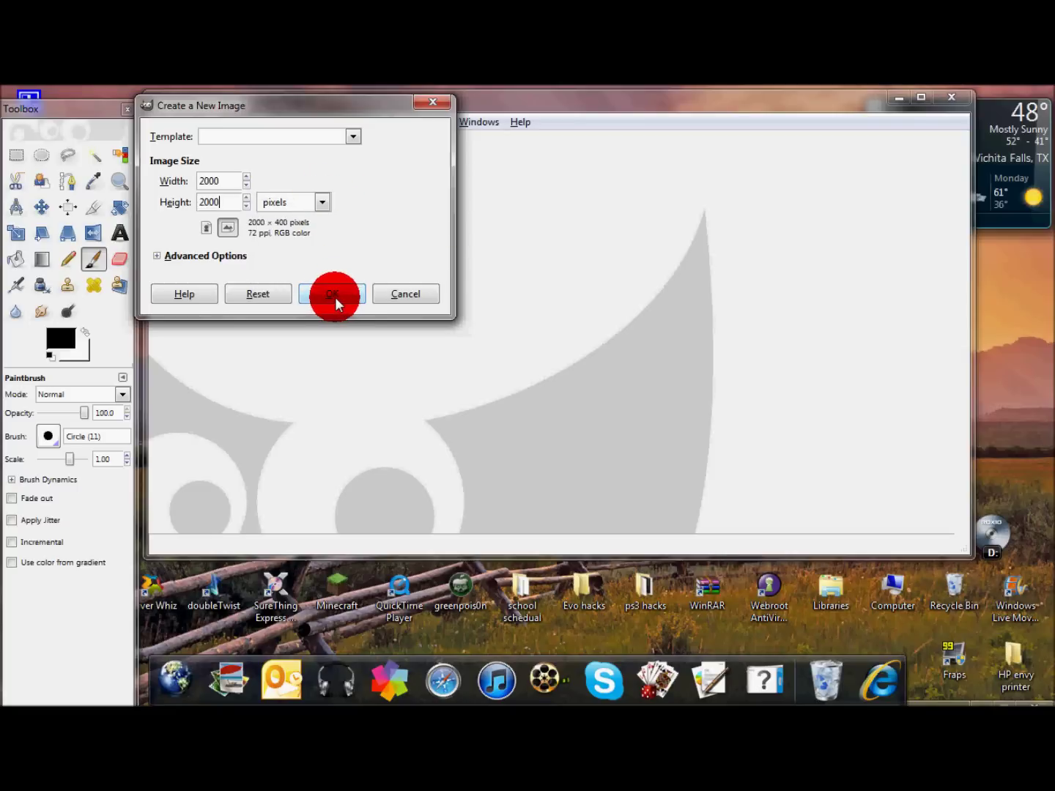
click(335, 295)
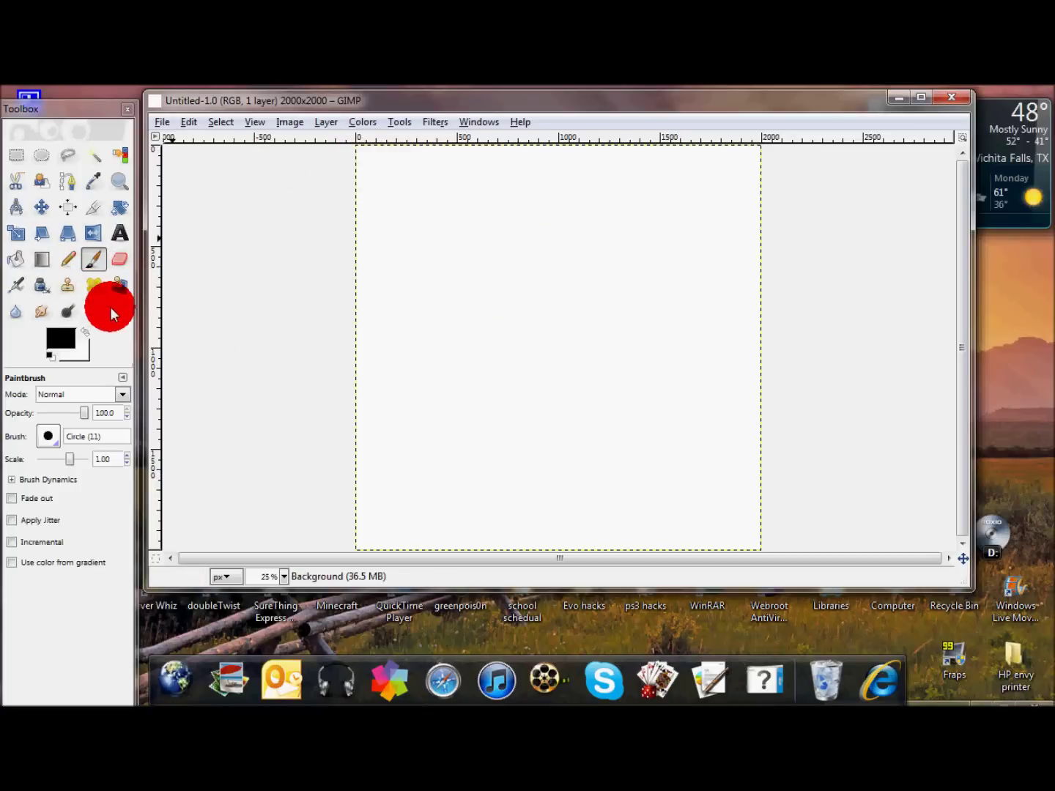
Step: Bucket-fill the entire blank canvas with solid black
click(16, 258)
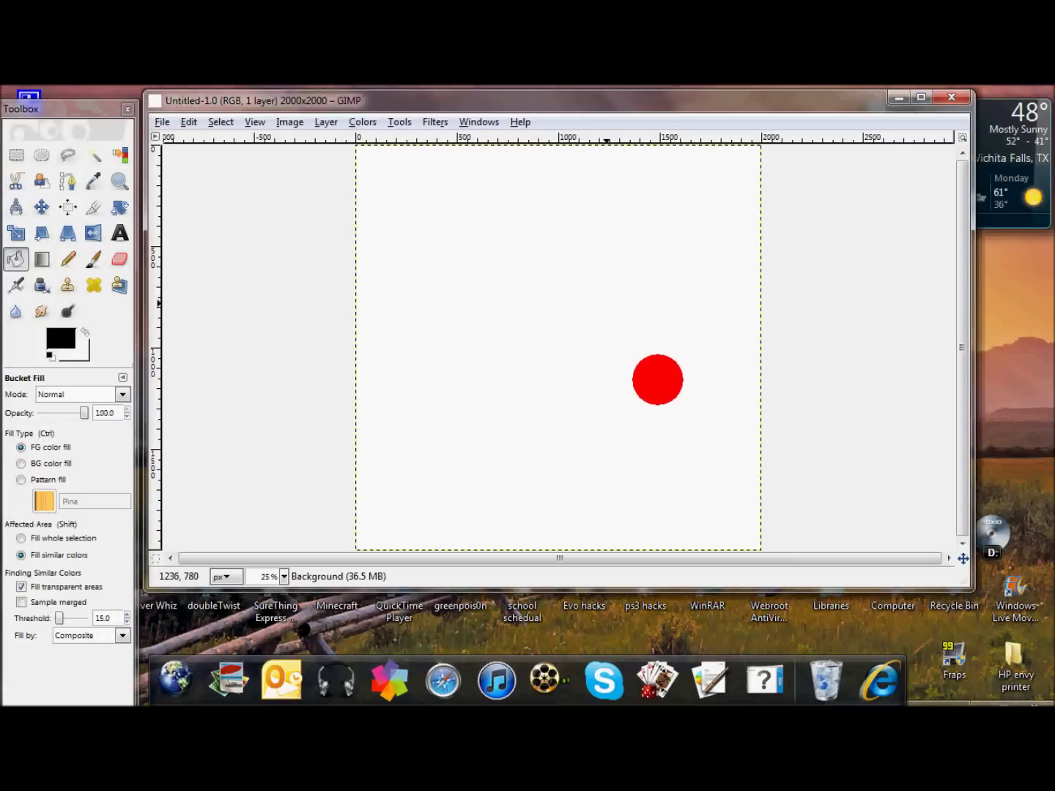
click(517, 276)
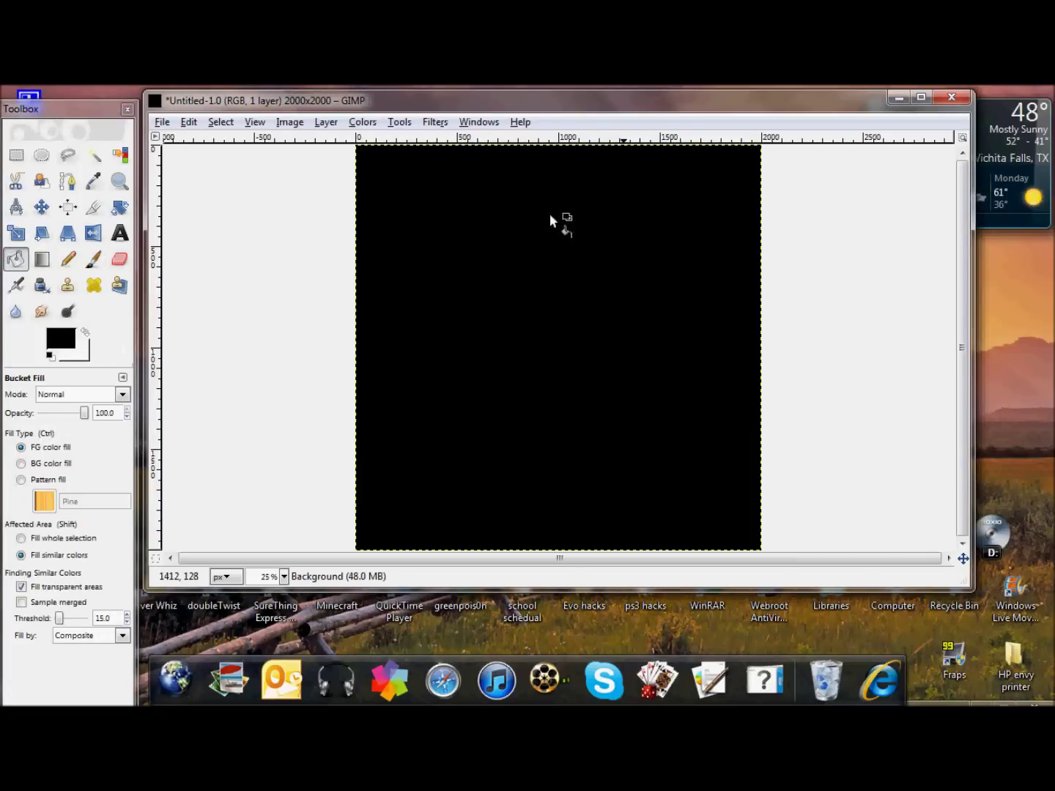
click(25, 260)
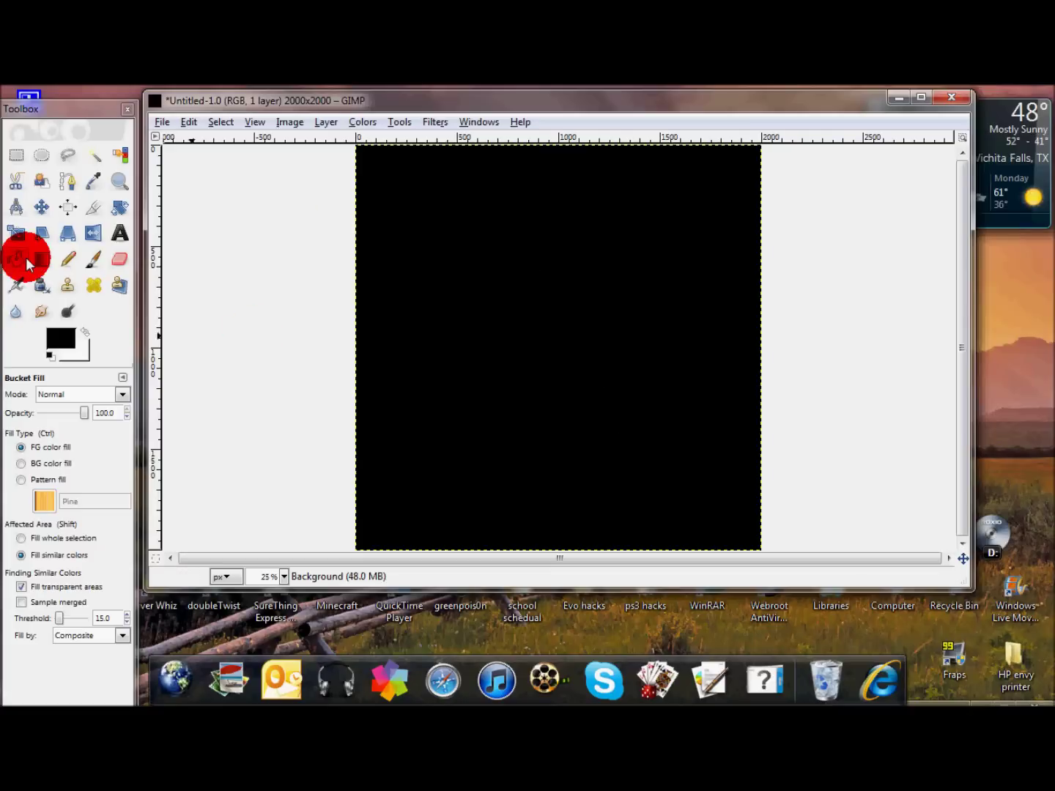
Step: Select the Blend tool and set the background colour to yellow
click(41, 260)
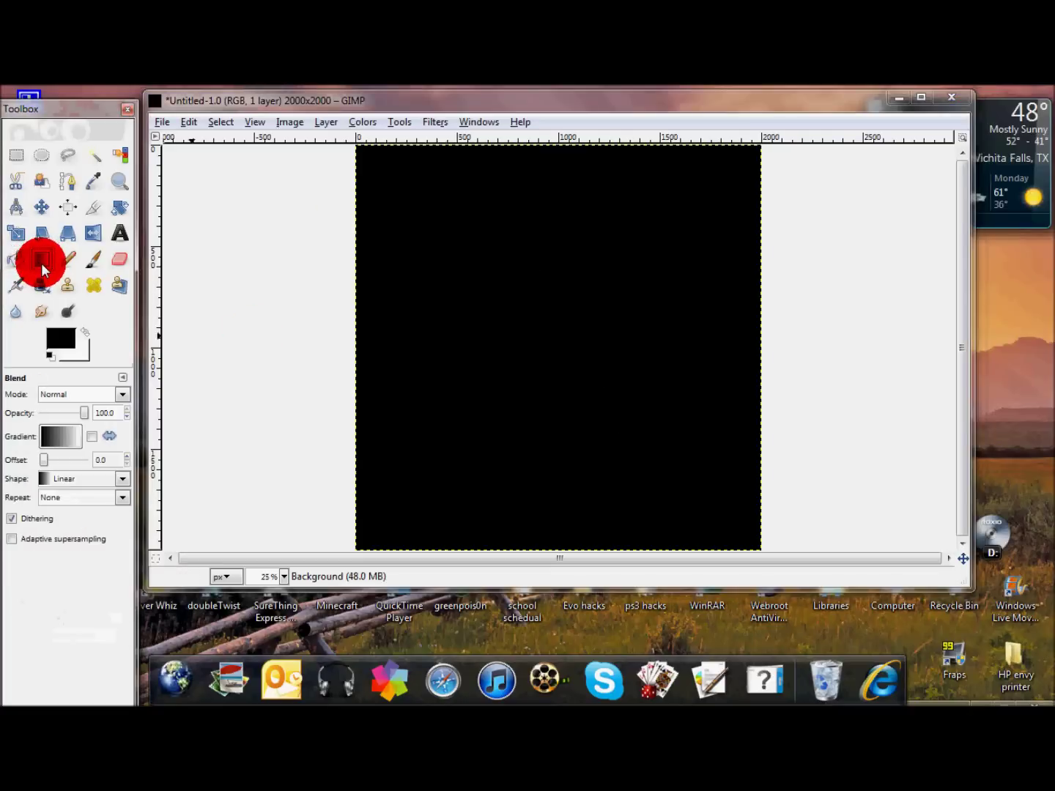
click(57, 449)
click(39, 265)
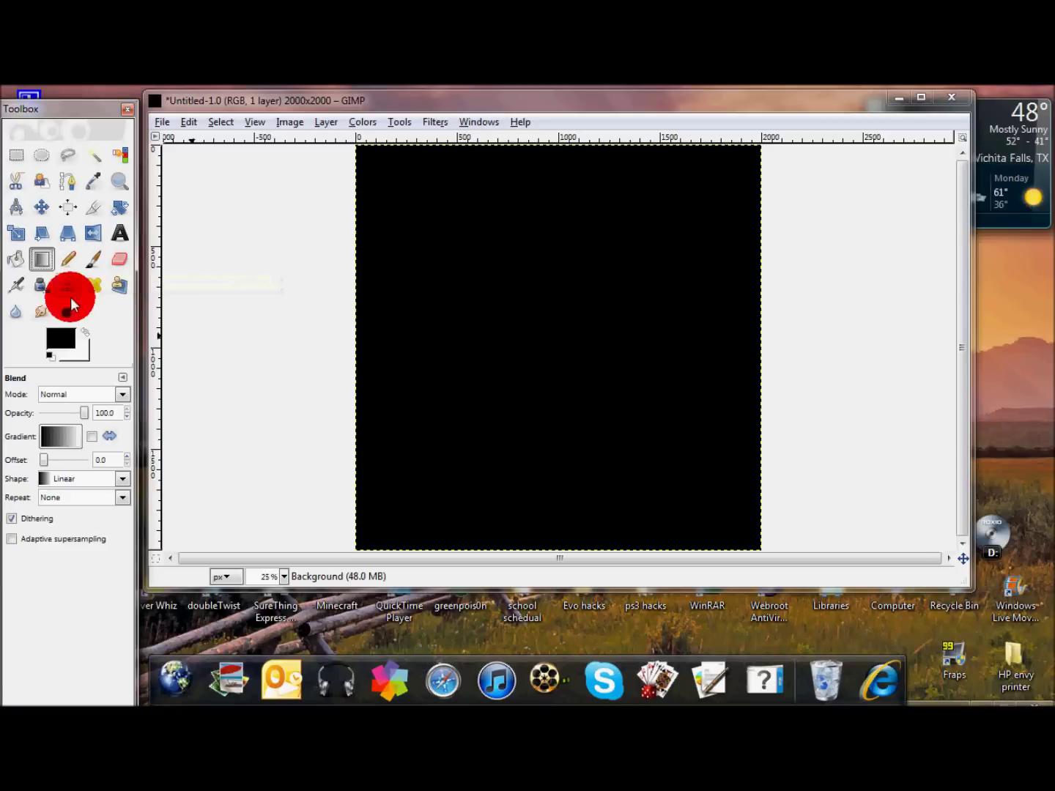
click(83, 352)
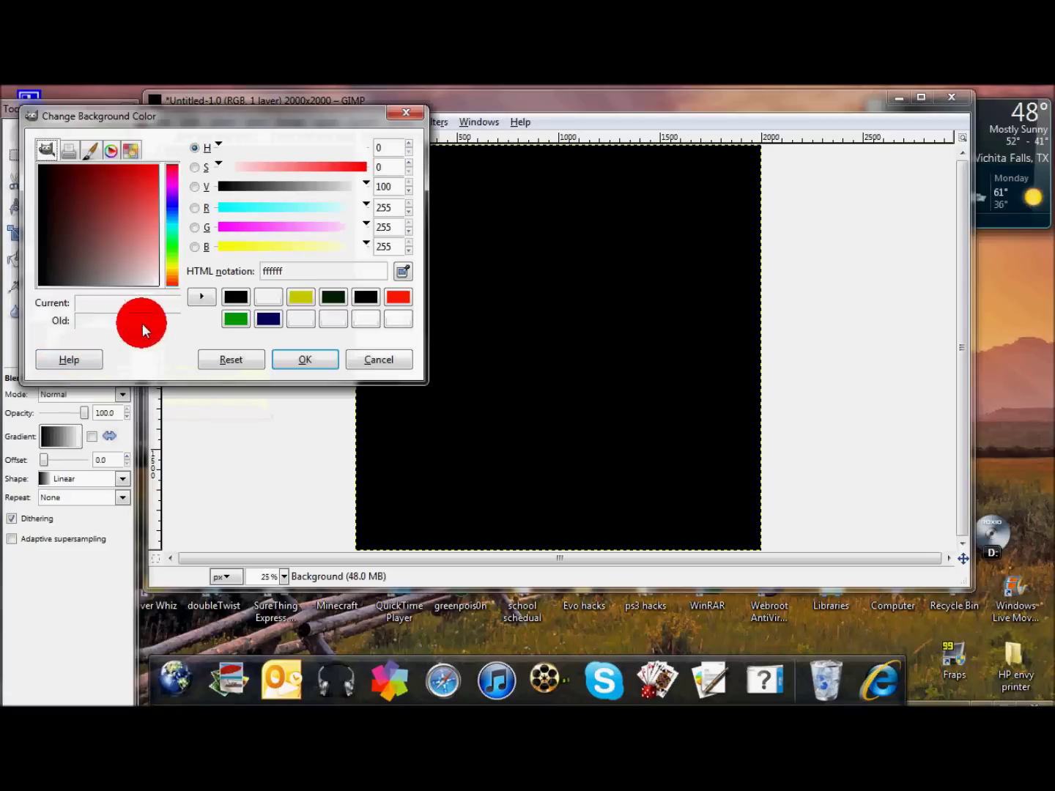
click(296, 297)
click(301, 353)
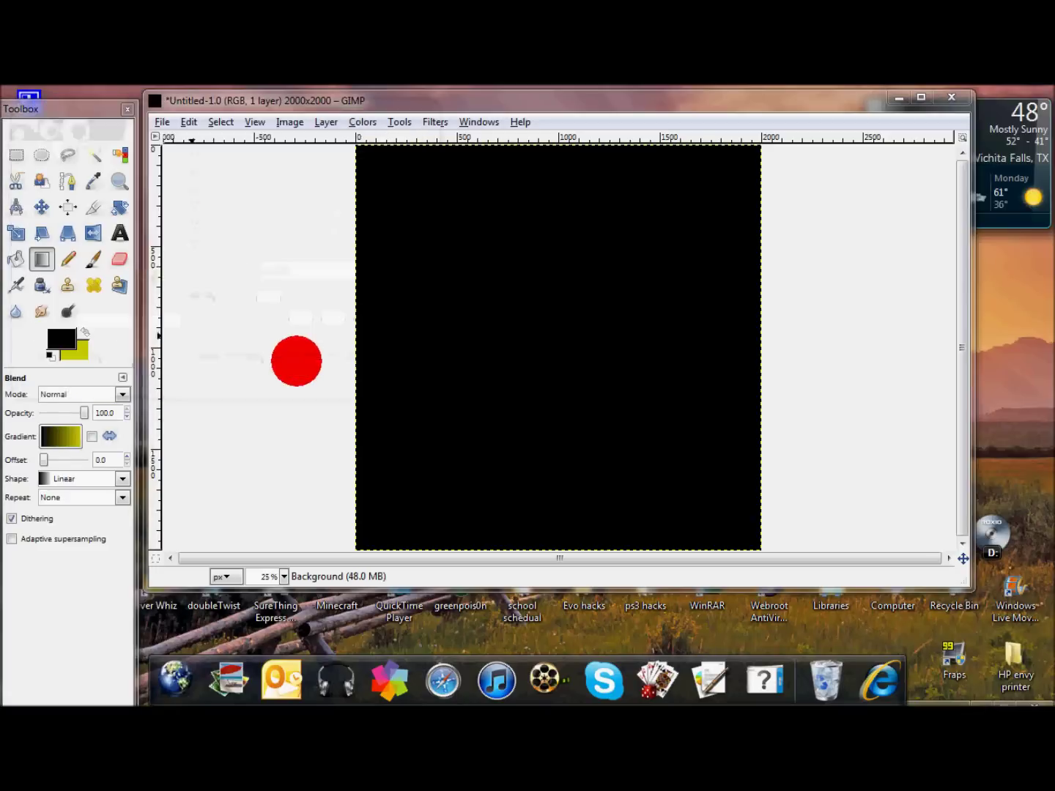
Step: Drag a black-to-yellow linear gradient across the canvas, black left and yellow right
drag(82, 446, 451, 313)
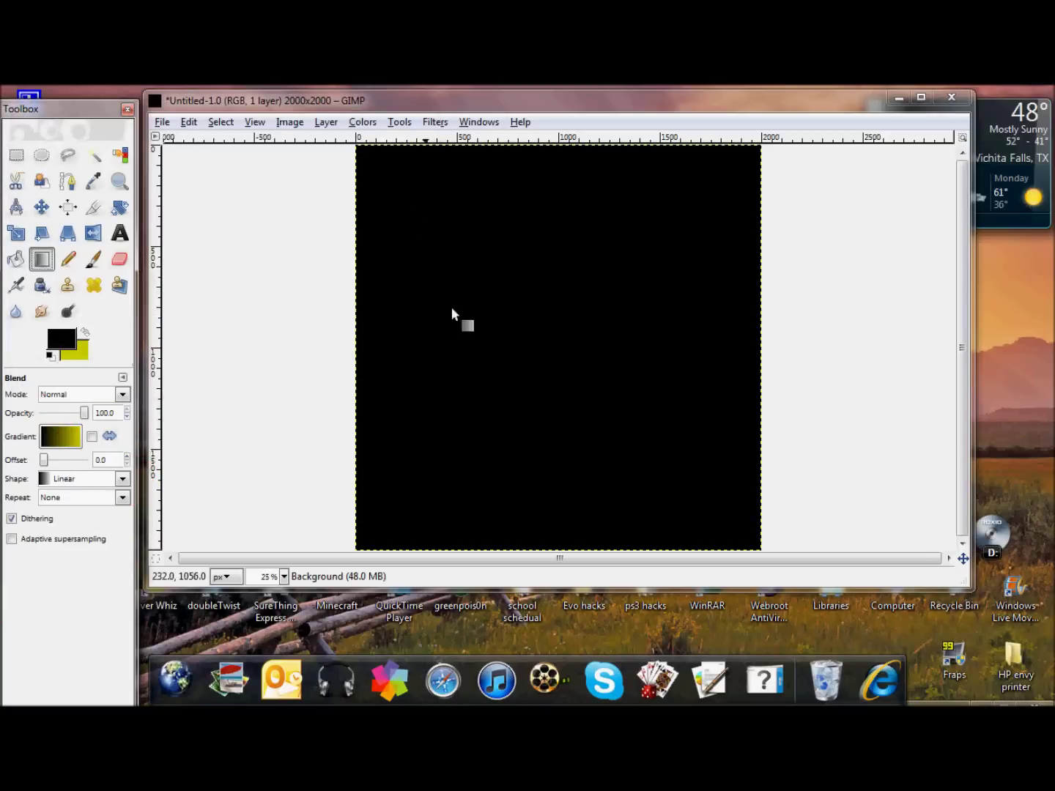
drag(689, 168, 384, 542)
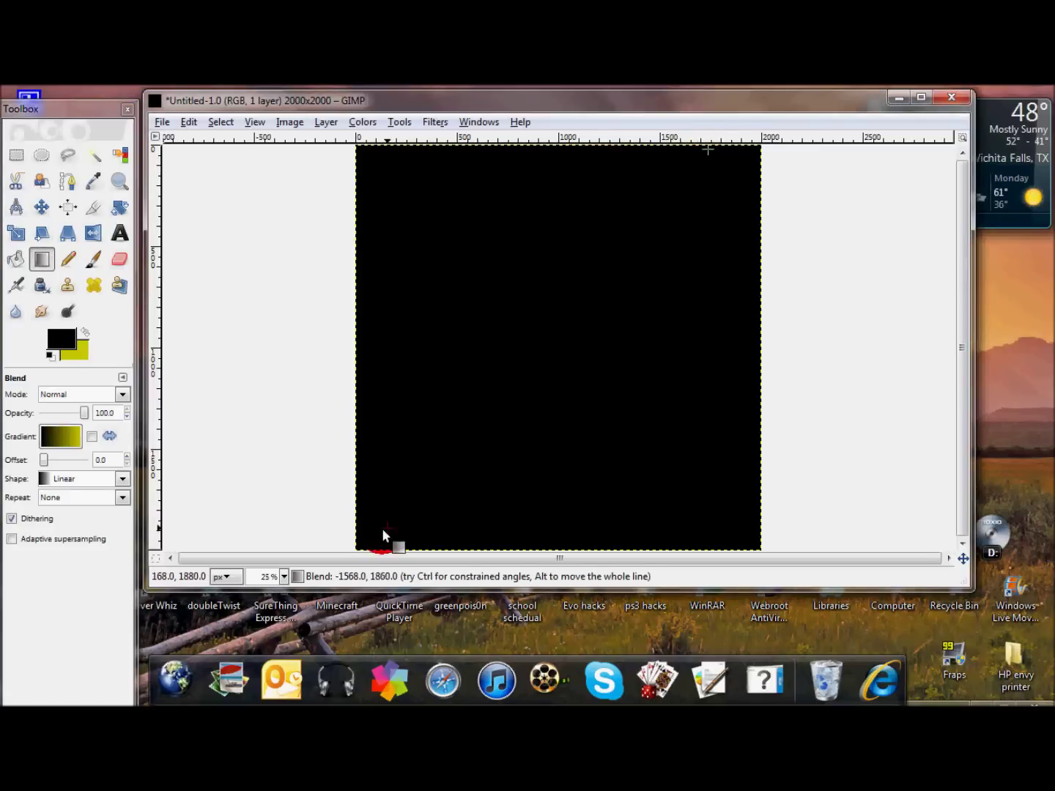
drag(366, 166, 704, 526)
mouse_move(437, 199)
mouse_down()
mouse_move(483, 221)
mouse_move(554, 383)
mouse_move(507, 350)
mouse_move(580, 365)
mouse_move(555, 380)
mouse_up()
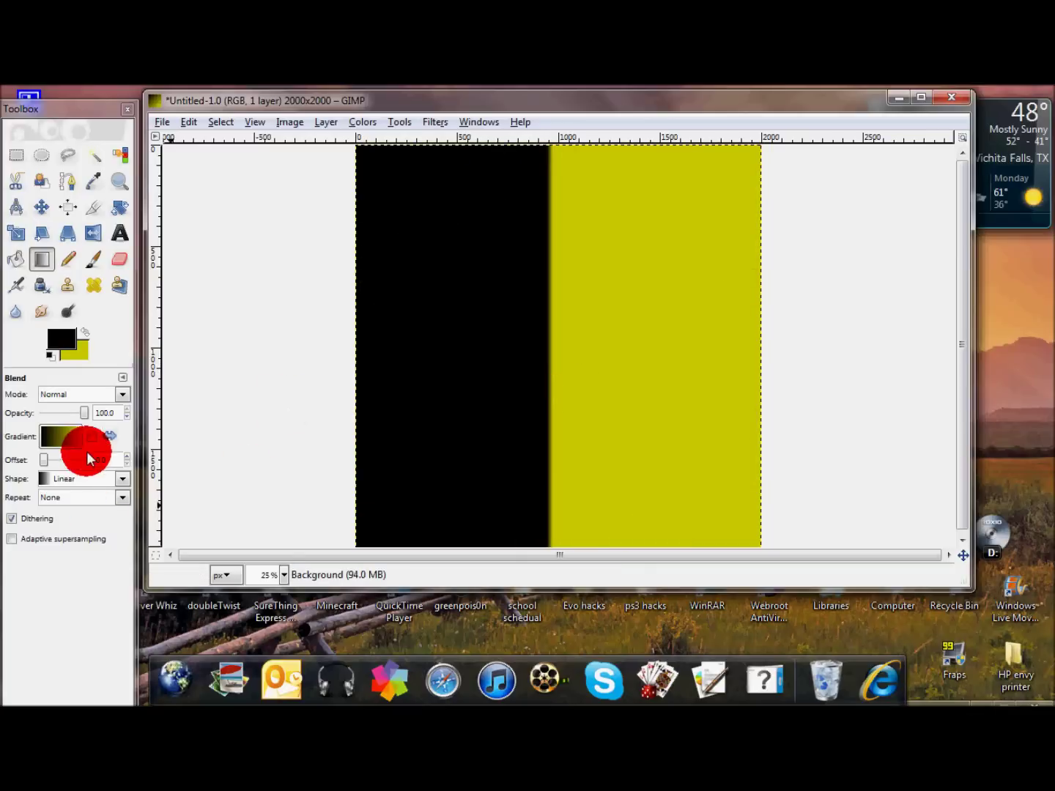
Step: Change the Blend shape to Spiral (cw) and draw a black-to-yellow spiral over the canvas
click(123, 482)
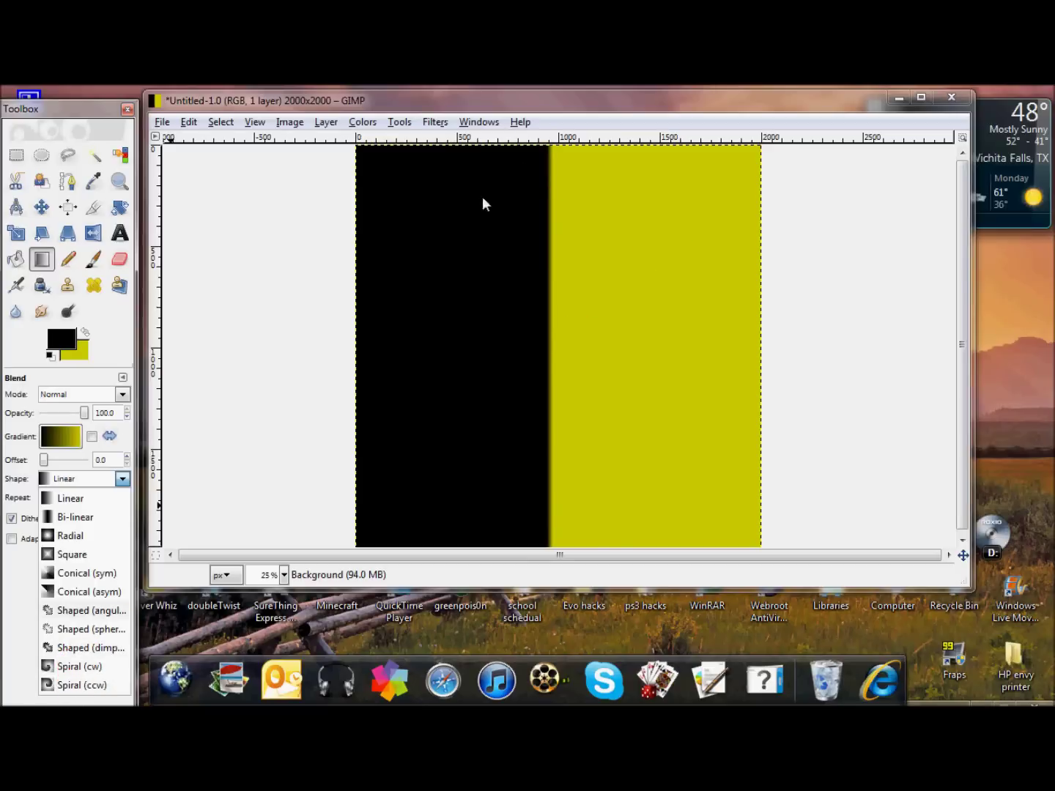
click(88, 668)
drag(640, 291, 765, 181)
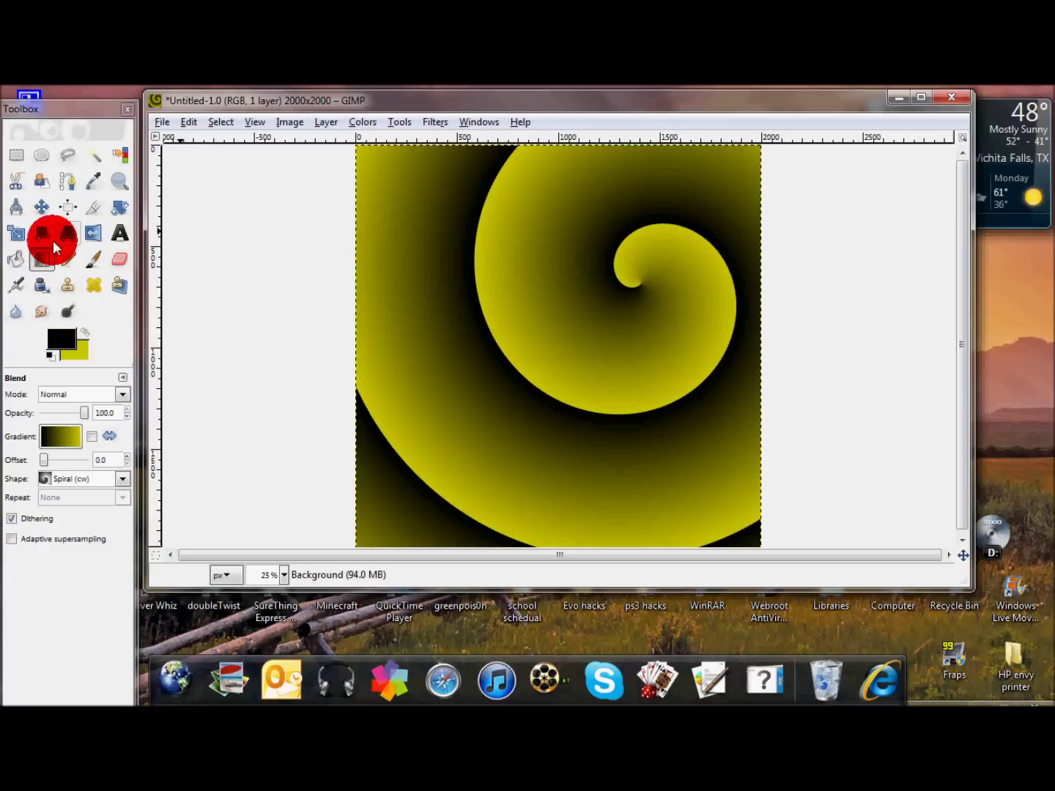
Step: Add a black text box along the top of the image containing the channel name
click(119, 233)
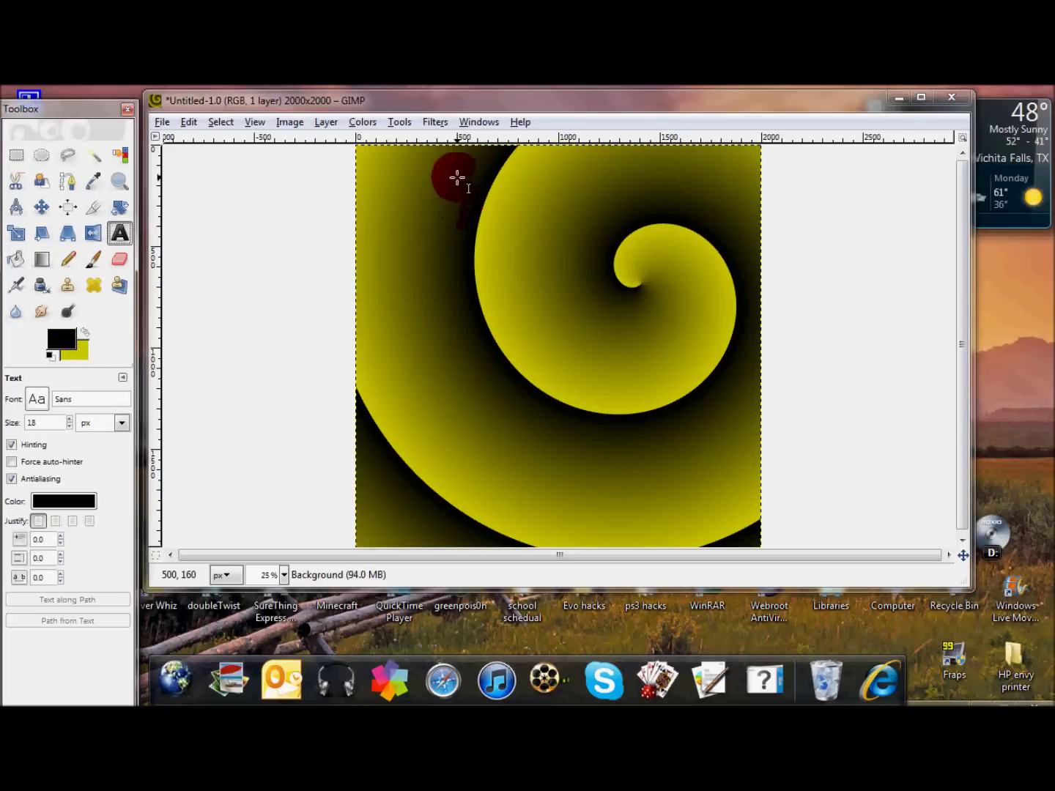
click(77, 502)
click(285, 353)
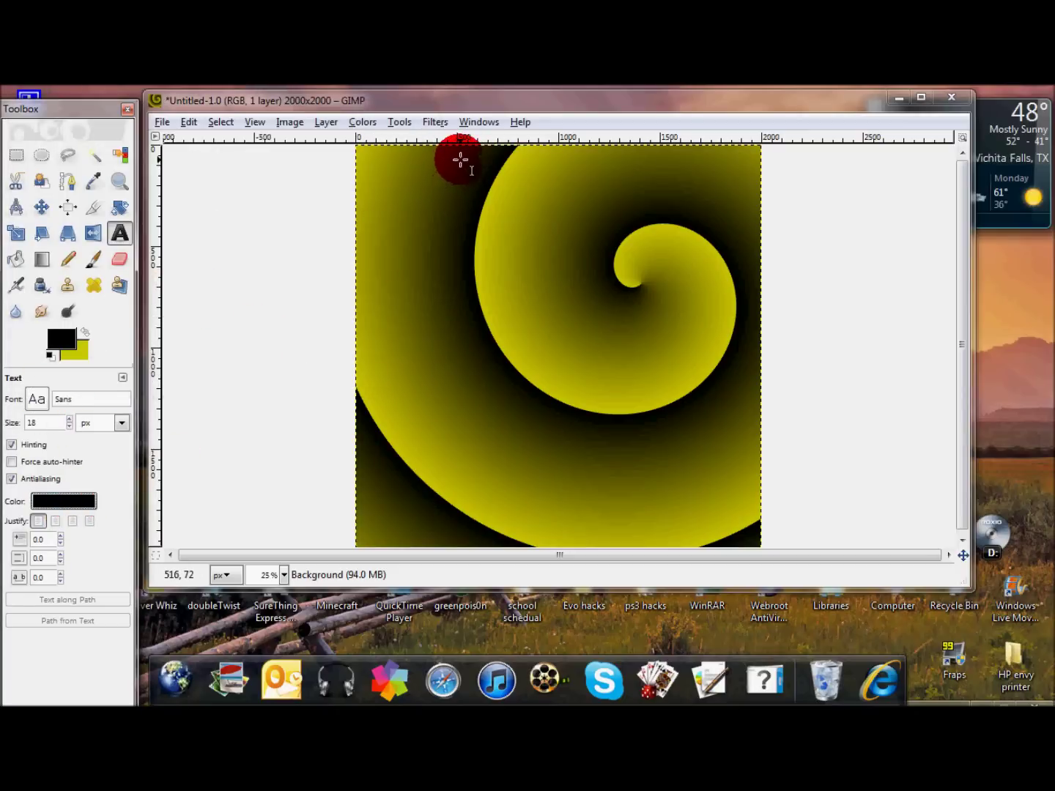
drag(459, 161, 672, 172)
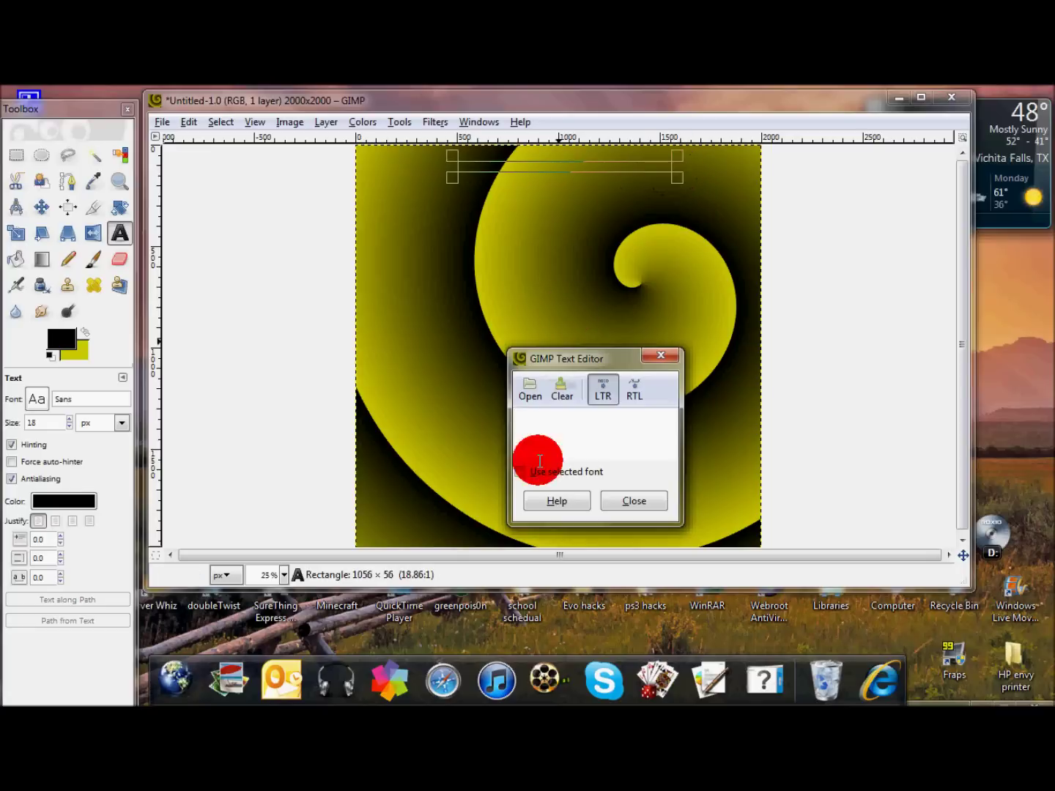
click(557, 429)
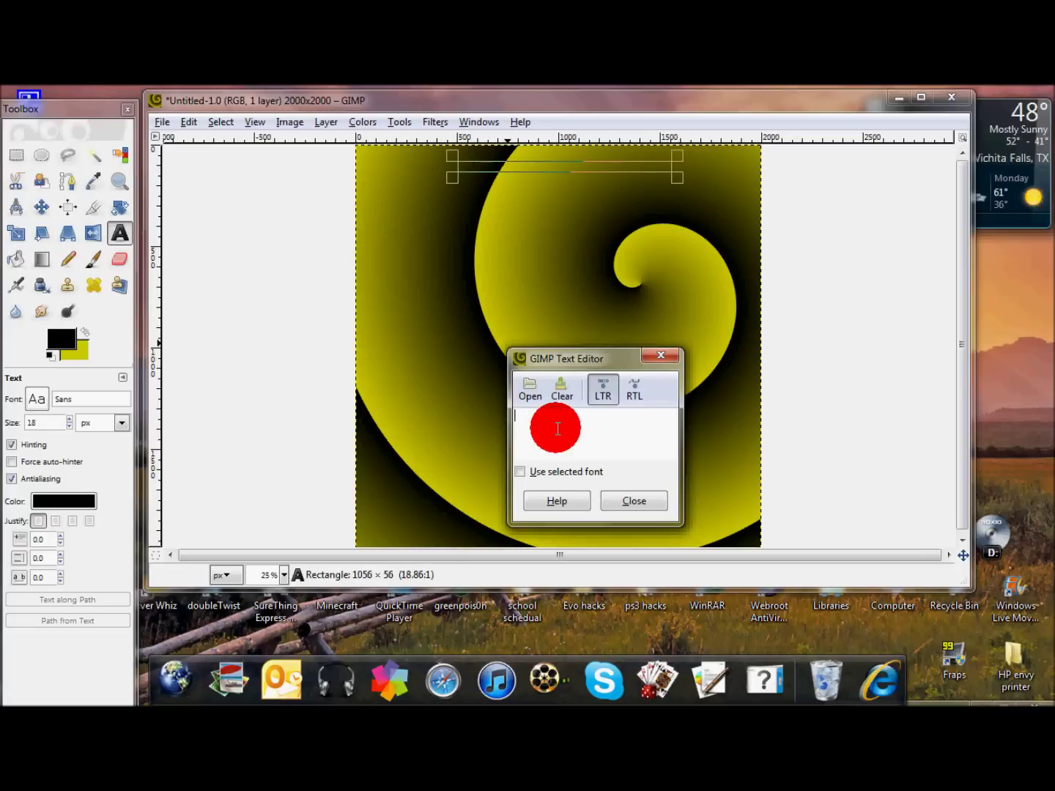
text(o)
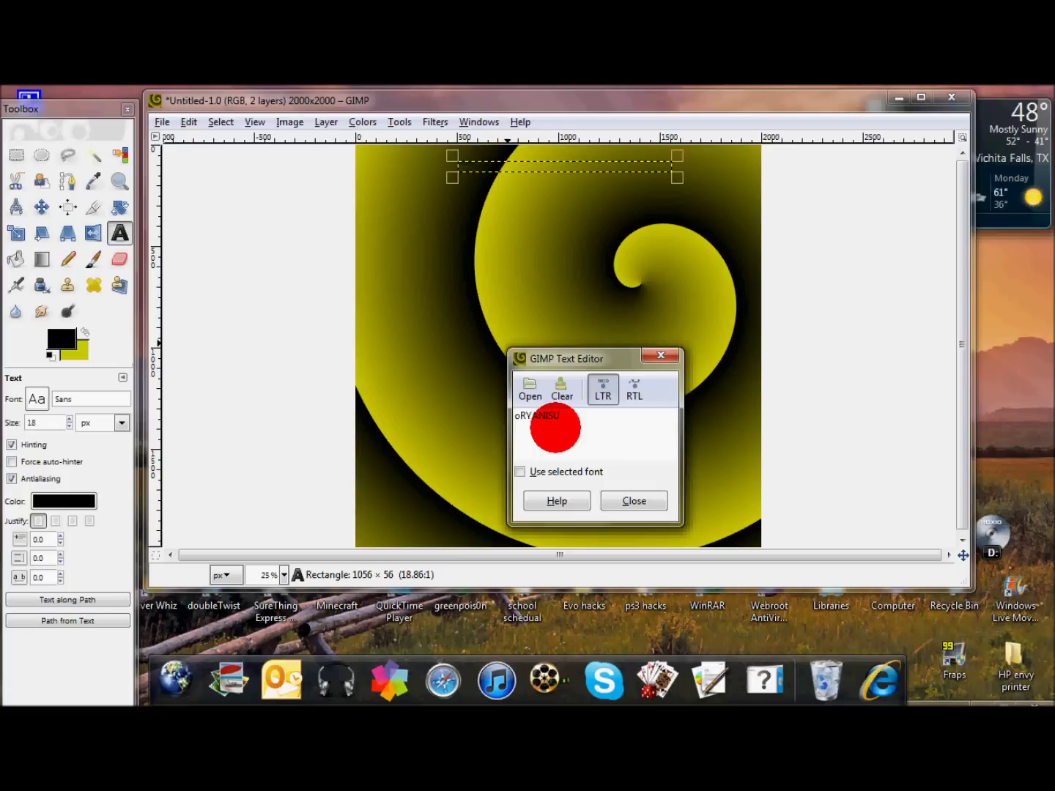
text(RYANISU)
click(624, 505)
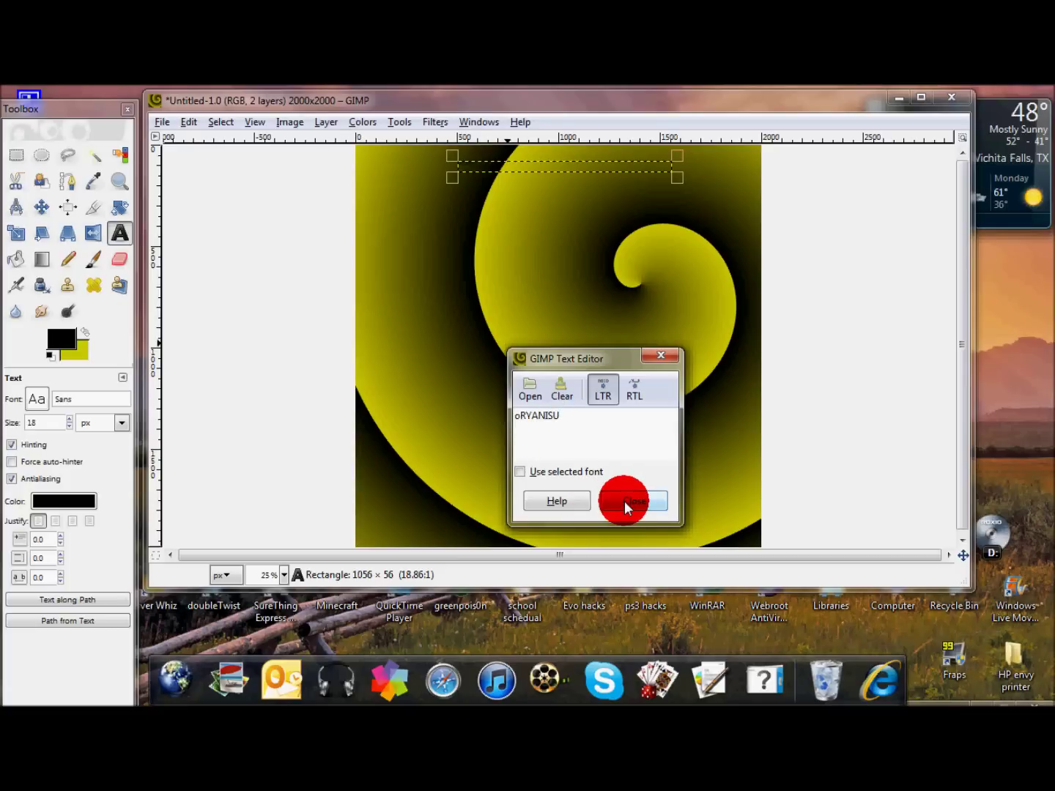
Step: Set the text colour to white and the text size to 46 px
click(70, 502)
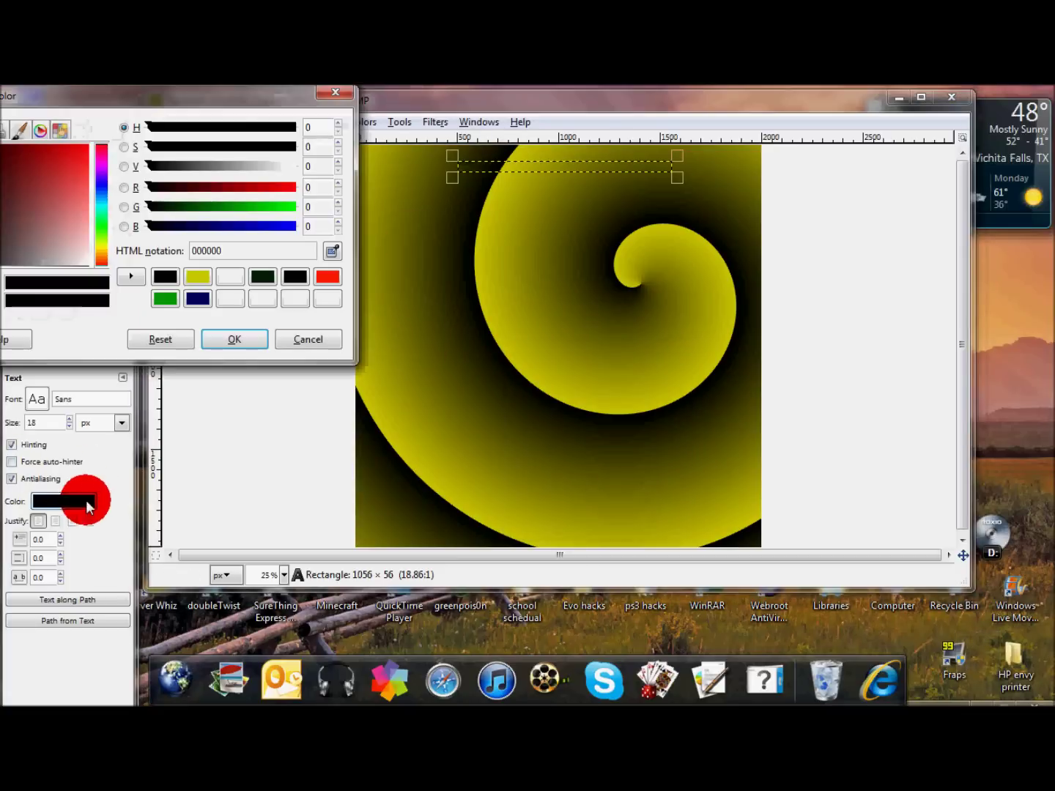
click(262, 277)
click(238, 279)
click(234, 340)
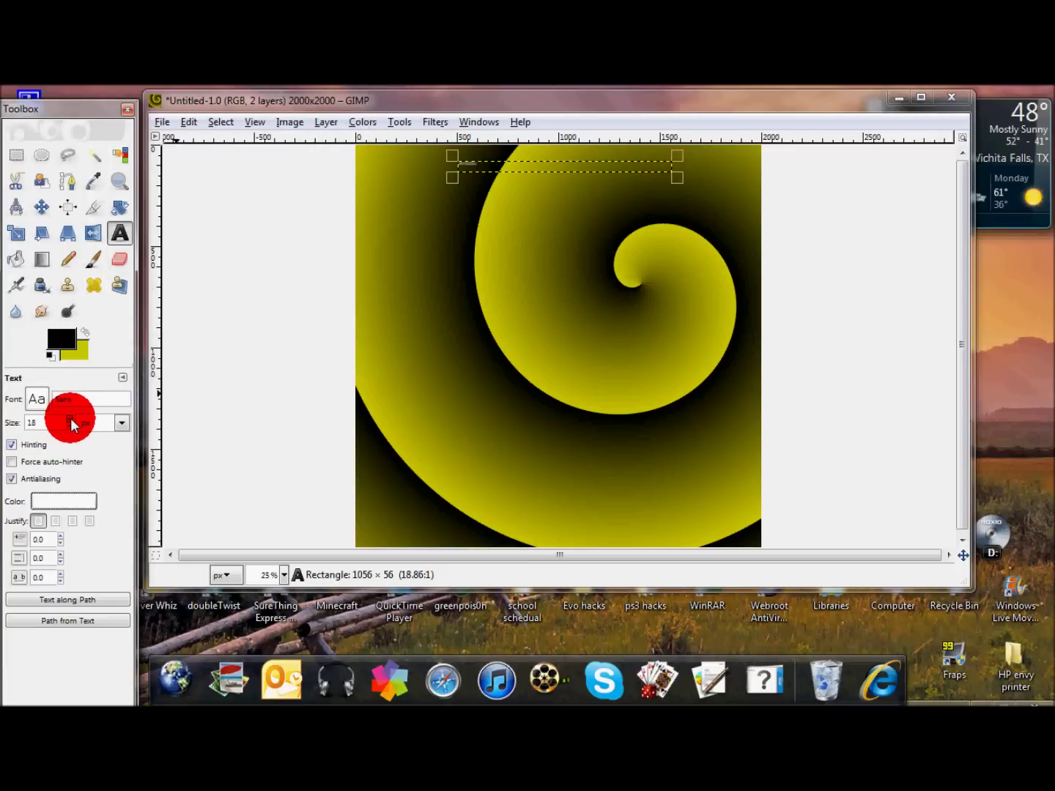
double_click(70, 419)
text(46)
Step: Click back into the name text layer, then close the GIMP Text Editor
click(655, 168)
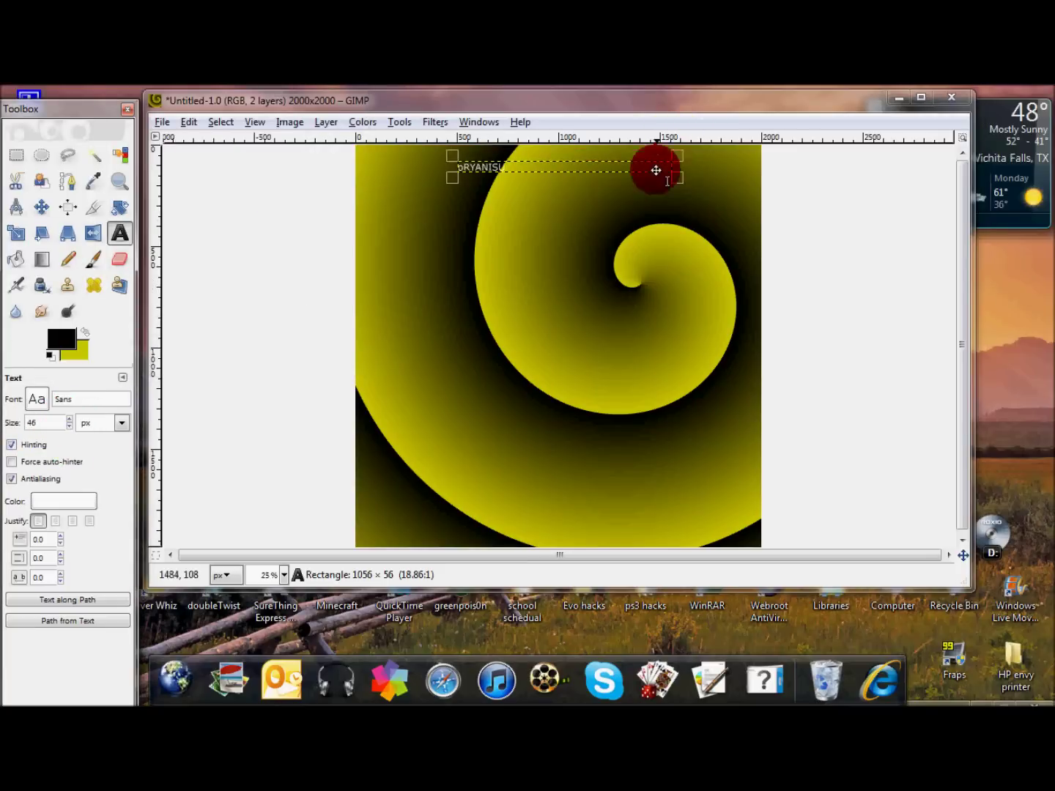
click(658, 166)
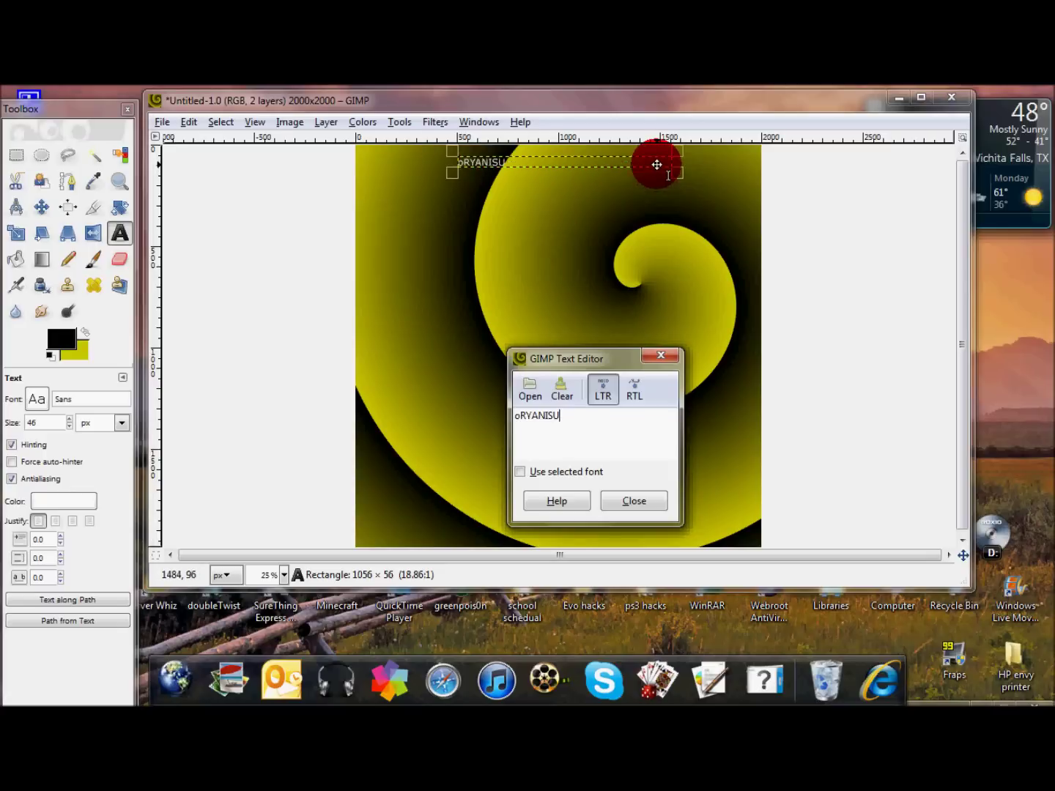
right_click(657, 162)
click(421, 240)
click(503, 194)
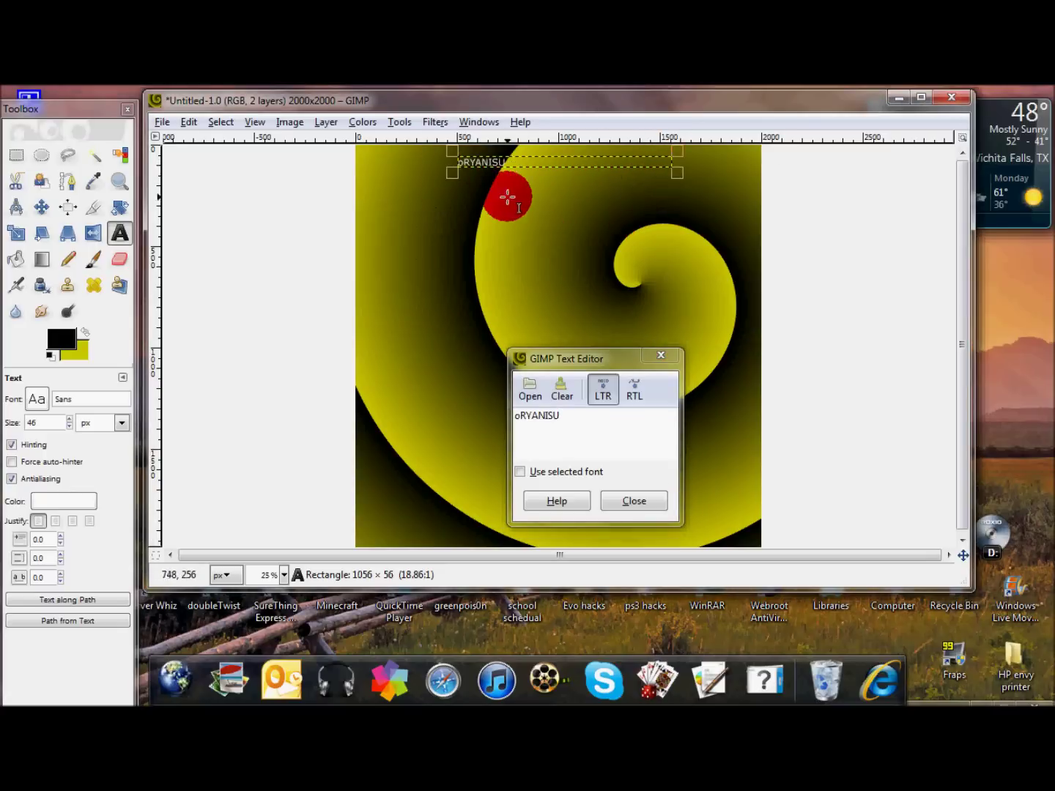
click(656, 503)
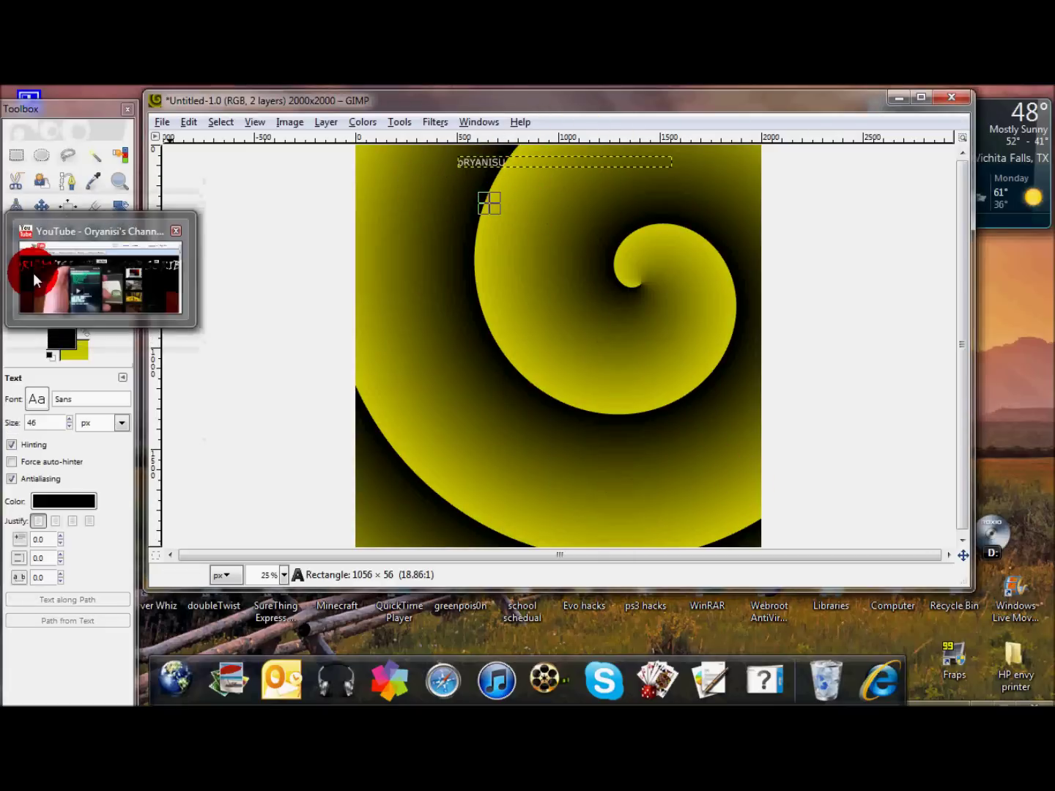
Step: Briefly check the YouTube channel page, then close the browser to return to GIMP
click(47, 273)
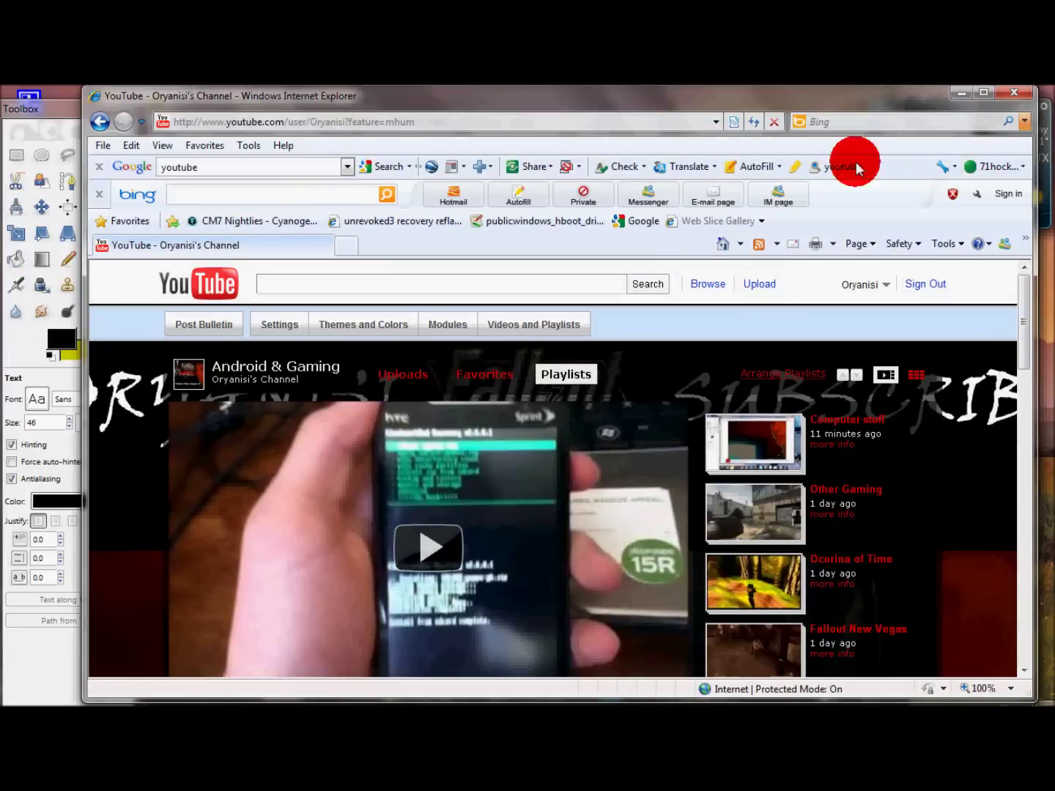
scroll(377, 483, down, 2)
scroll(184, 505, up, 2)
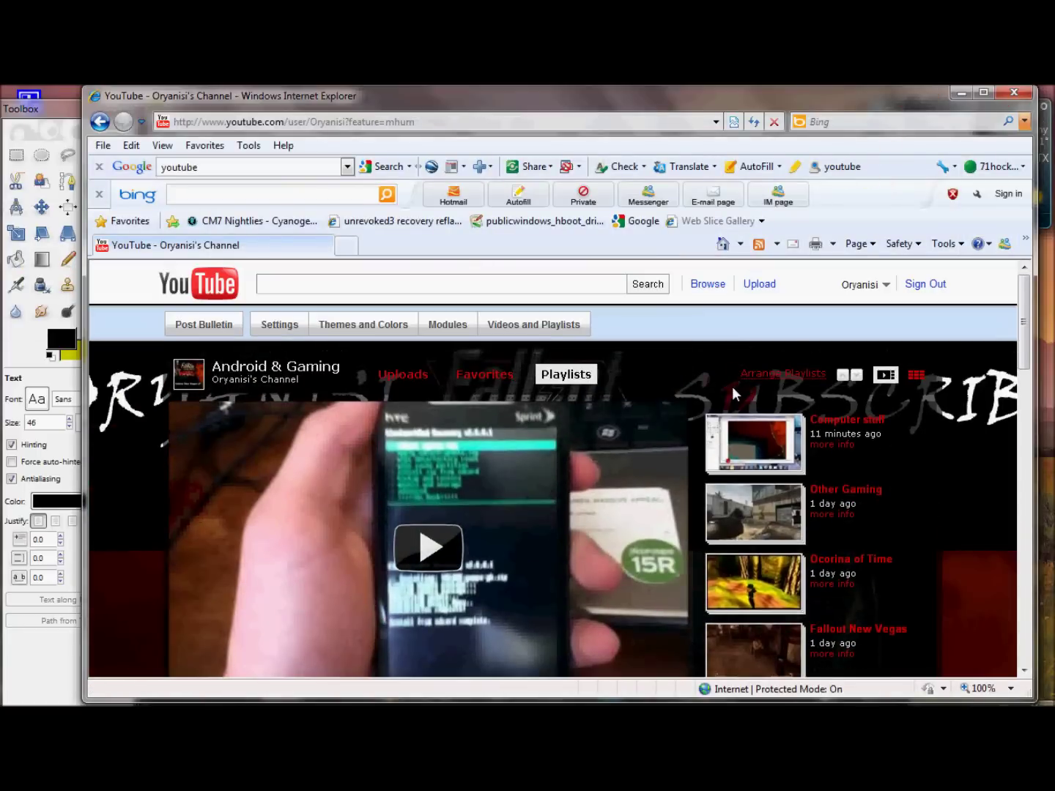
click(1006, 101)
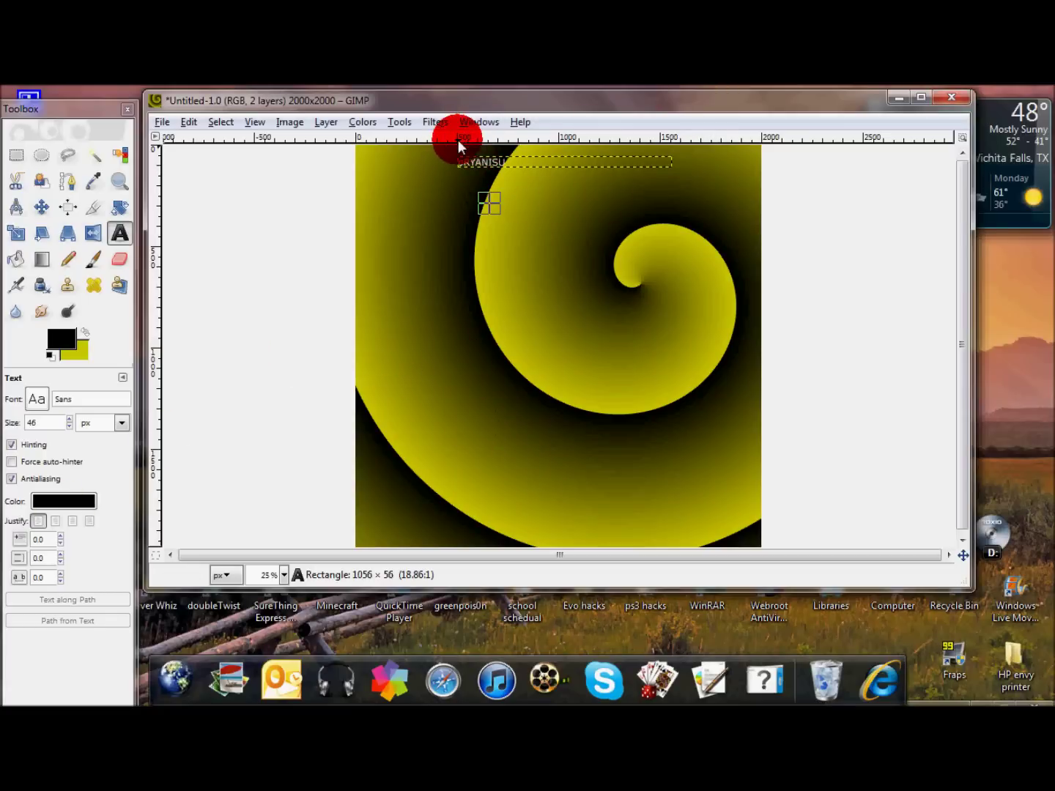
Step: Drag the white name text a little to the left along the image's top edge
click(483, 159)
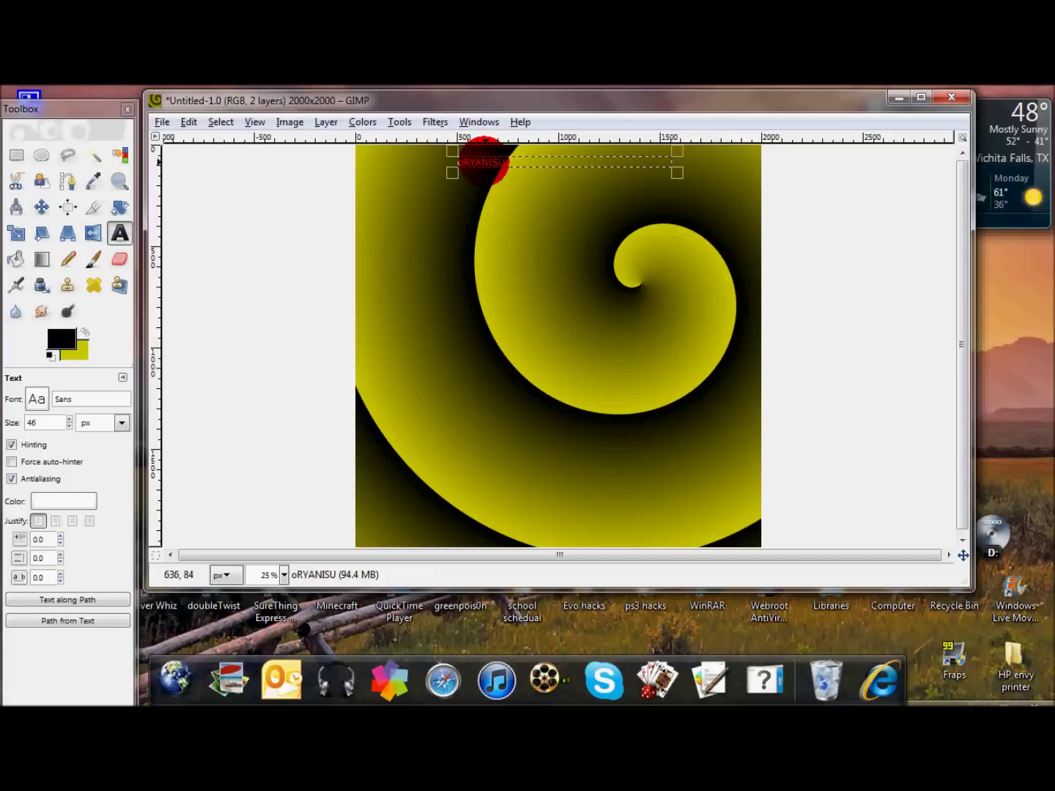
drag(485, 162, 444, 157)
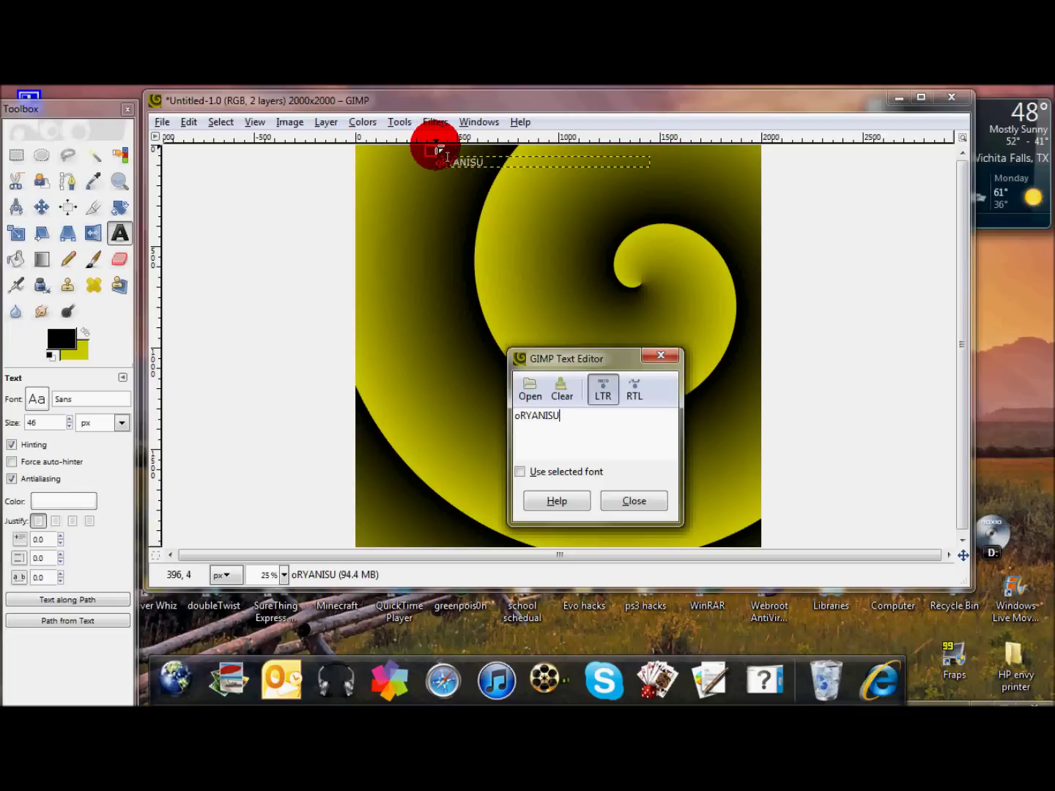
drag(438, 150, 442, 152)
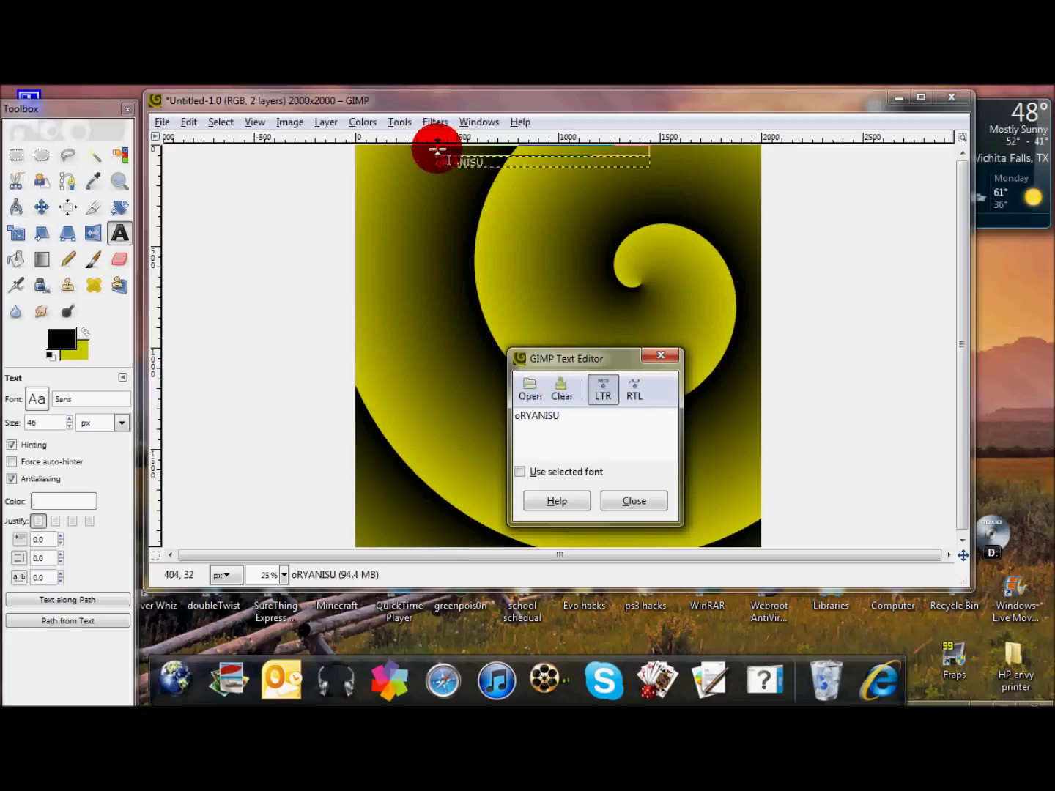
drag(429, 137, 418, 143)
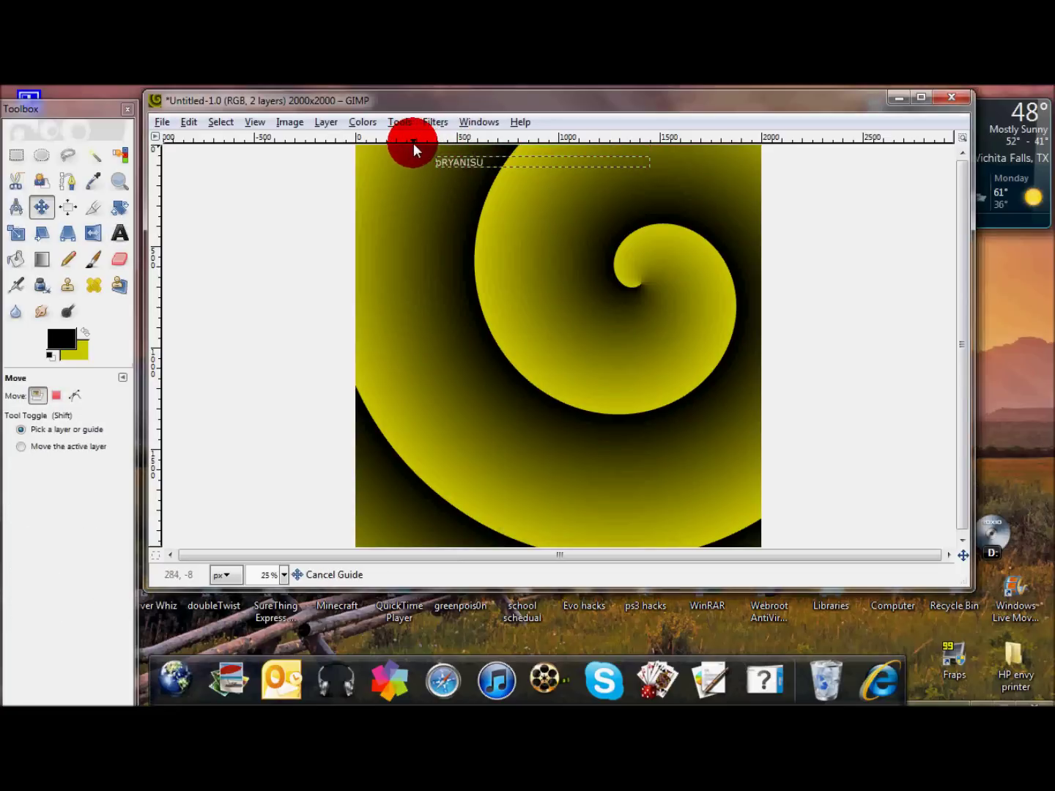
drag(412, 144, 408, 146)
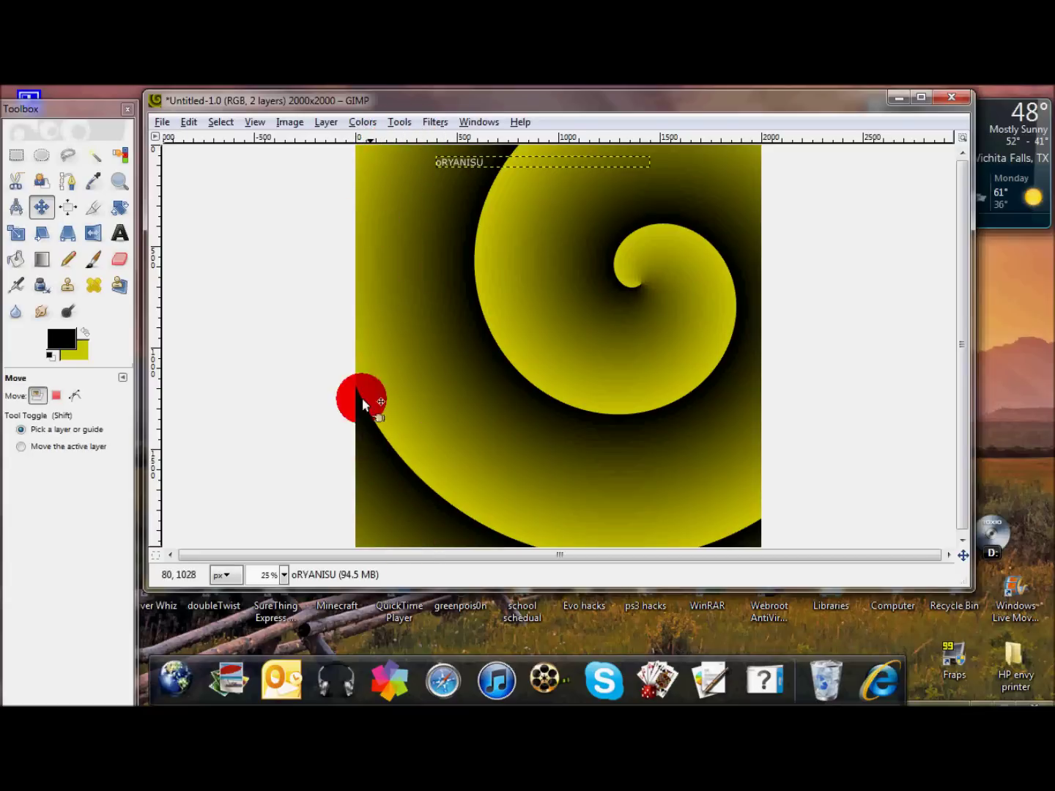
mouse_move(428, 162)
mouse_down()
mouse_move(469, 155)
mouse_move(462, 164)
mouse_move(539, 169)
mouse_move(431, 194)
mouse_up()
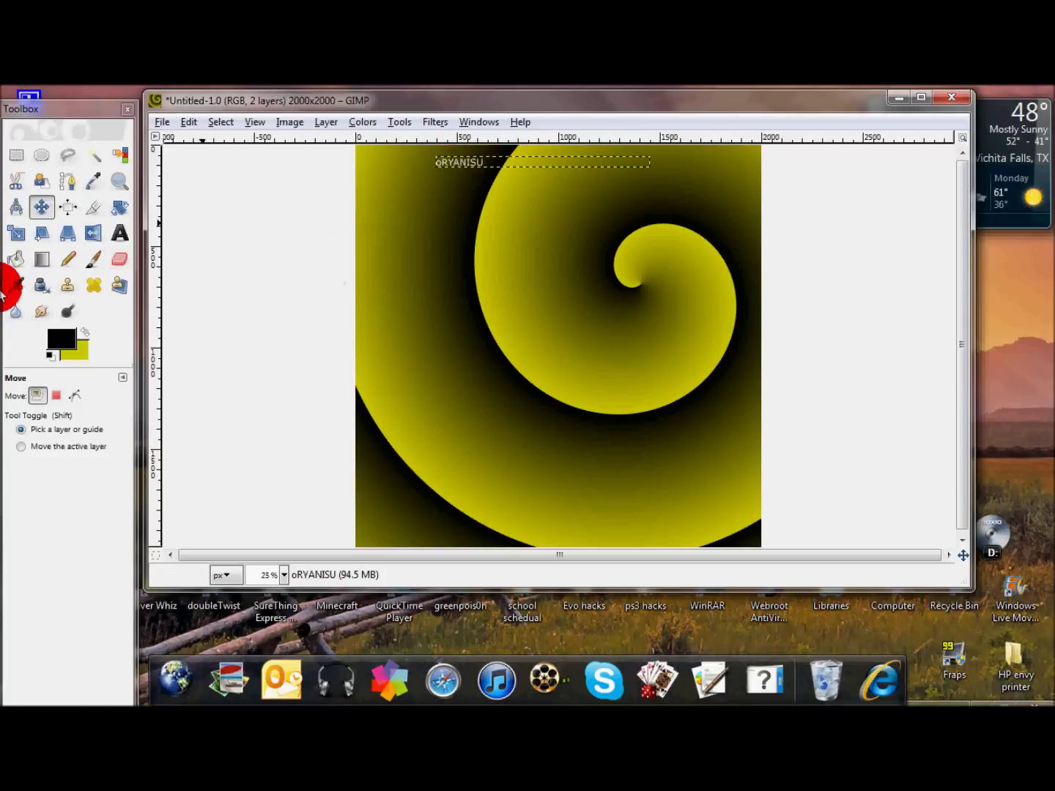
mouse_move(1, 292)
mouse_down()
mouse_move(180, 148)
mouse_move(76, 230)
mouse_up()
Step: Draw a tall narrow text box down the left side and type the name vertically
click(116, 236)
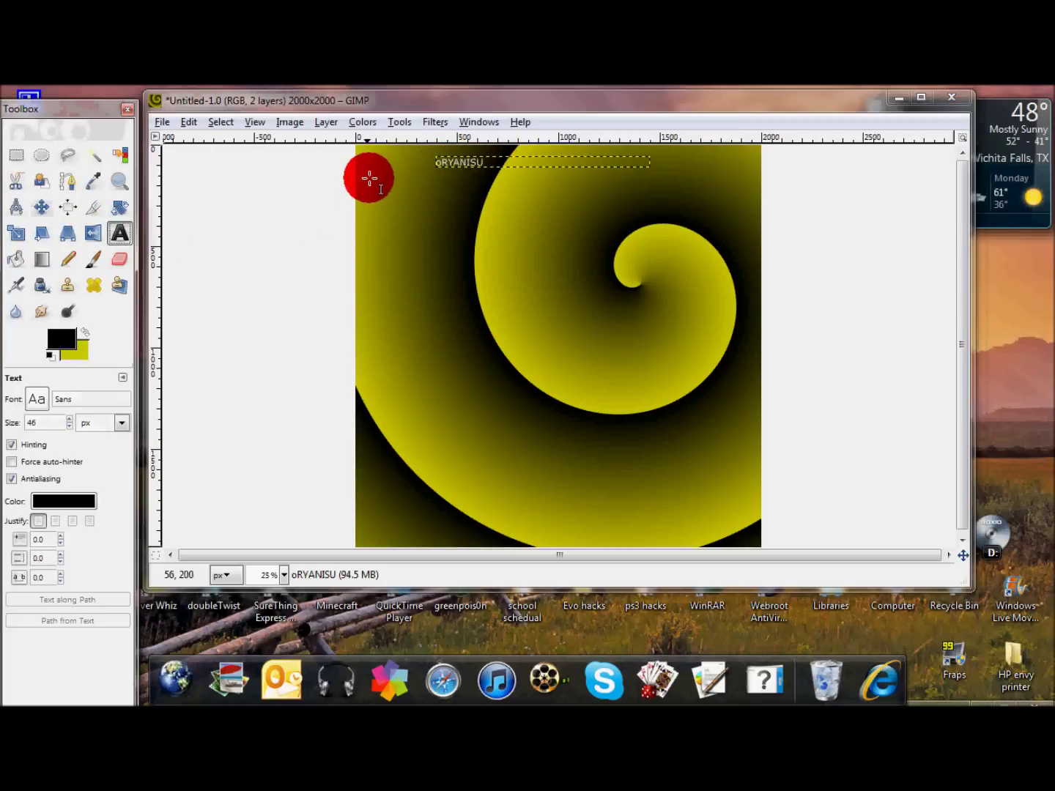
drag(434, 179, 458, 488)
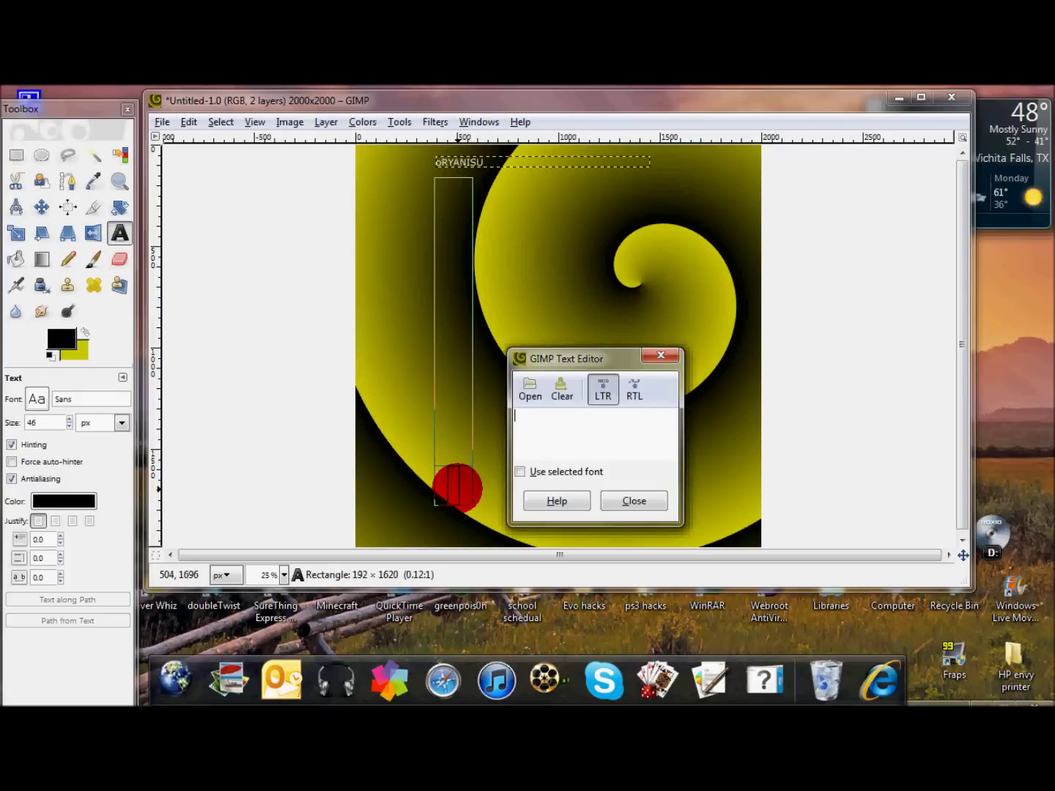
text(o)
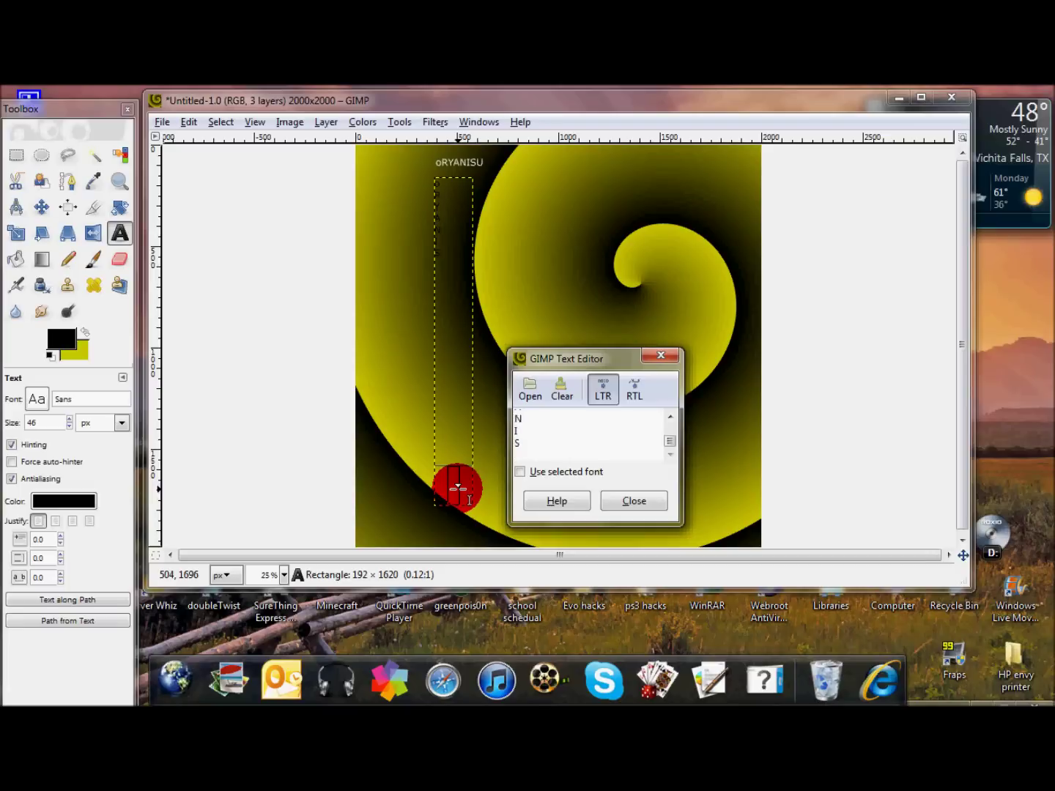
click(650, 498)
Step: Make the vertical letters white at 150 px with forced auto-hinting on
click(63, 501)
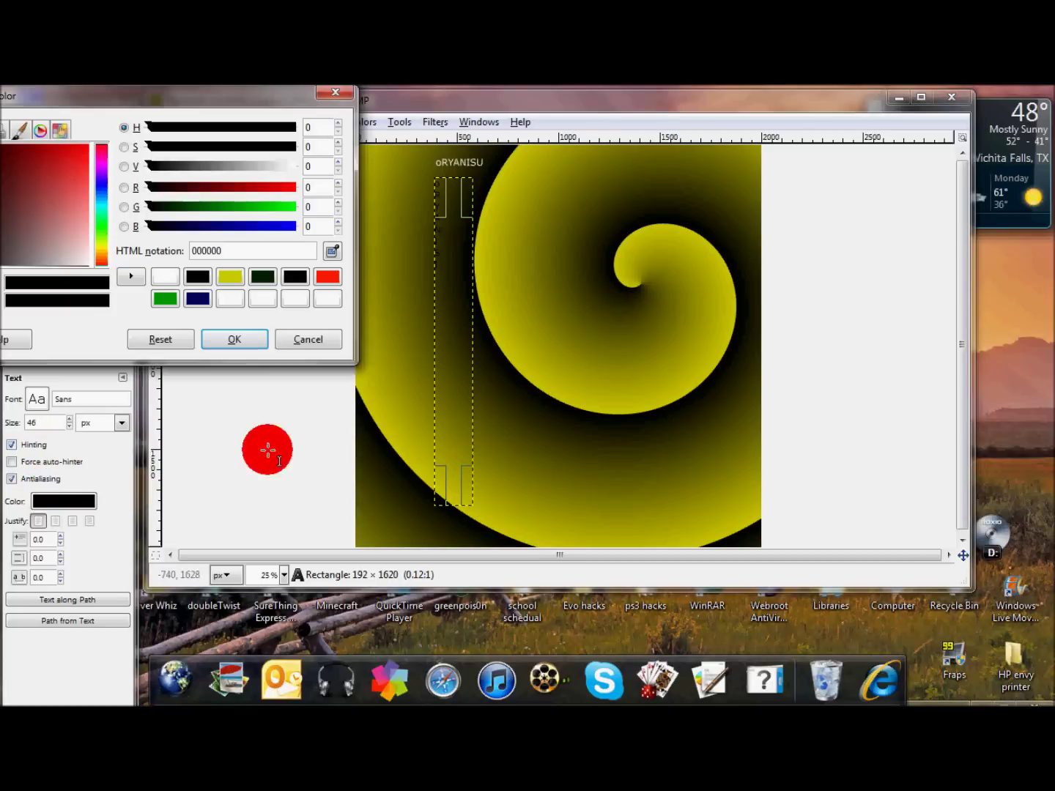
click(264, 307)
click(241, 340)
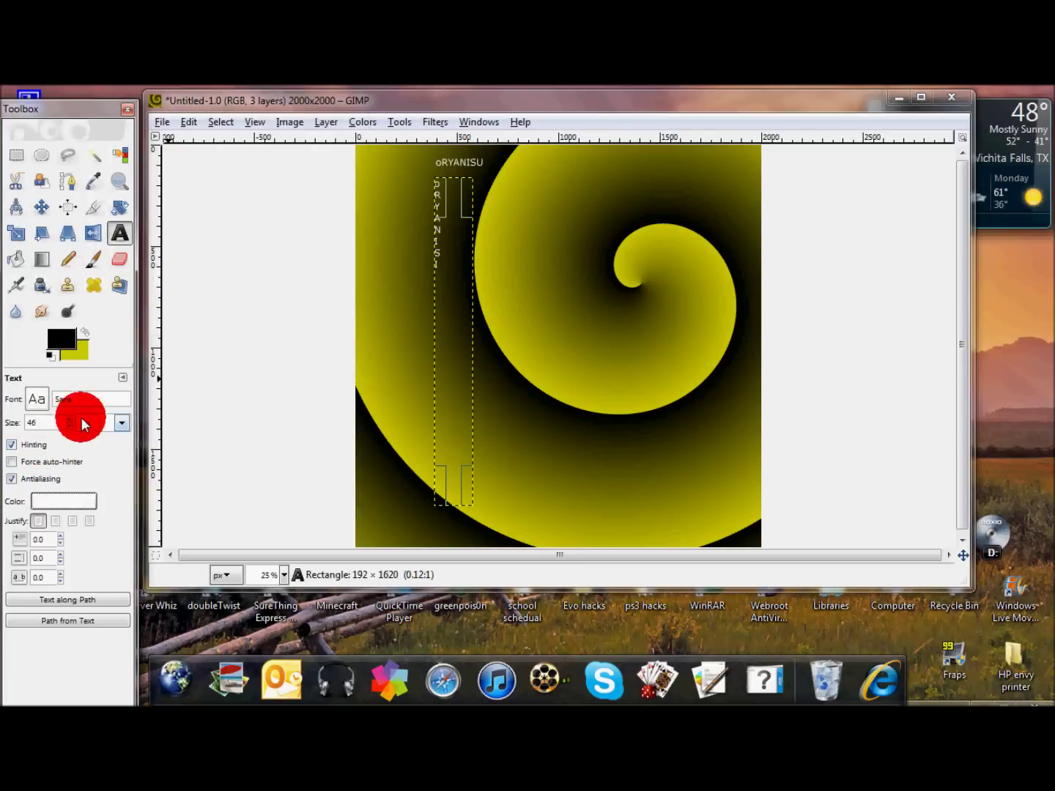
drag(69, 418, 472, 316)
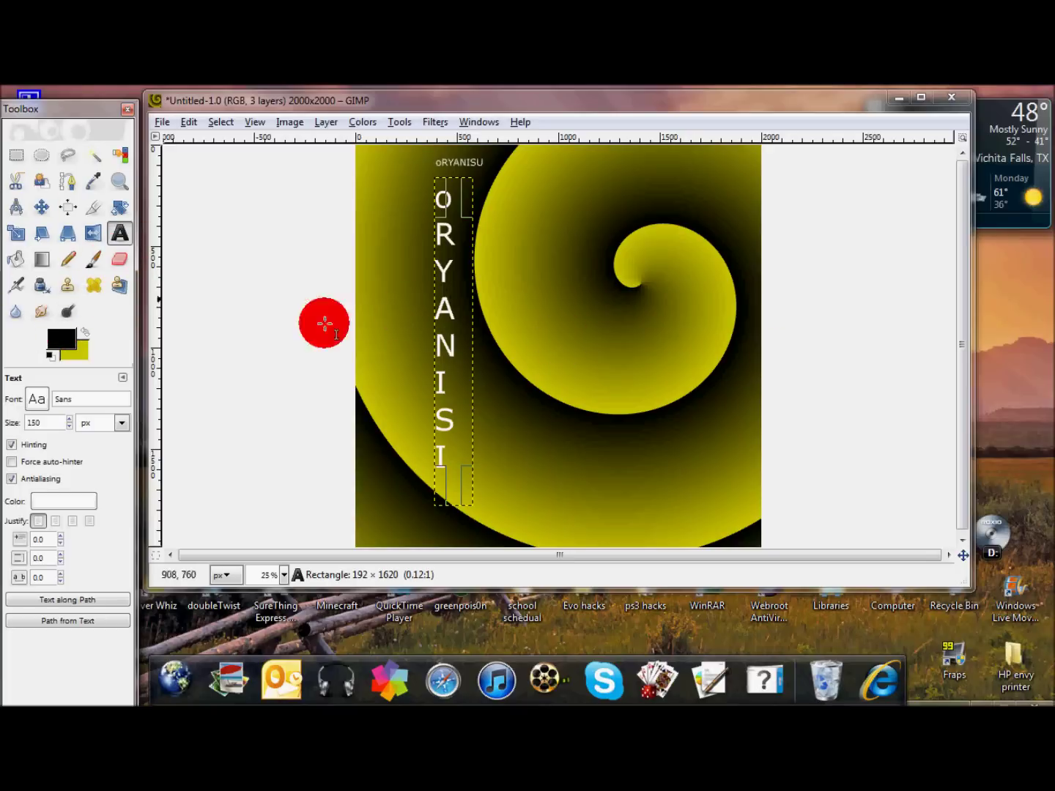
click(80, 462)
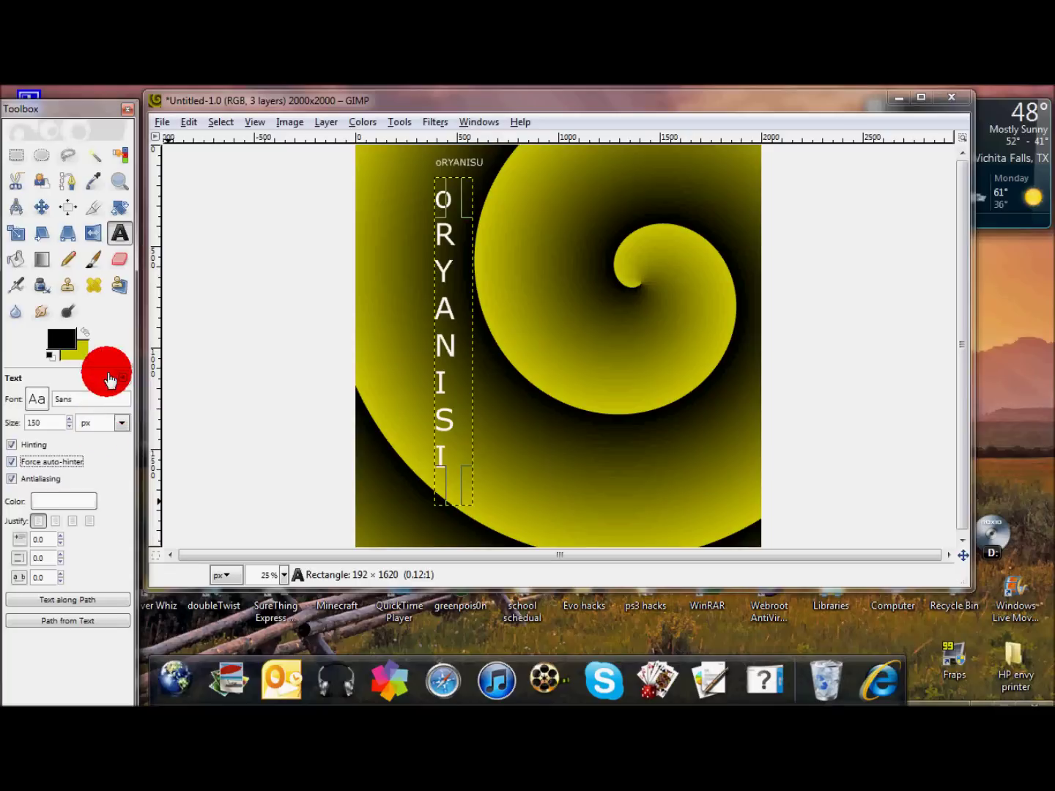
Step: Scribble black pencil lines across the lower N, I and S letters of the vertical name
click(95, 263)
click(68, 260)
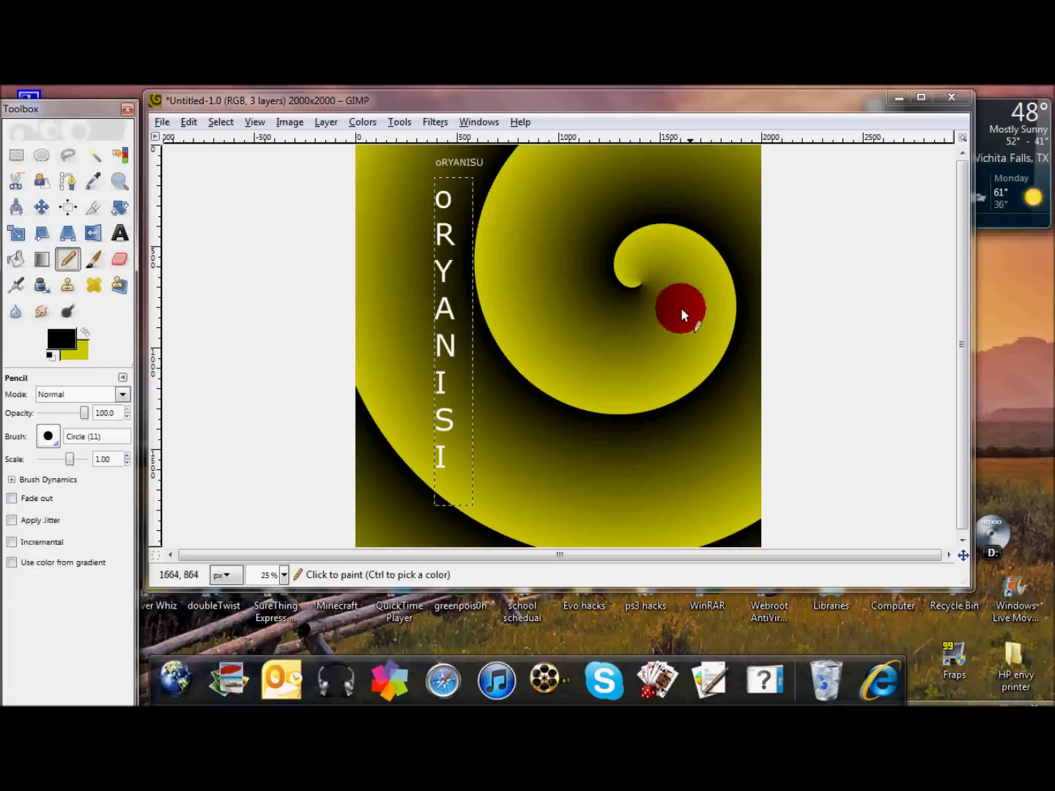
click(680, 315)
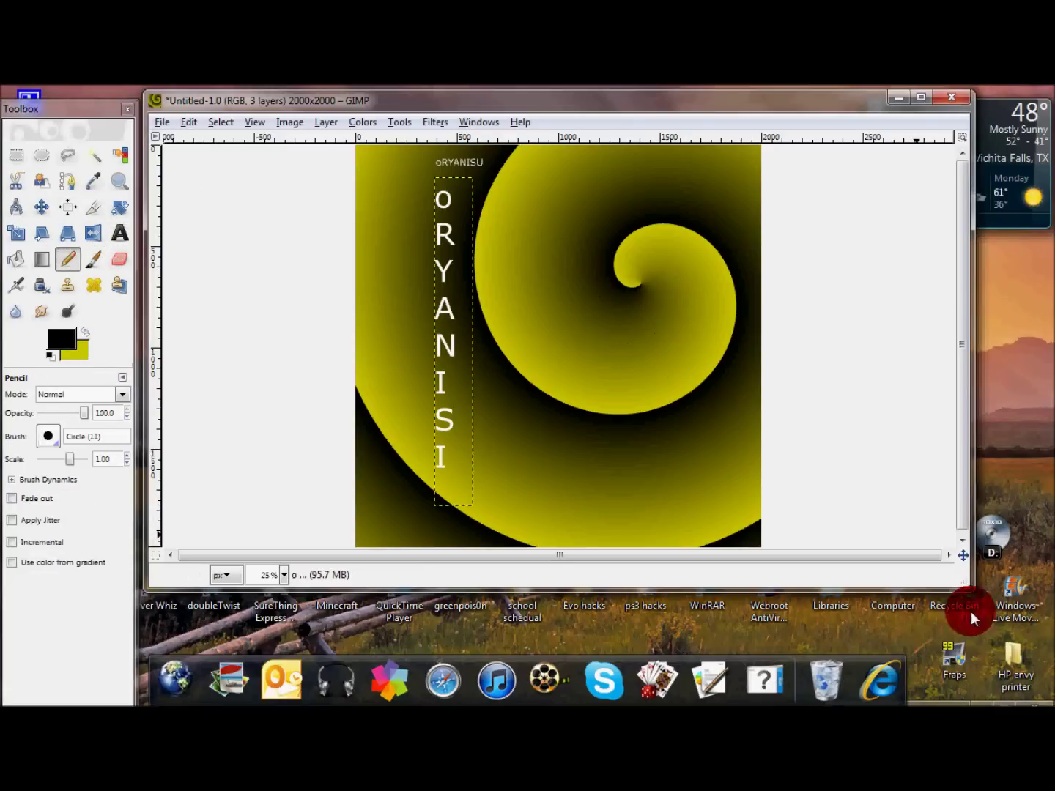
click(939, 694)
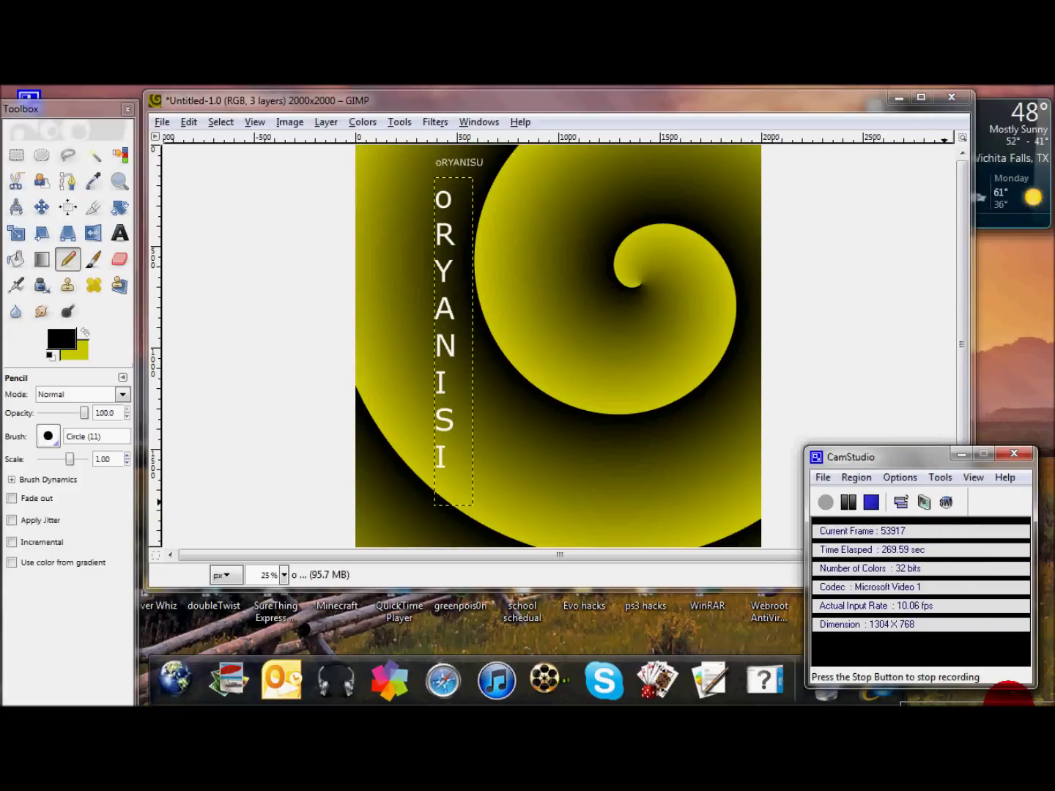
click(961, 456)
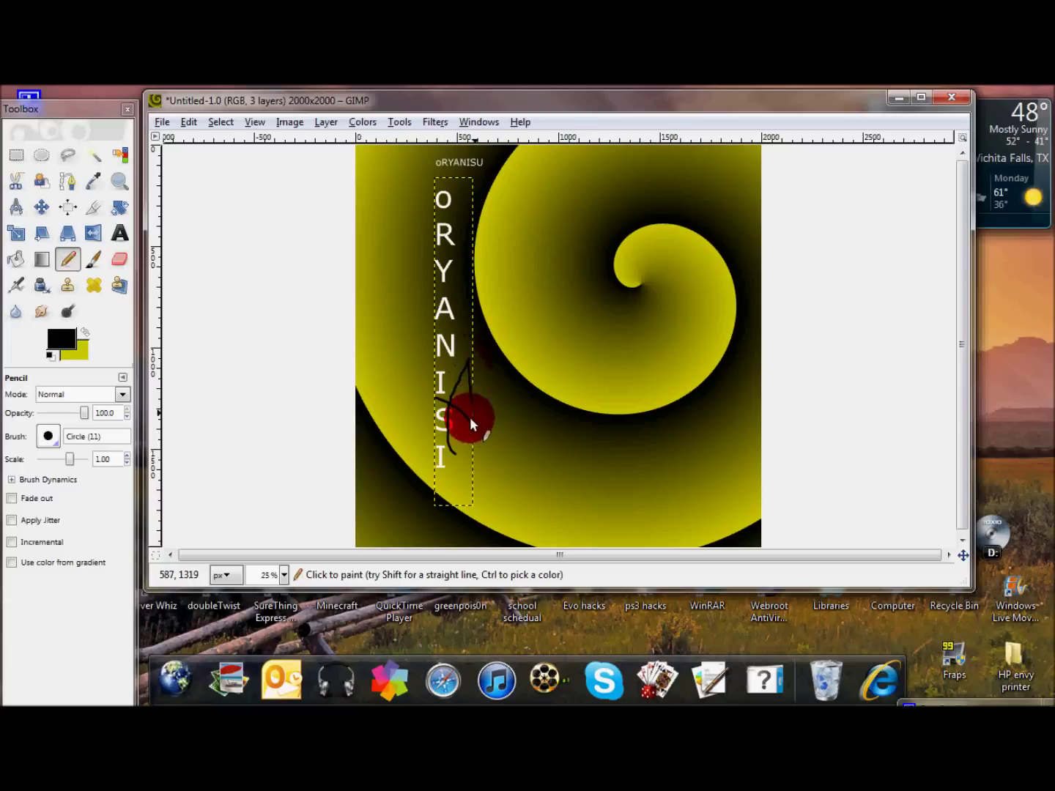
drag(455, 380, 436, 341)
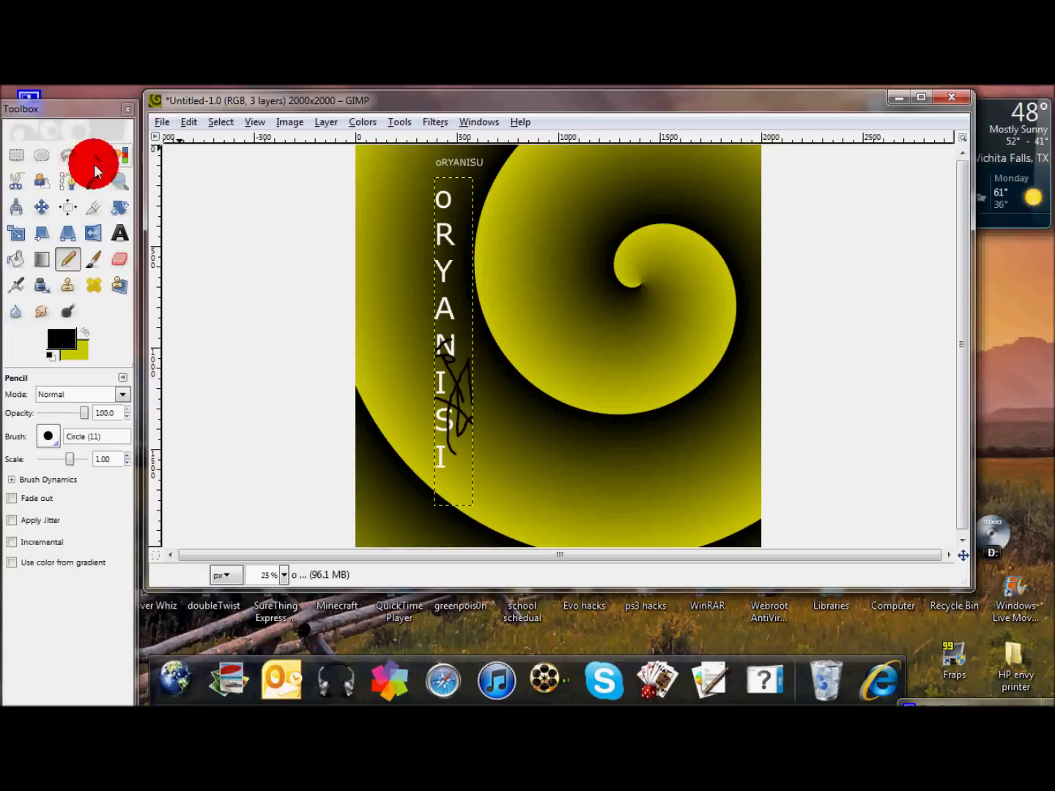
click(17, 155)
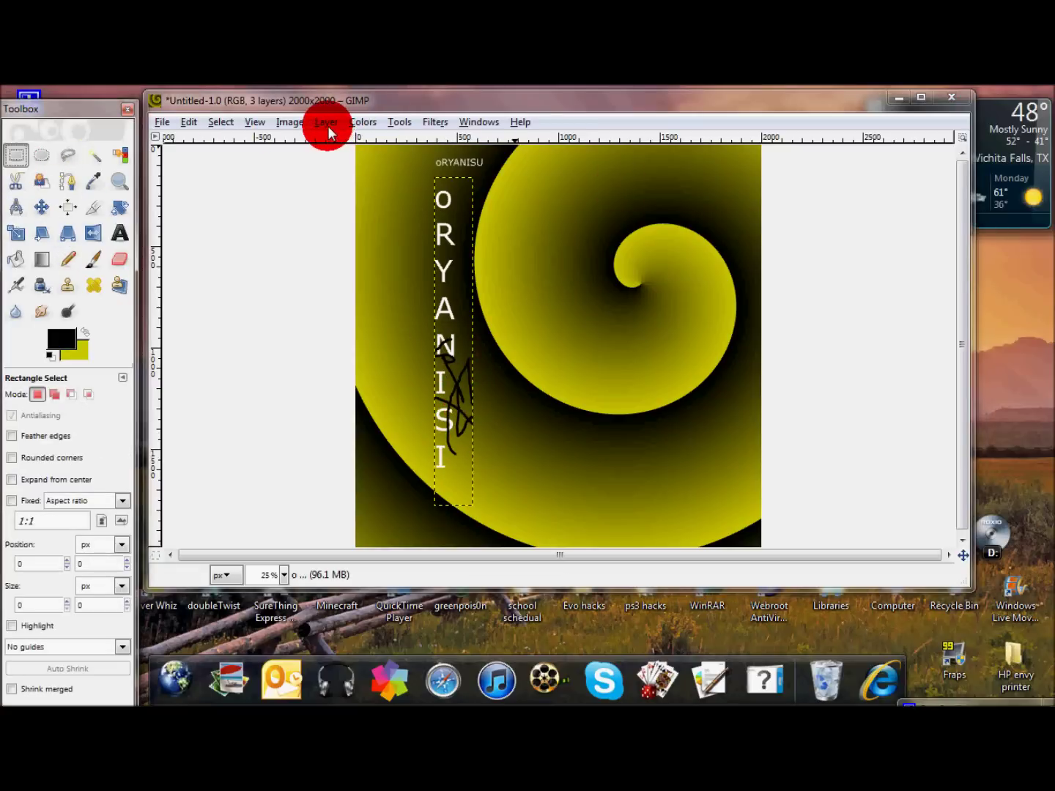
Step: Add a new transparent 2000×2000 layer named KHGK
click(362, 123)
click(344, 141)
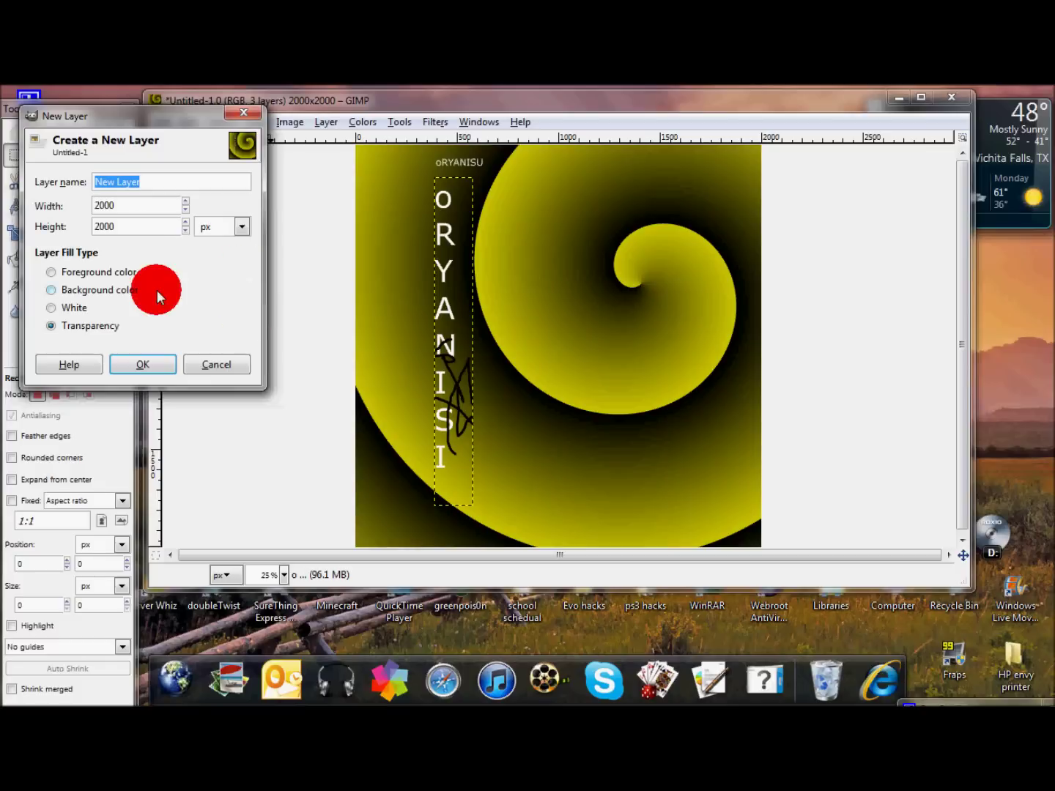
text(KHGK)
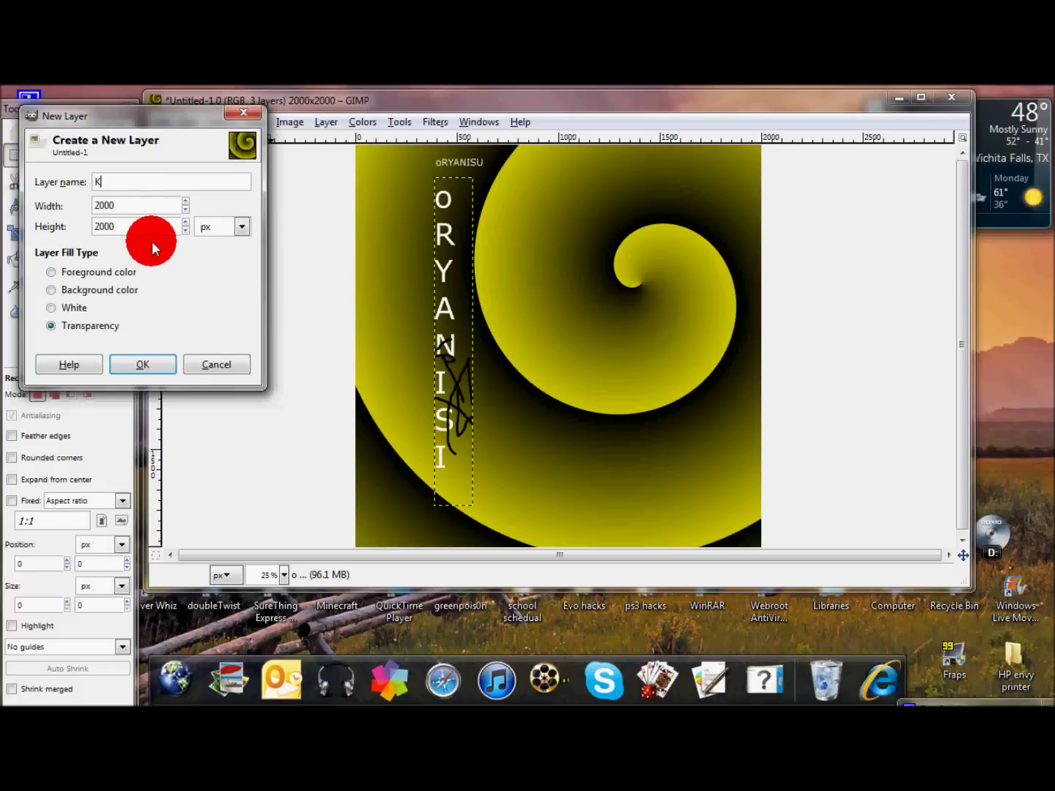
click(147, 365)
Step: Show the Layers dialog beside the canvas and select a tall rectangle on the right
key(ctrl+l)
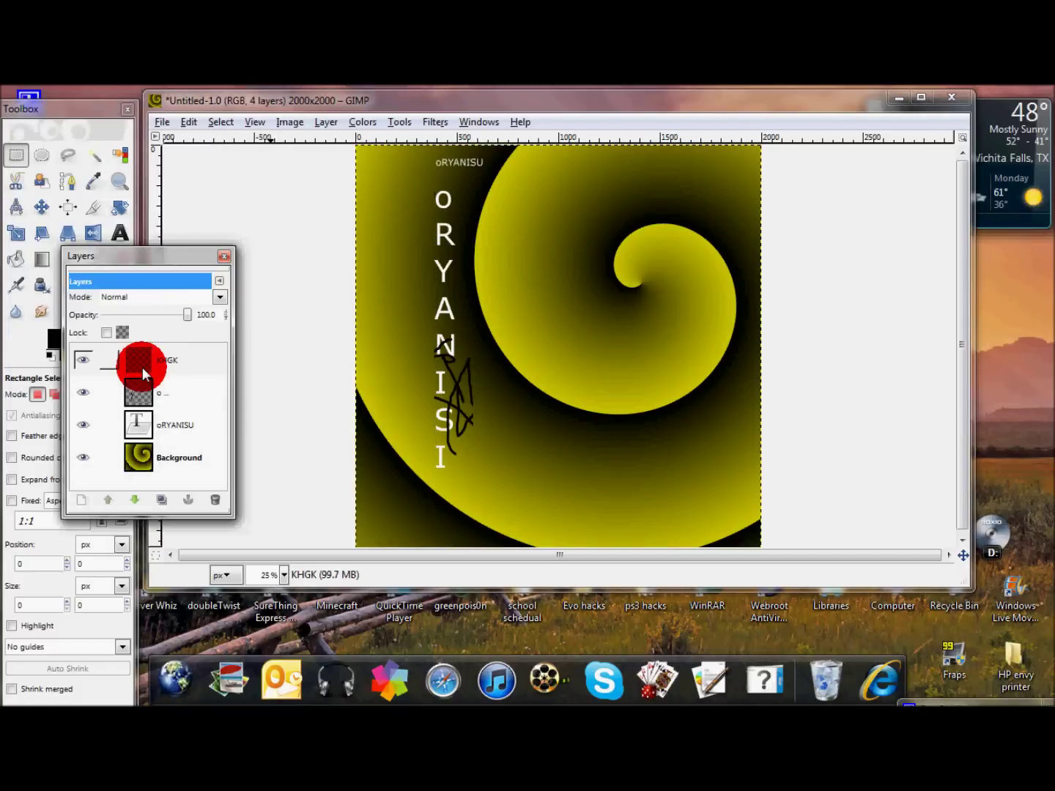
drag(126, 254, 830, 186)
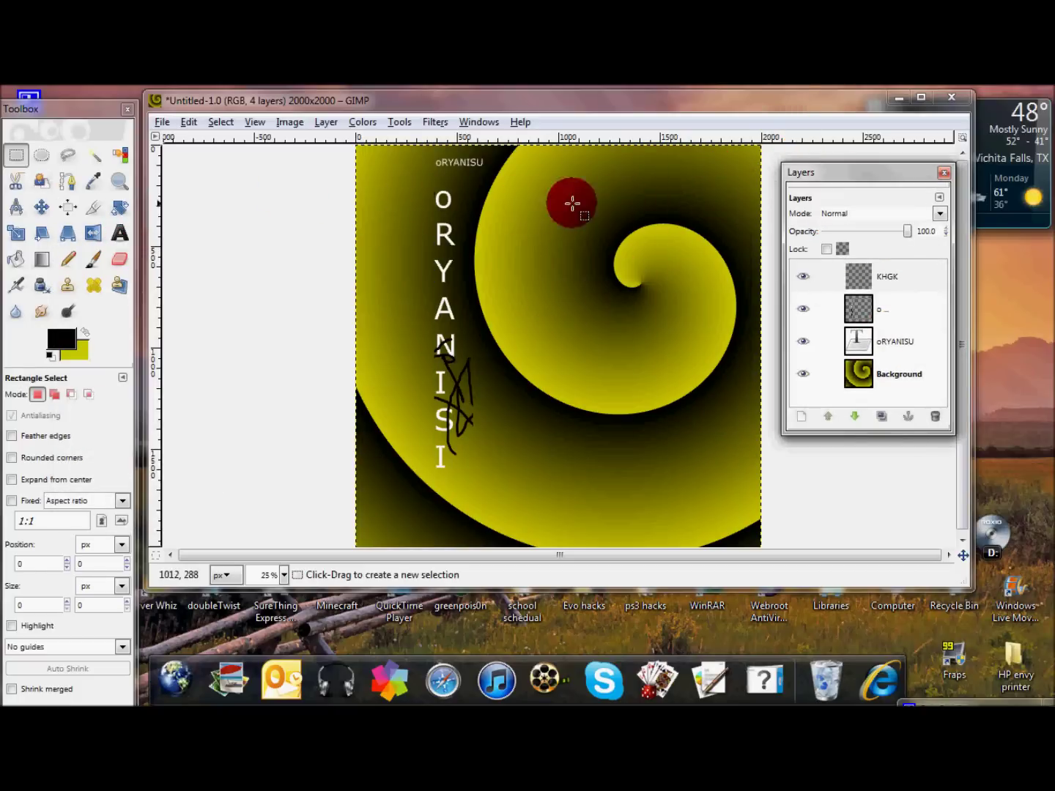
drag(636, 200, 714, 521)
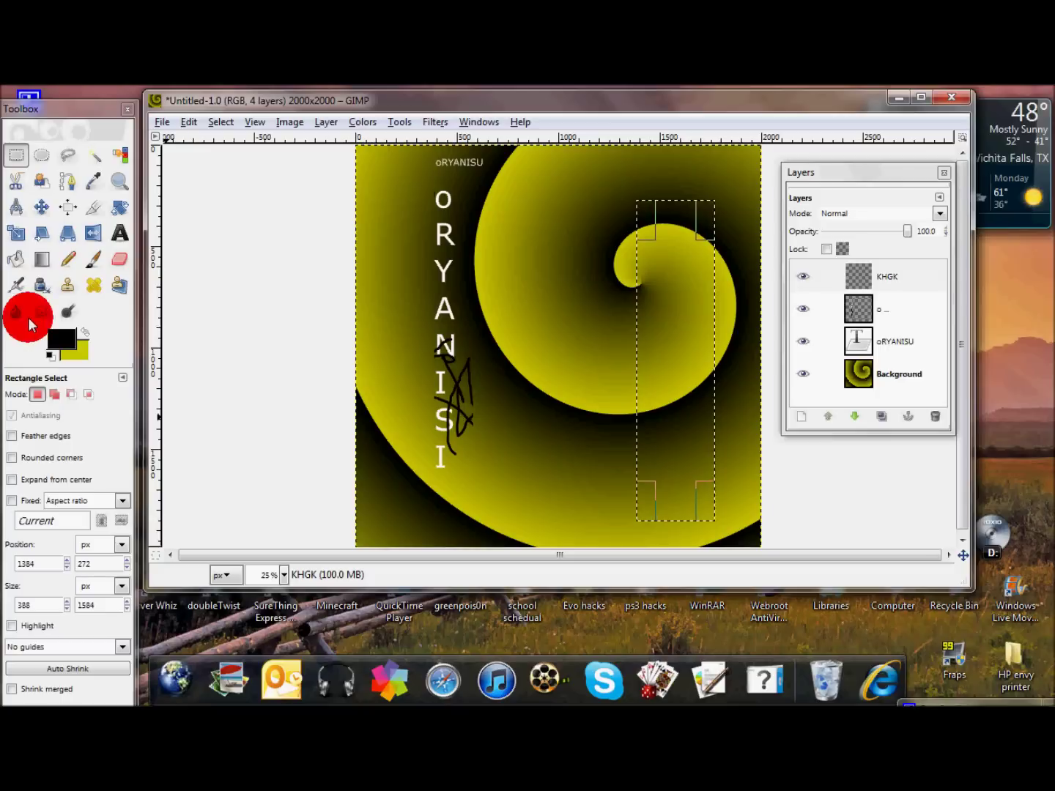
Step: Widen the right-side selection slightly and paint a black Z stroke inside it
mouse_move(702, 307)
mouse_down()
mouse_move(700, 289)
mouse_move(715, 300)
mouse_up()
click(96, 261)
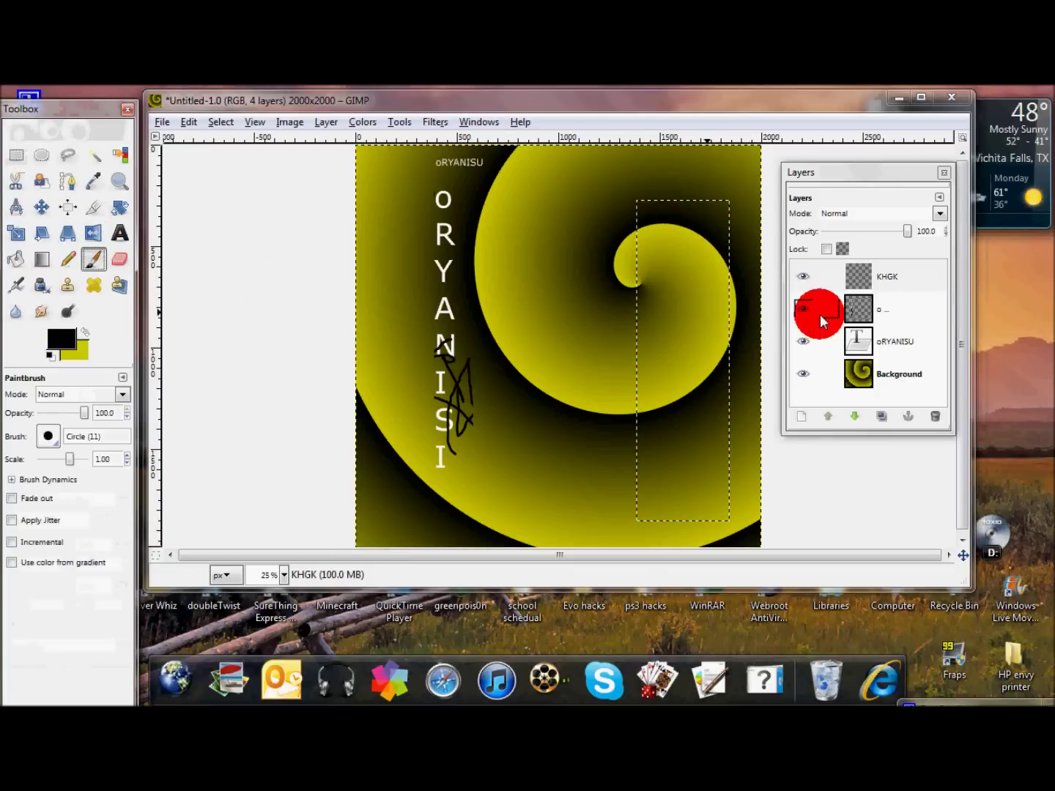
mouse_move(731, 306)
mouse_down()
mouse_move(678, 298)
mouse_move(697, 263)
mouse_move(638, 243)
mouse_up()
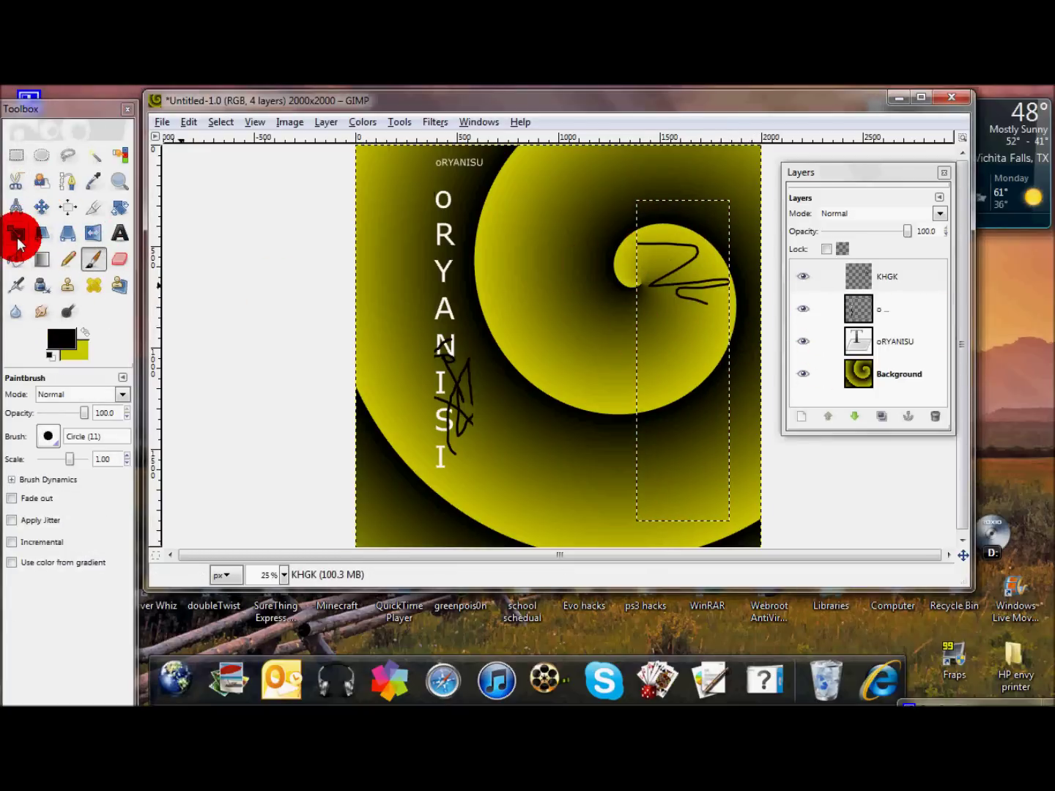
Step: Fill the selection with a spiral gradient, trying navy 00005a before settling on black-to-yellow
click(37, 258)
click(74, 438)
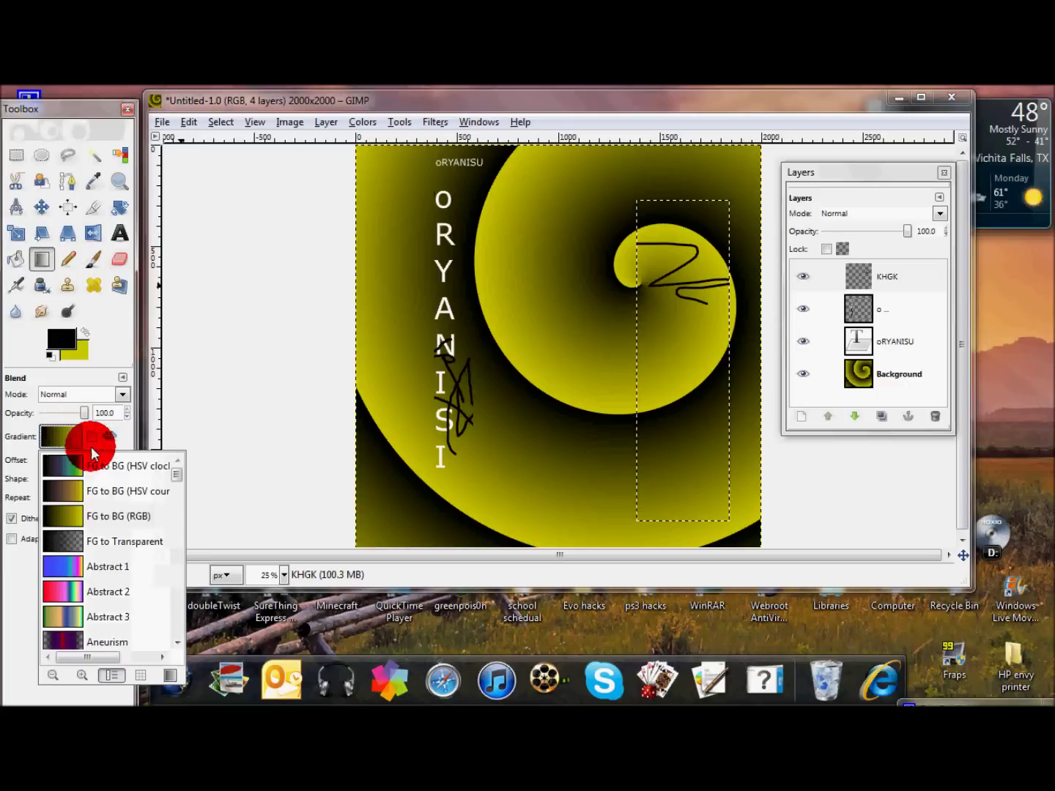
click(208, 475)
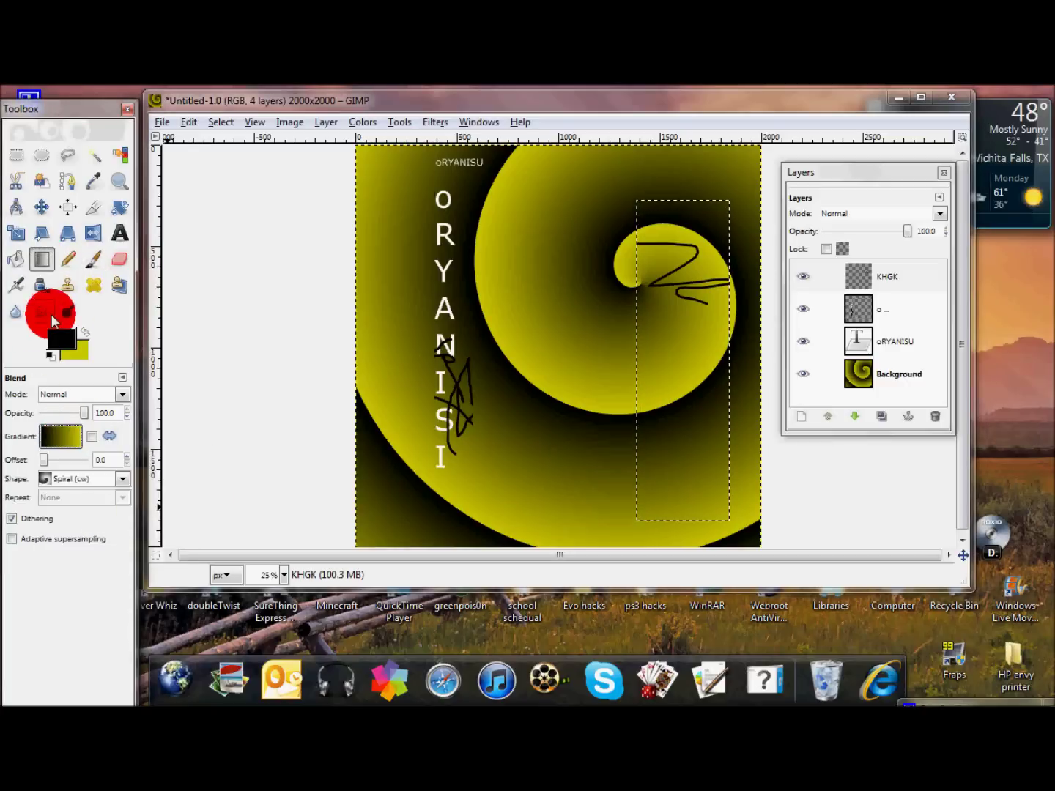
click(80, 353)
click(268, 319)
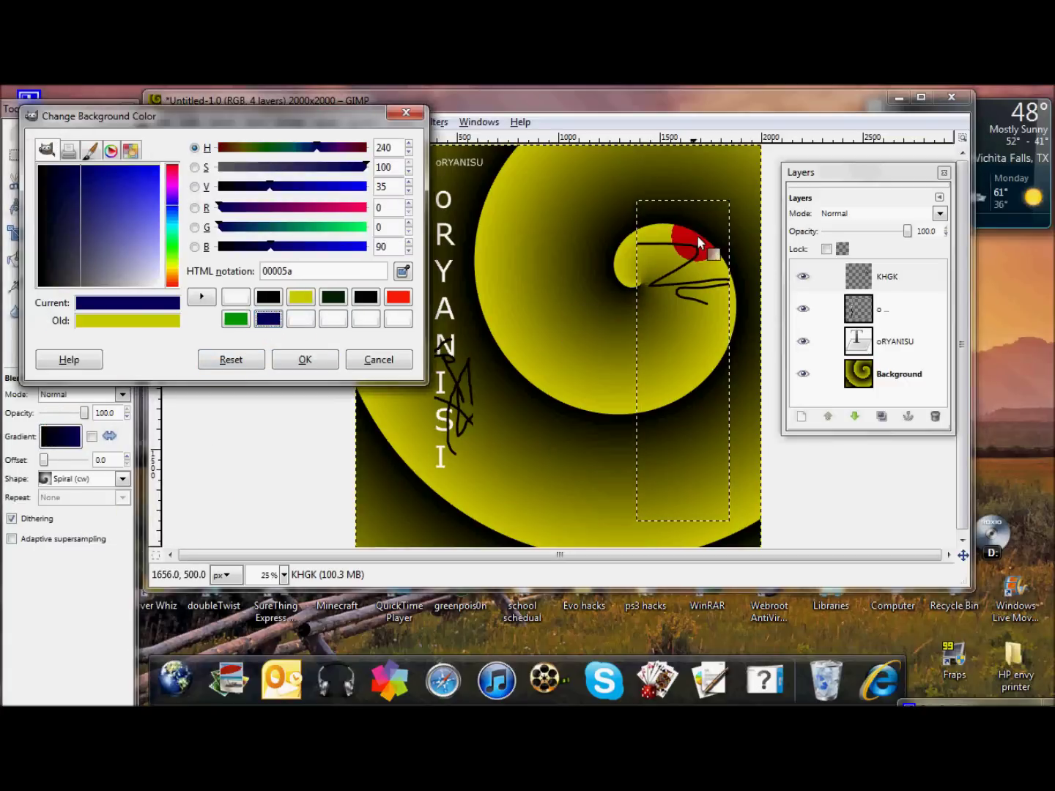
drag(721, 209, 654, 513)
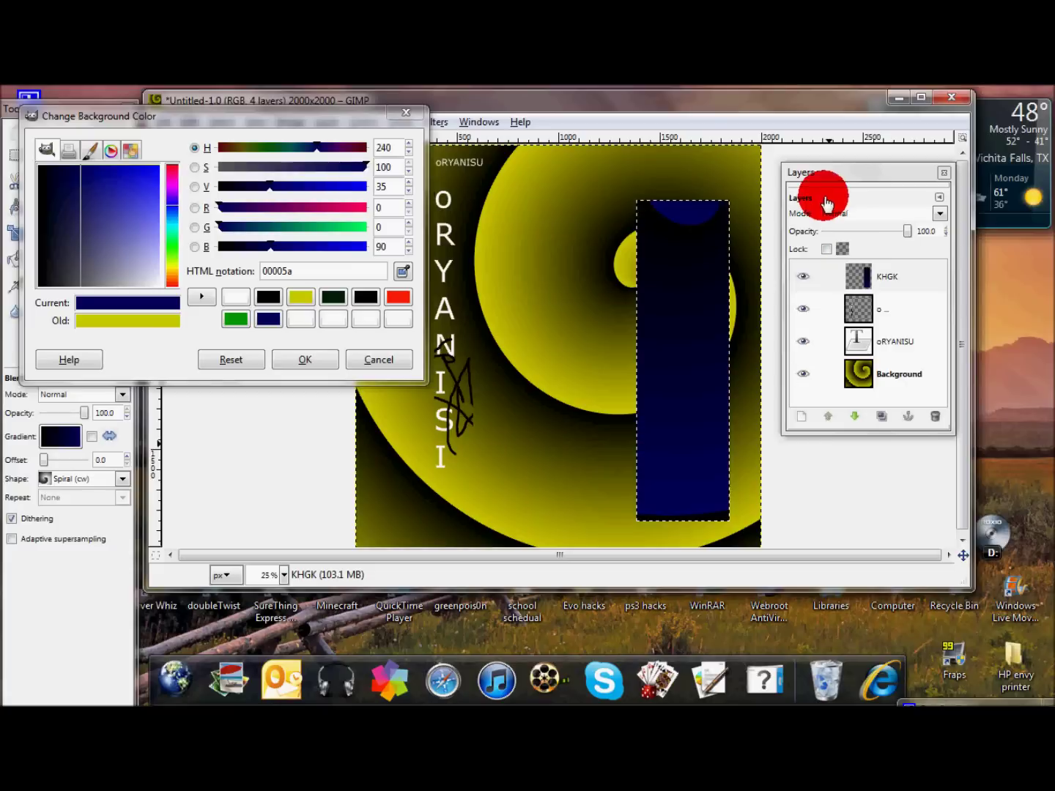
drag(643, 208, 777, 571)
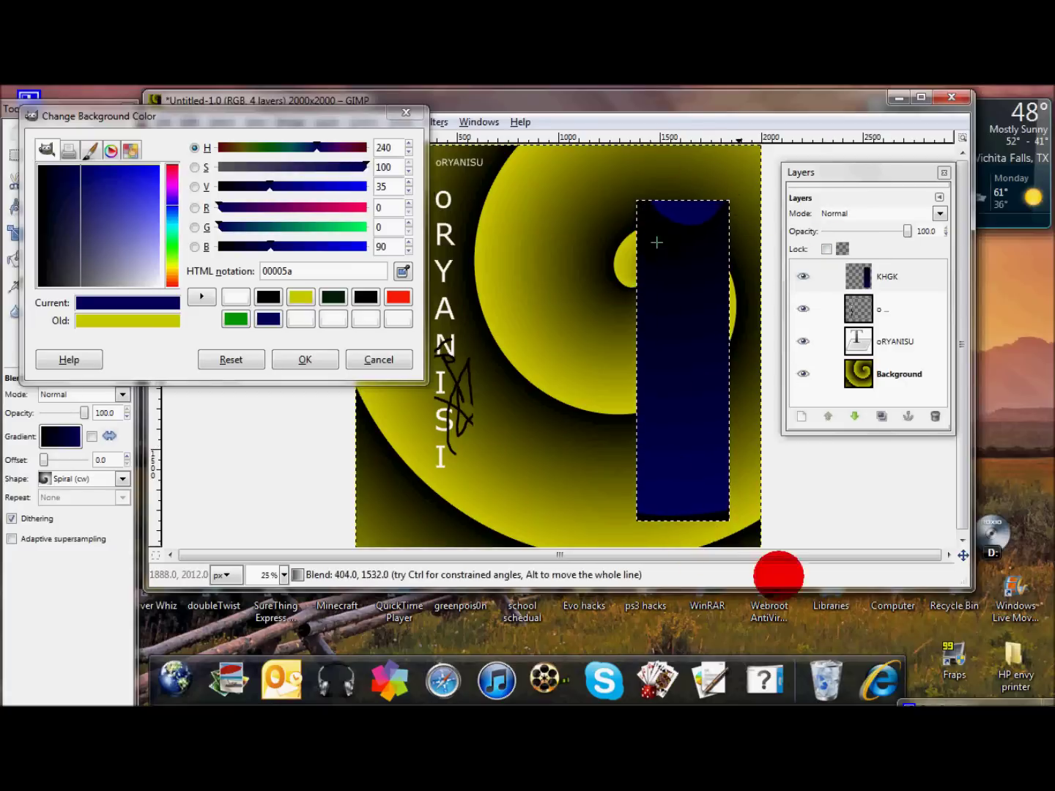
click(406, 113)
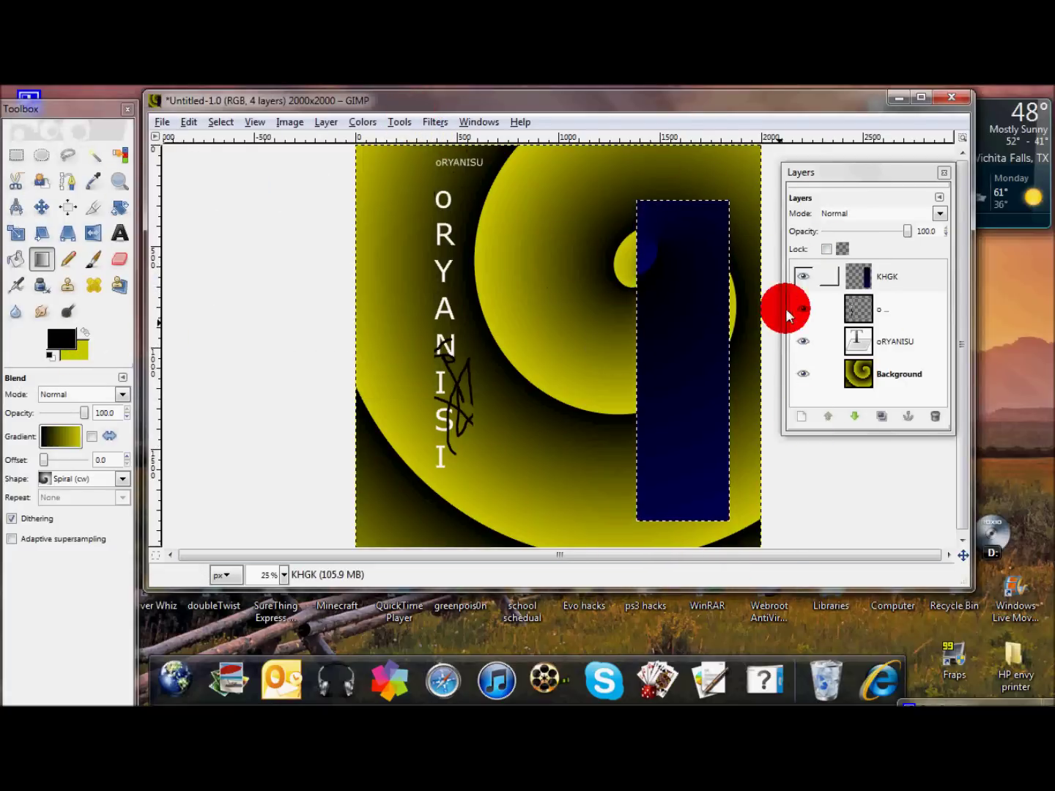
drag(682, 233, 678, 332)
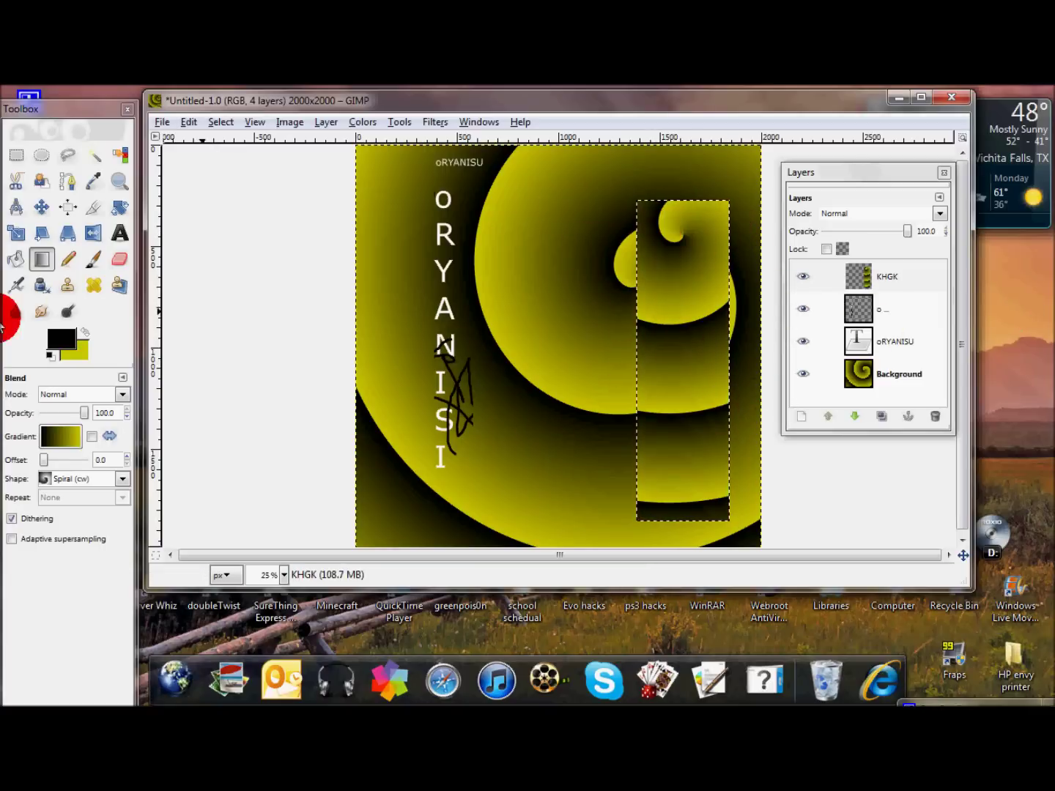
click(74, 261)
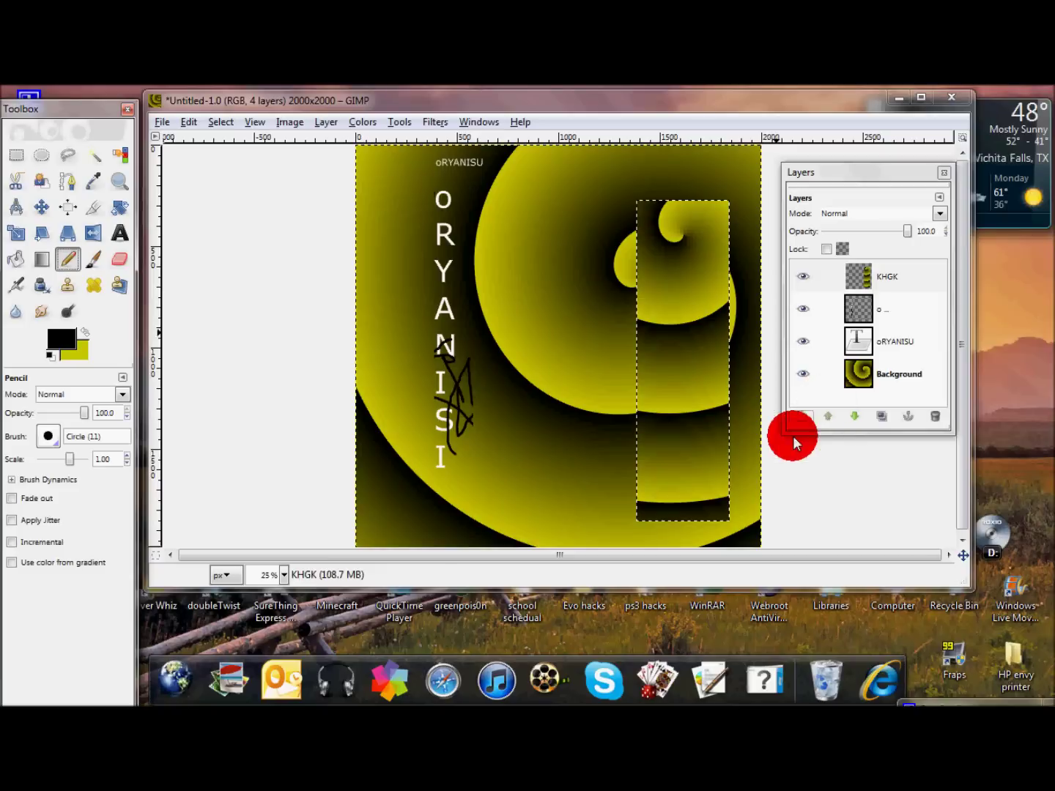
Step: Scribble black pencil lines over the right-side spiral panel, ending on Rectangle Select
drag(714, 476, 659, 339)
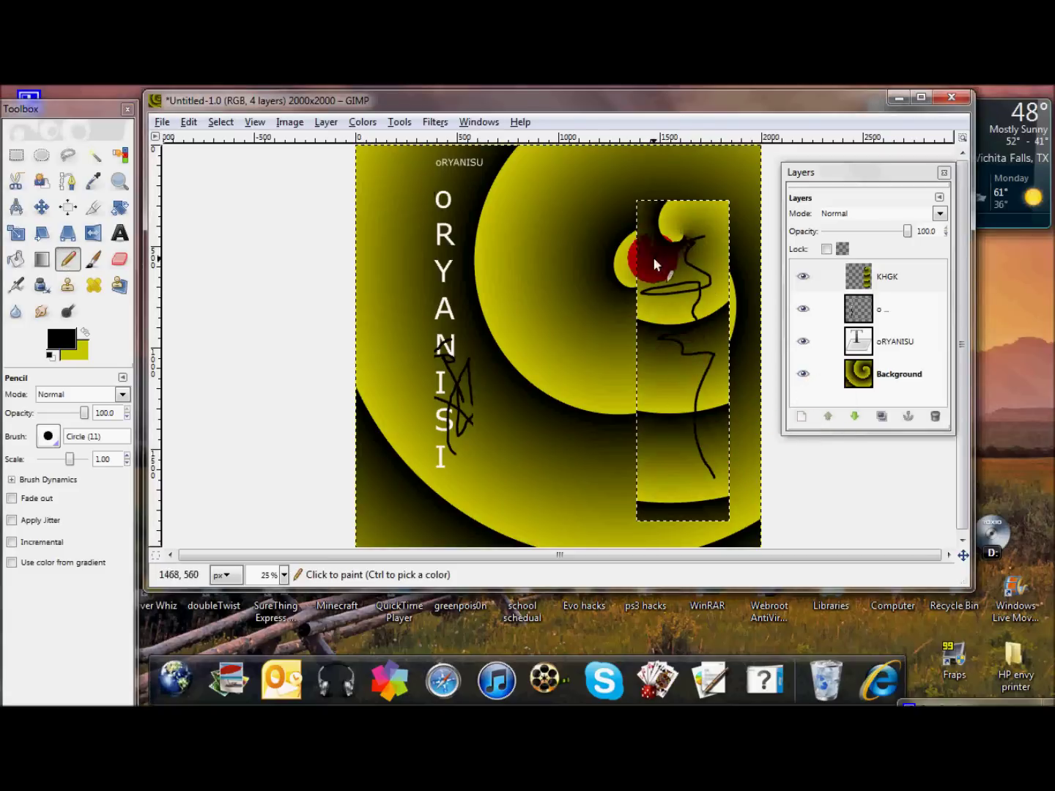
mouse_move(718, 438)
mouse_down()
mouse_move(651, 477)
mouse_move(636, 330)
mouse_up()
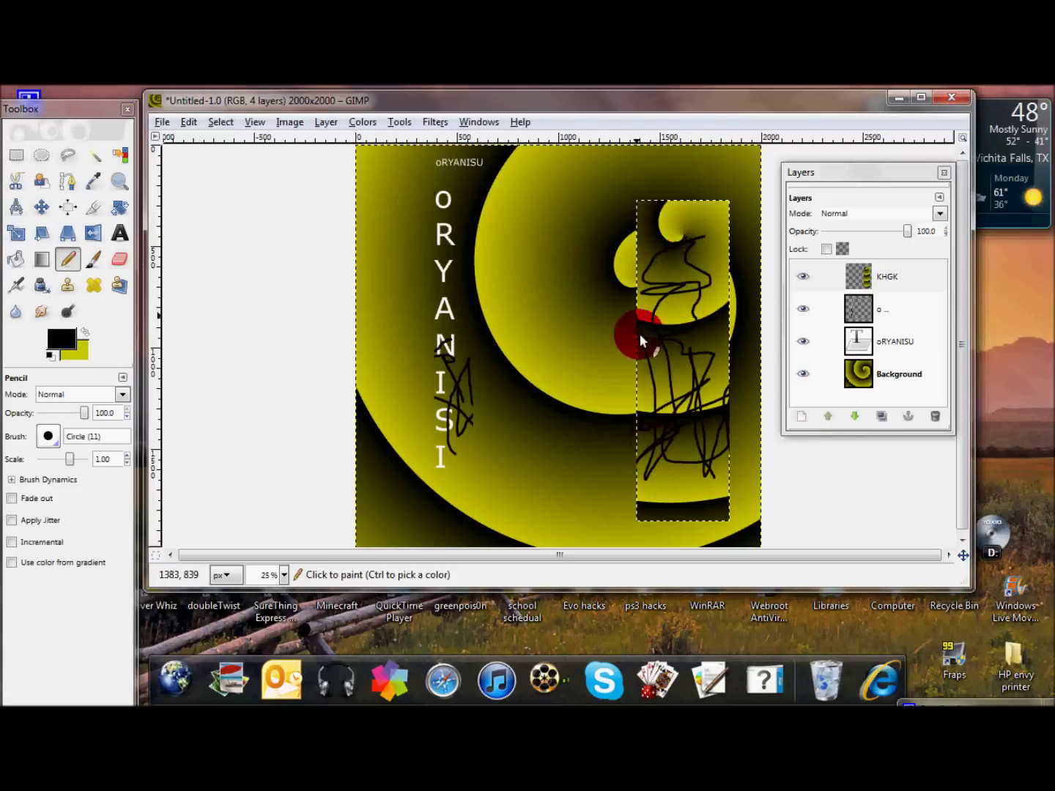
click(93, 206)
click(41, 207)
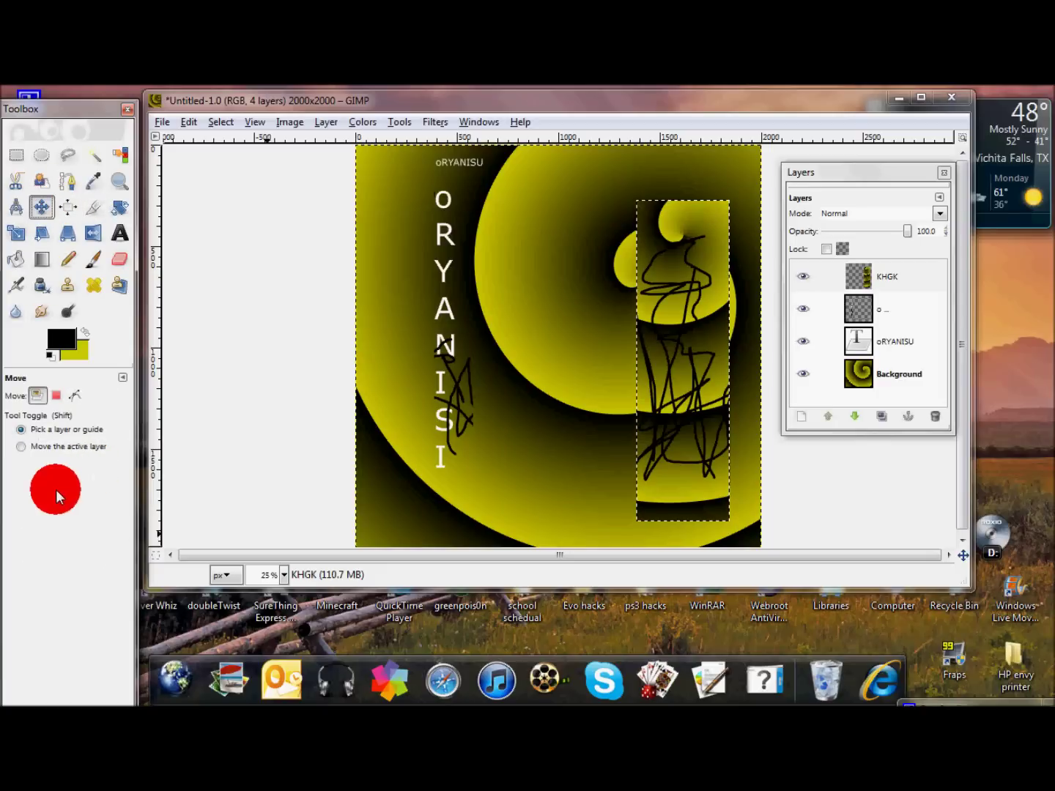
click(93, 259)
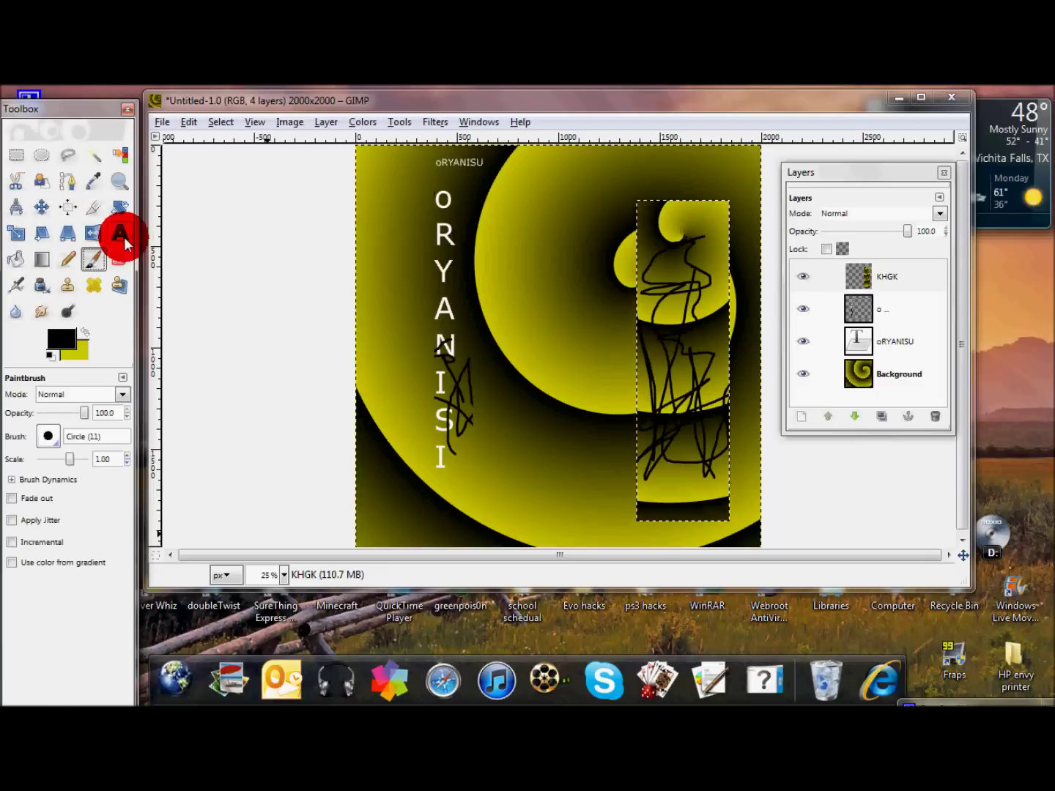
click(119, 232)
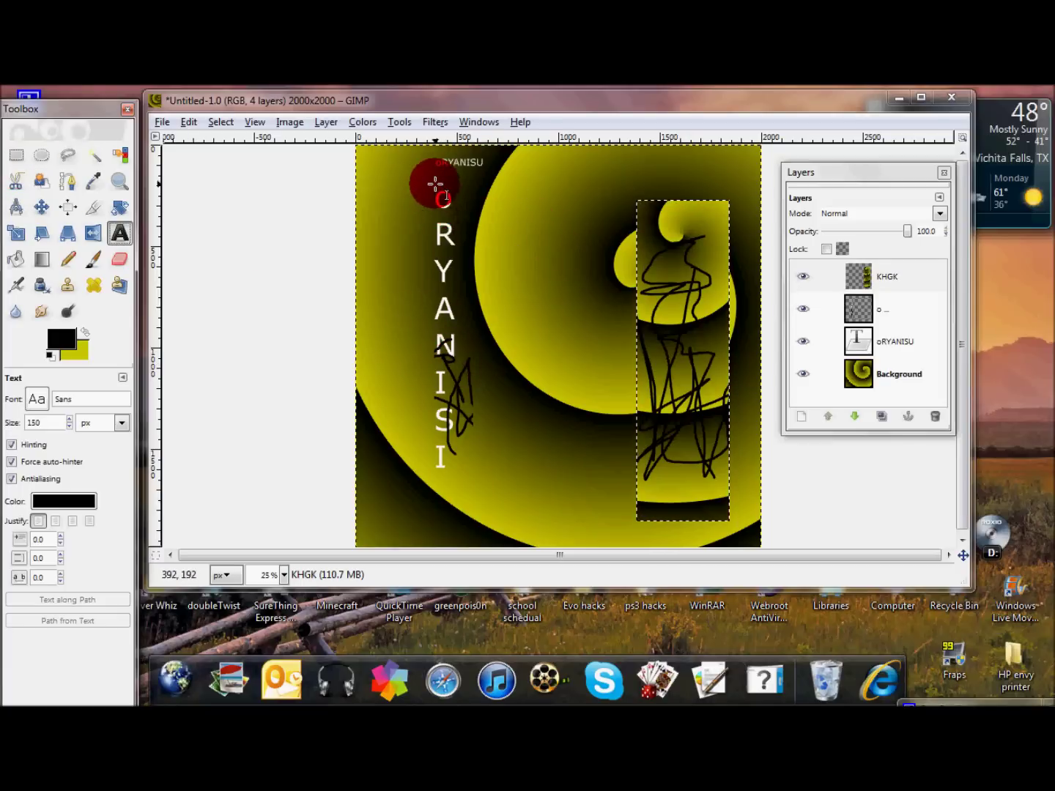
click(17, 162)
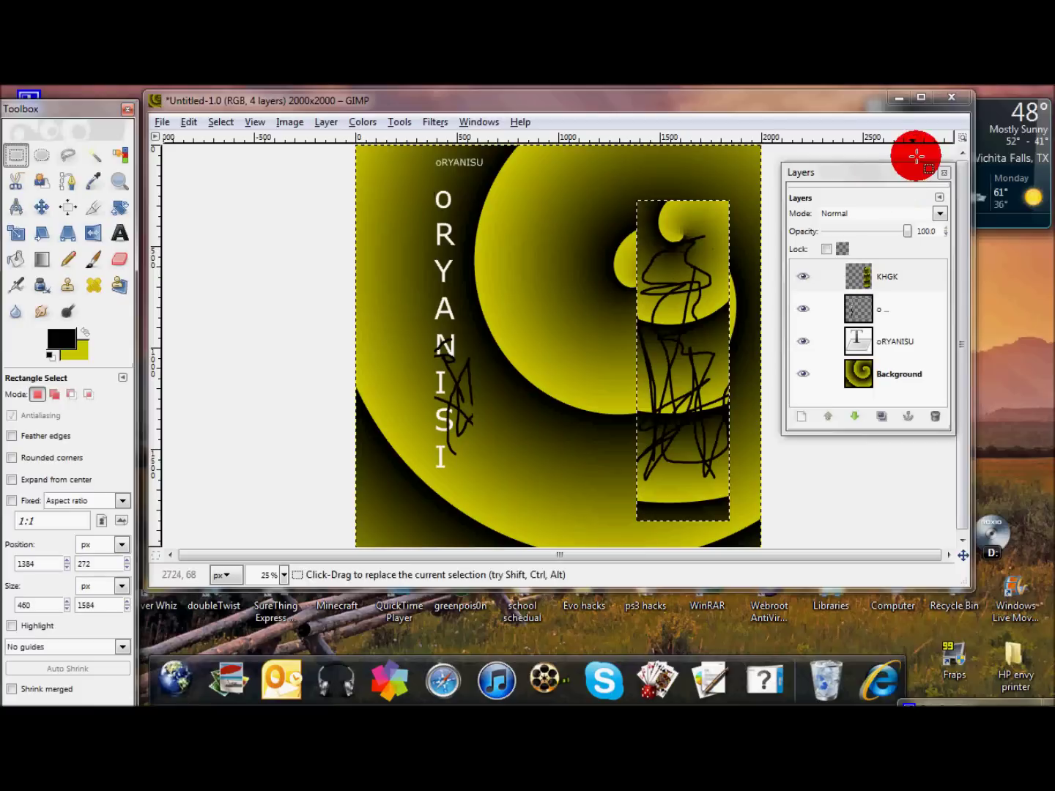
Step: Close the Layers panel and save the image flattened as YOUTUIBE1.jpg in Pictures
click(943, 173)
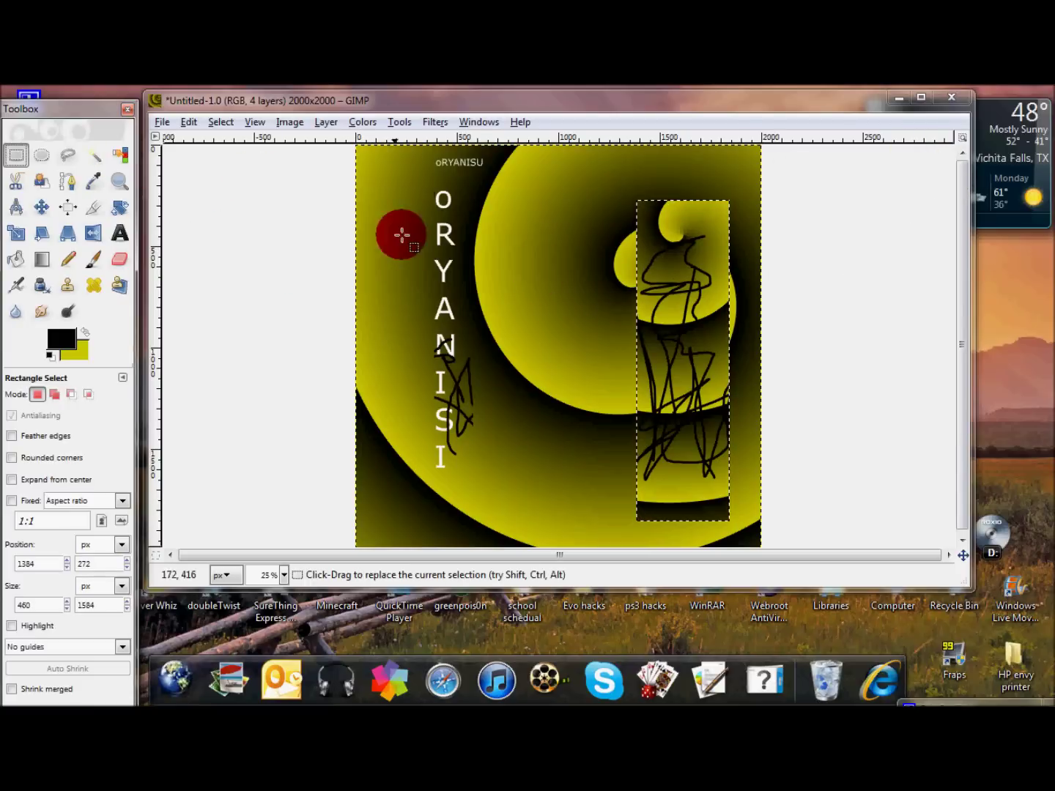
click(161, 123)
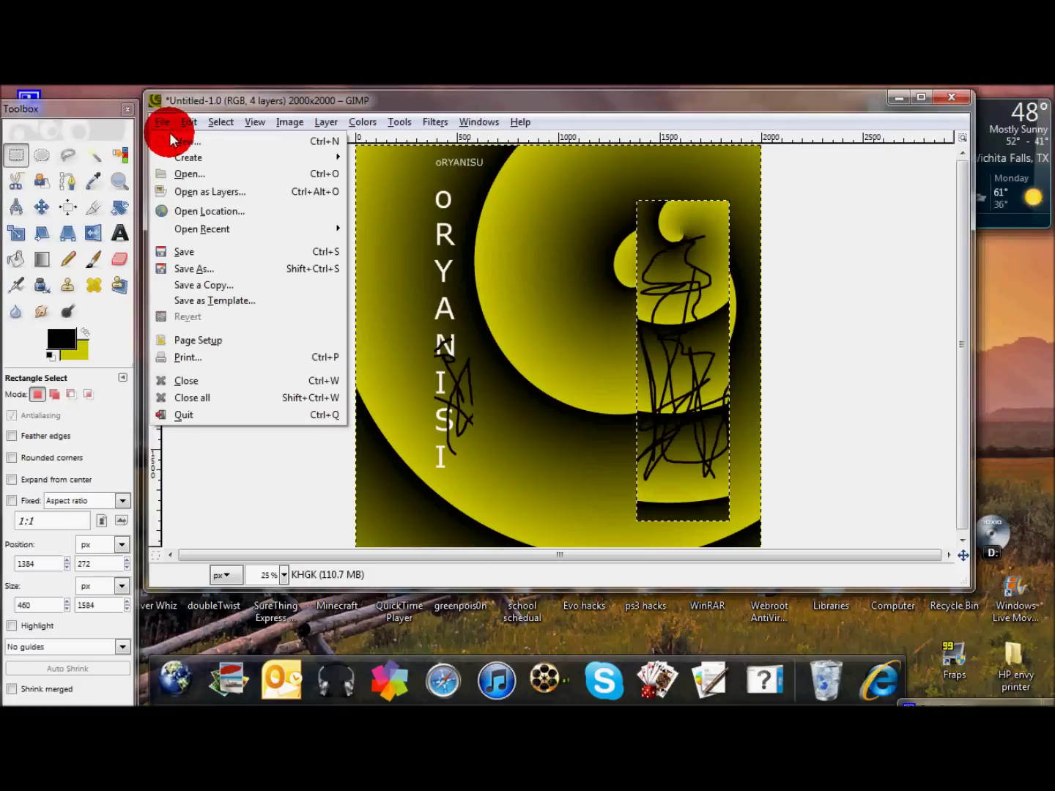
click(203, 252)
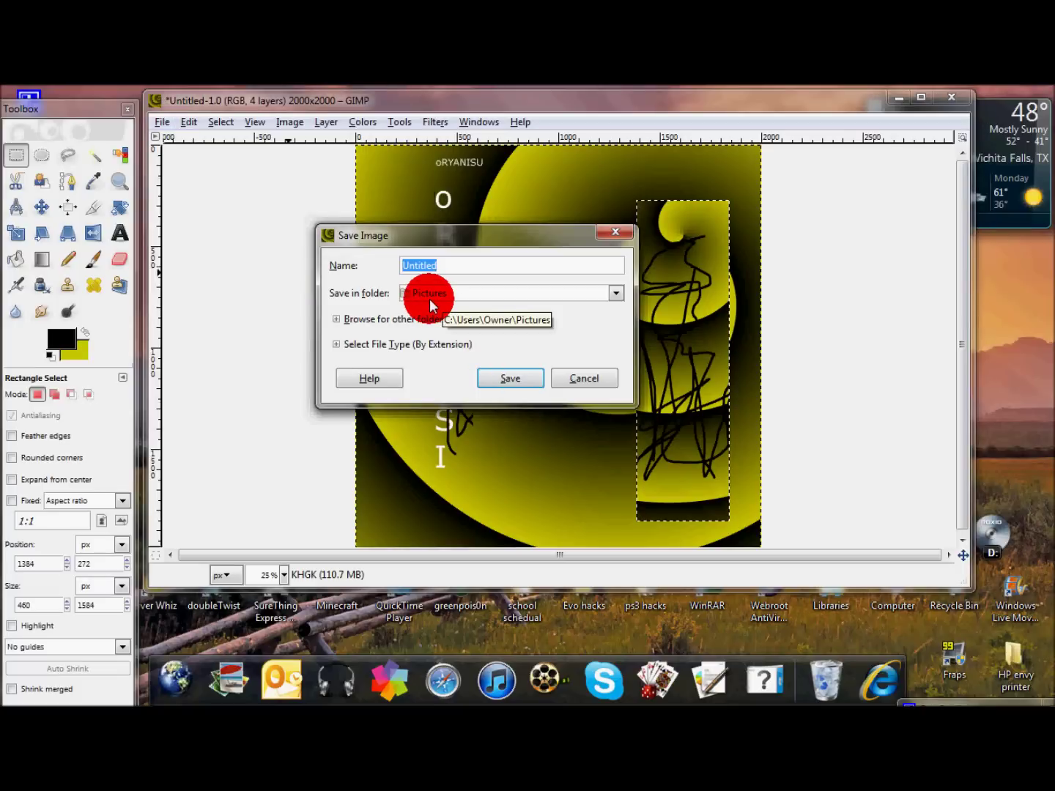
text(YO)
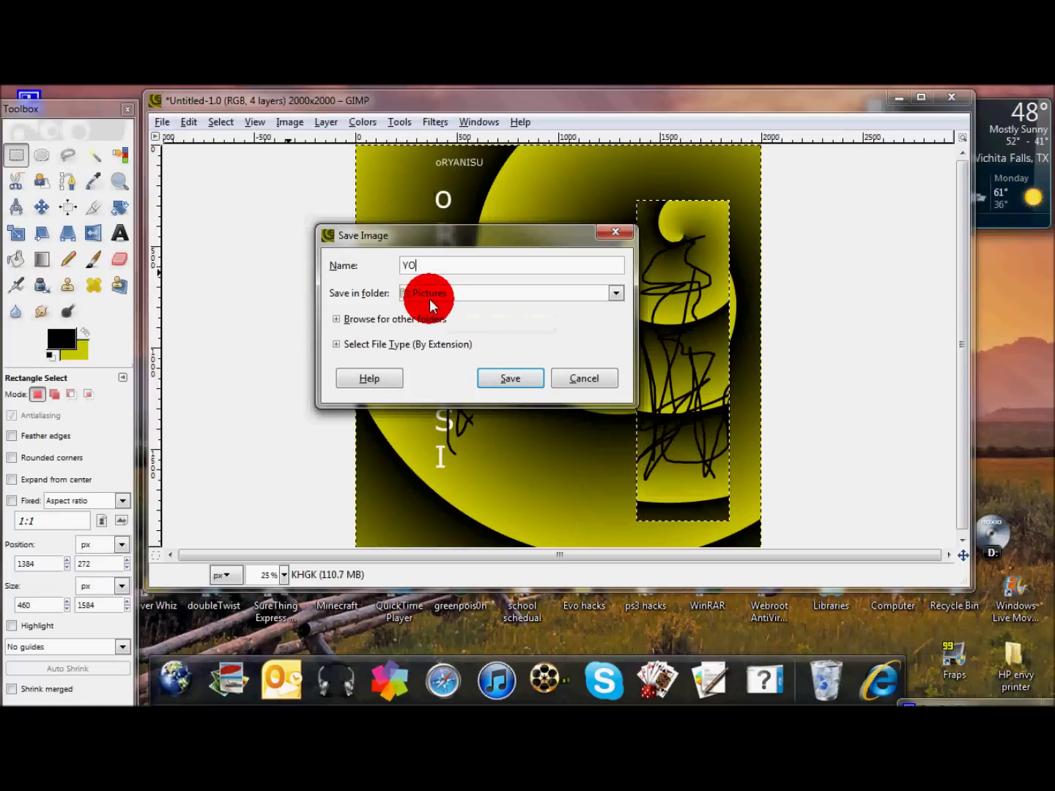
text(UTUIBE1)
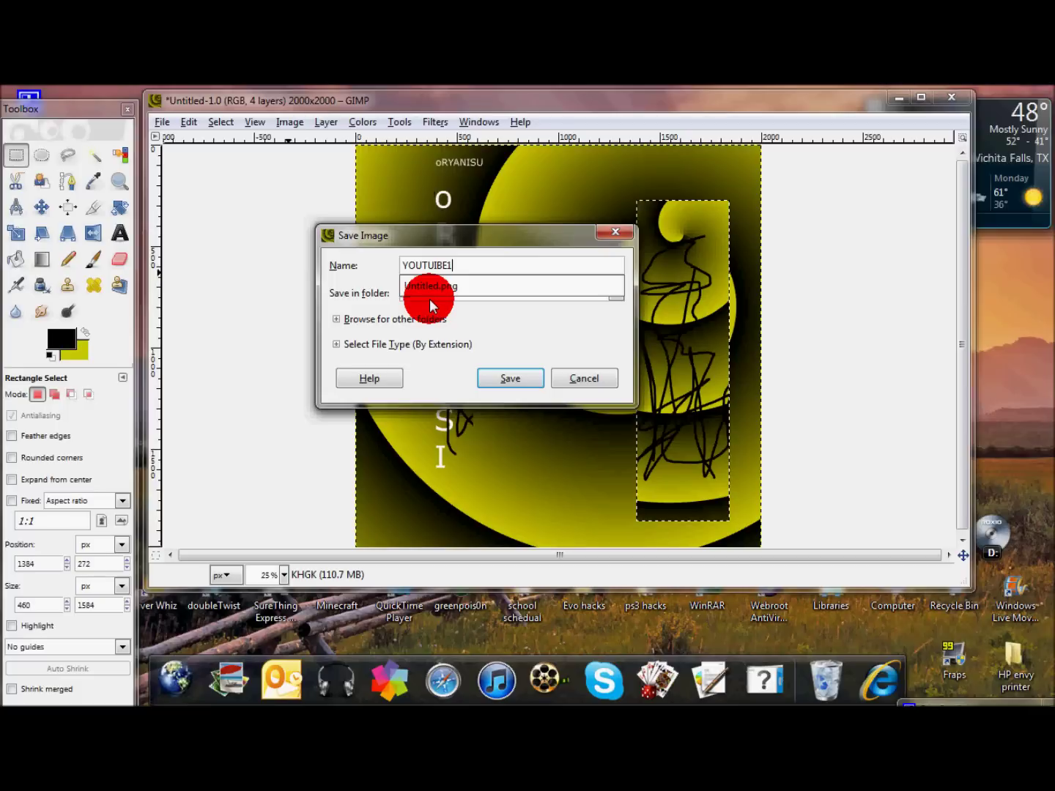
text(.)
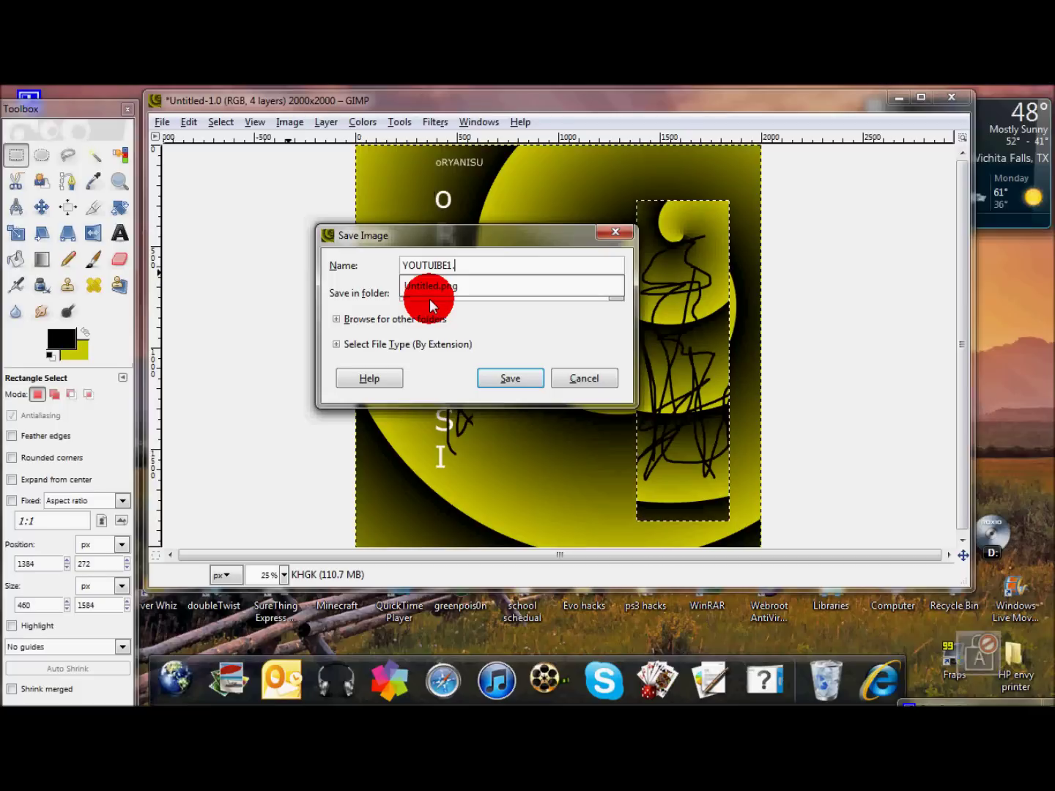
text(jpj)
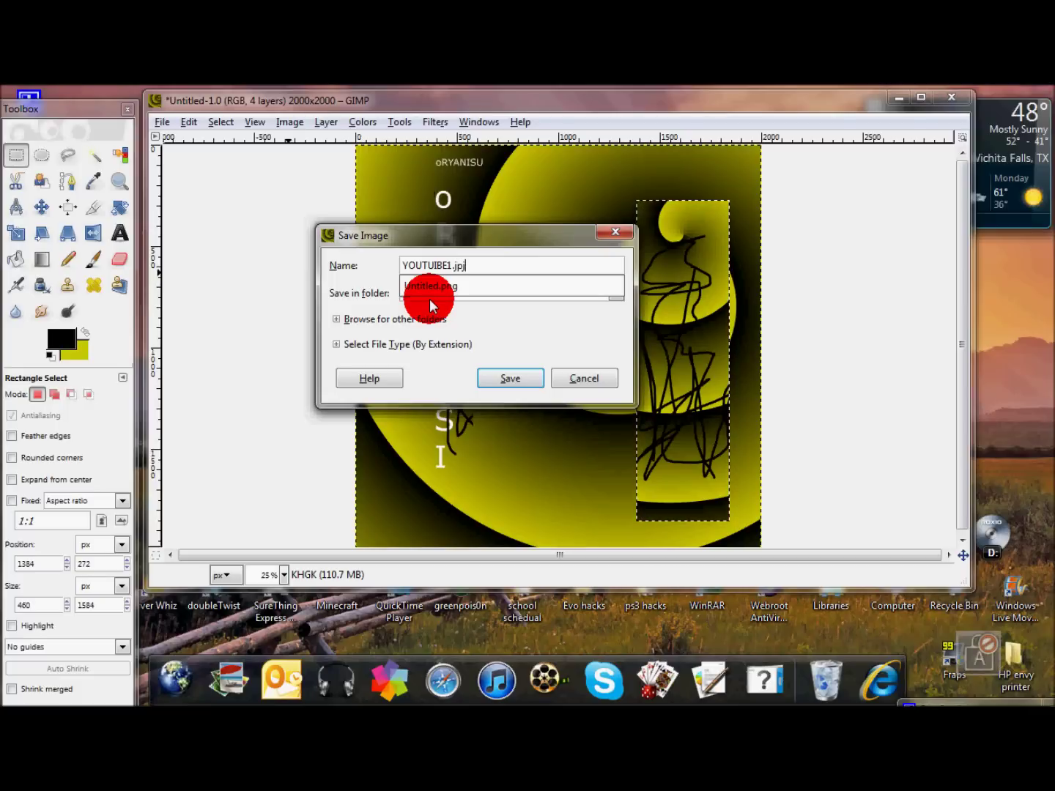
key(BackSpace)
text(g)
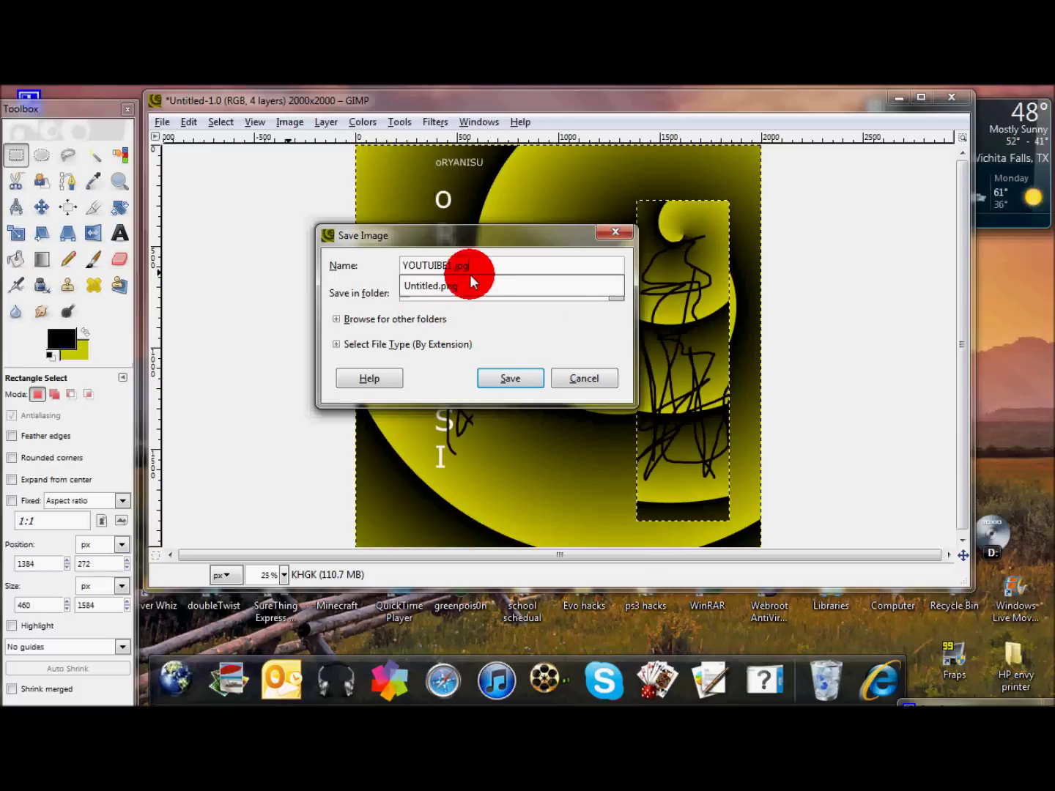
click(512, 378)
click(511, 377)
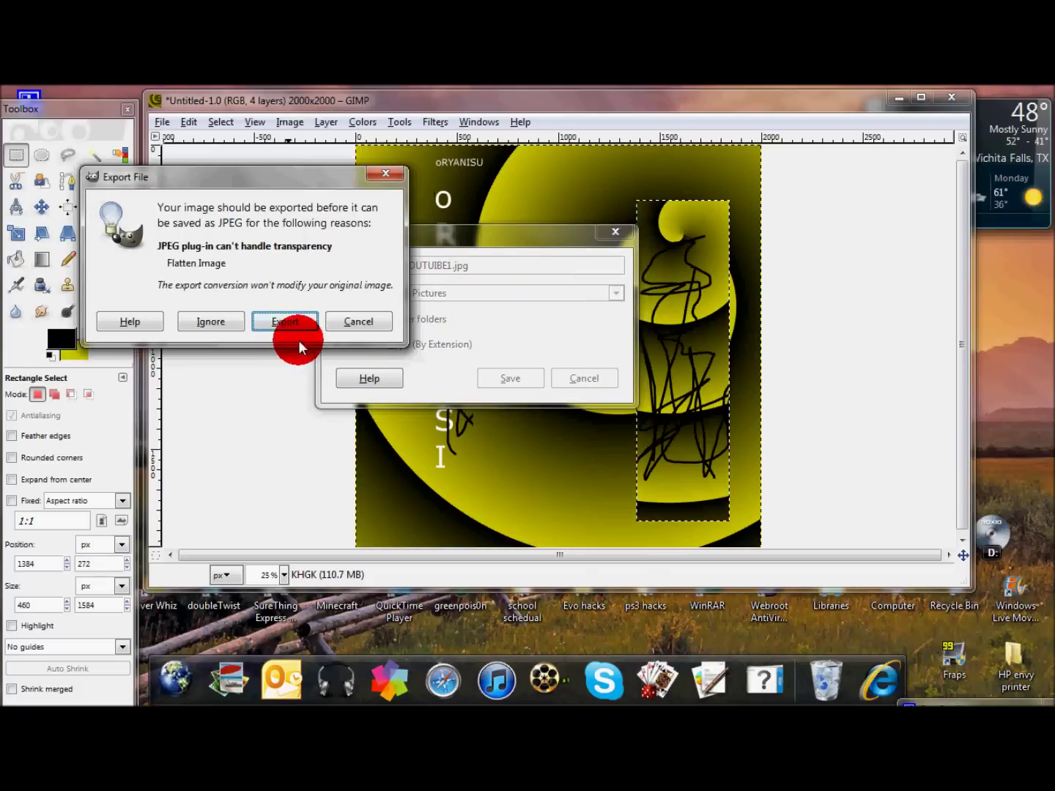
click(294, 323)
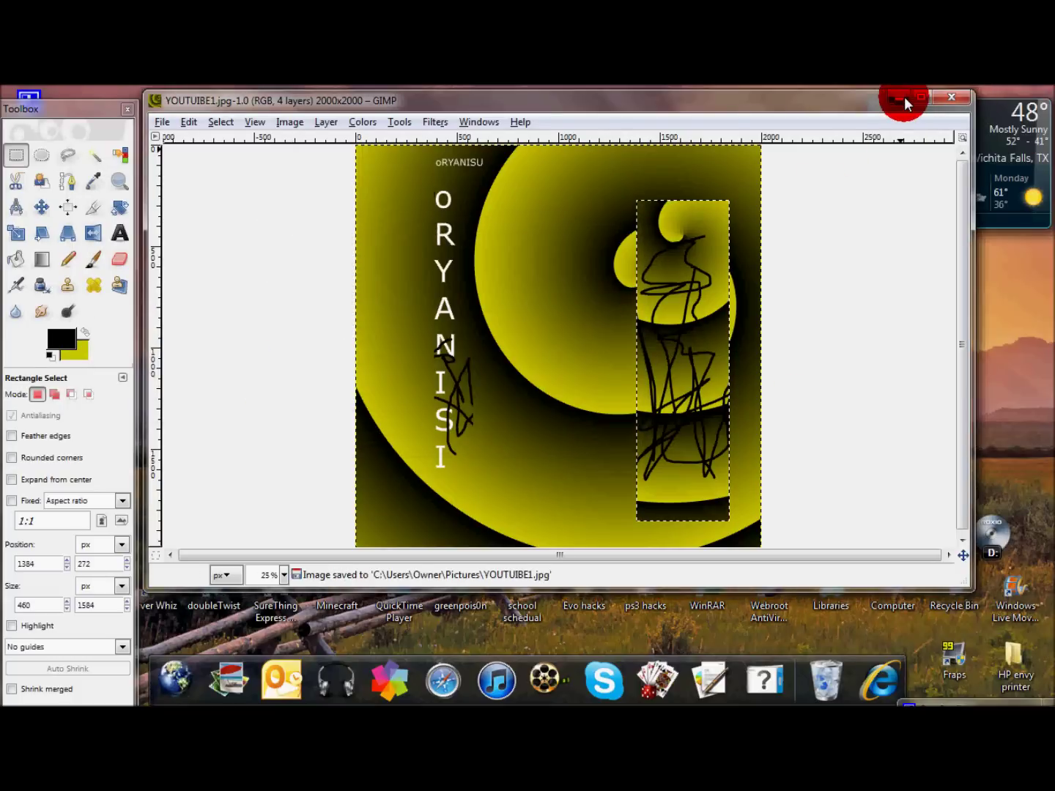
click(904, 96)
Step: Bring the YouTube channel page forward and show its advanced Themes and Colors options
mouse_move(15, 271)
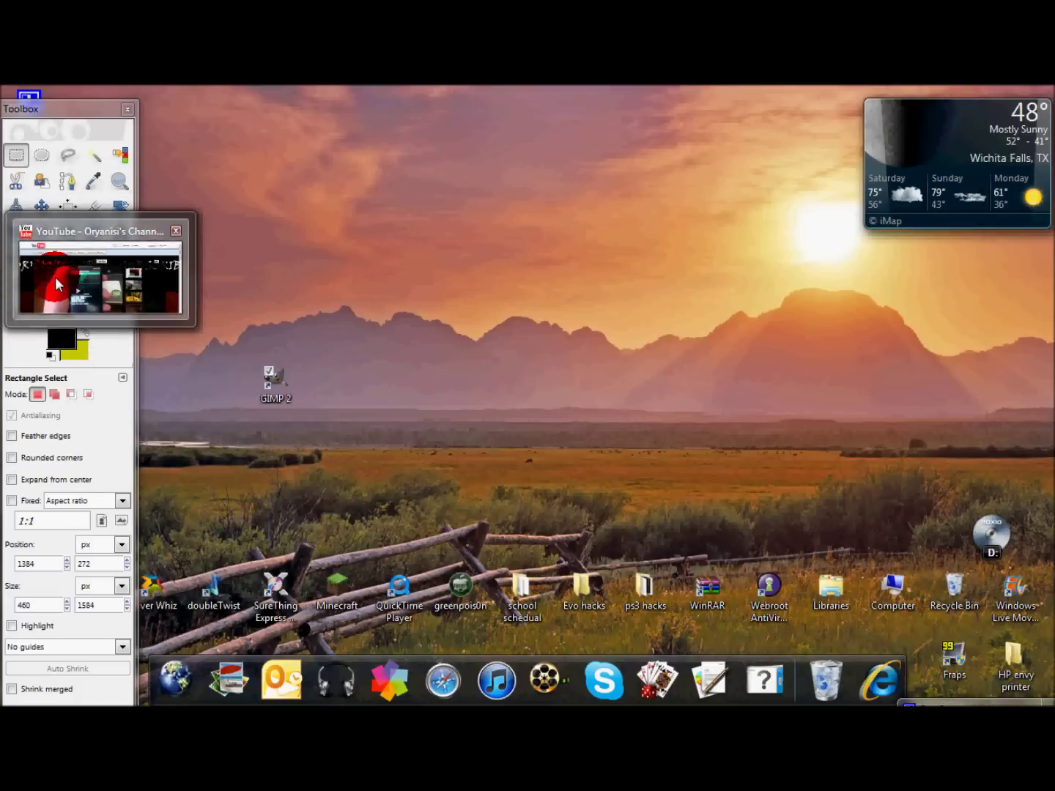
click(58, 284)
scroll(414, 327, down, 1)
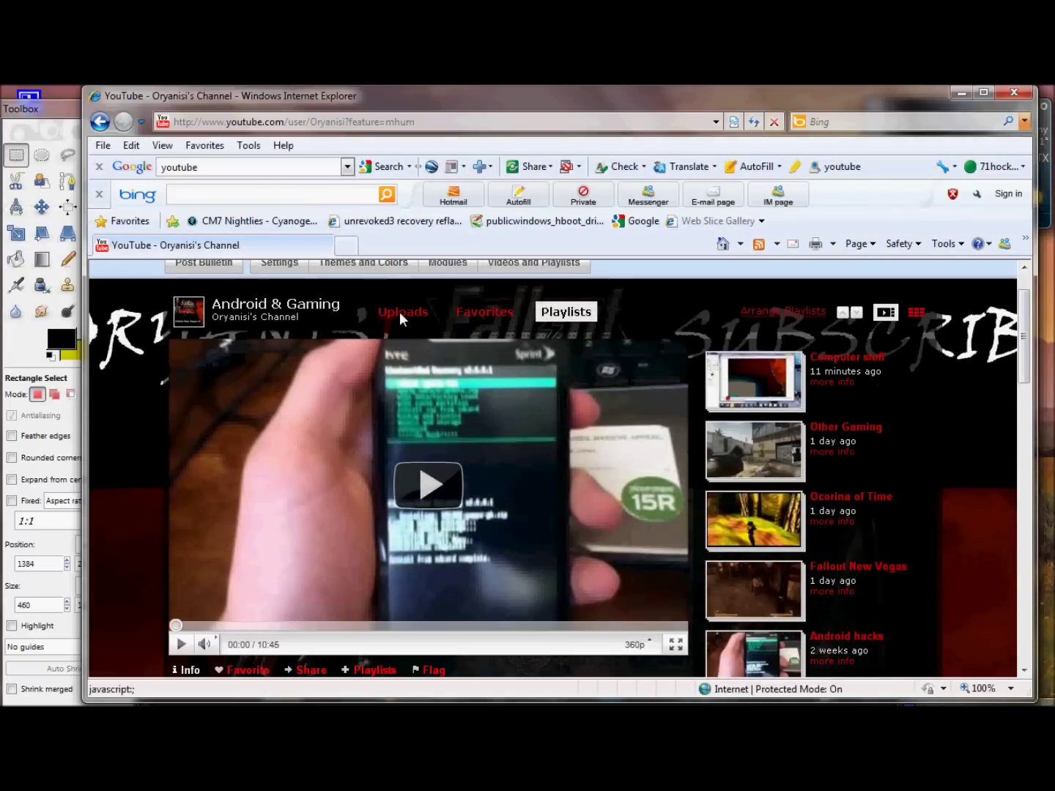
scroll(400, 319, up, 1)
click(391, 320)
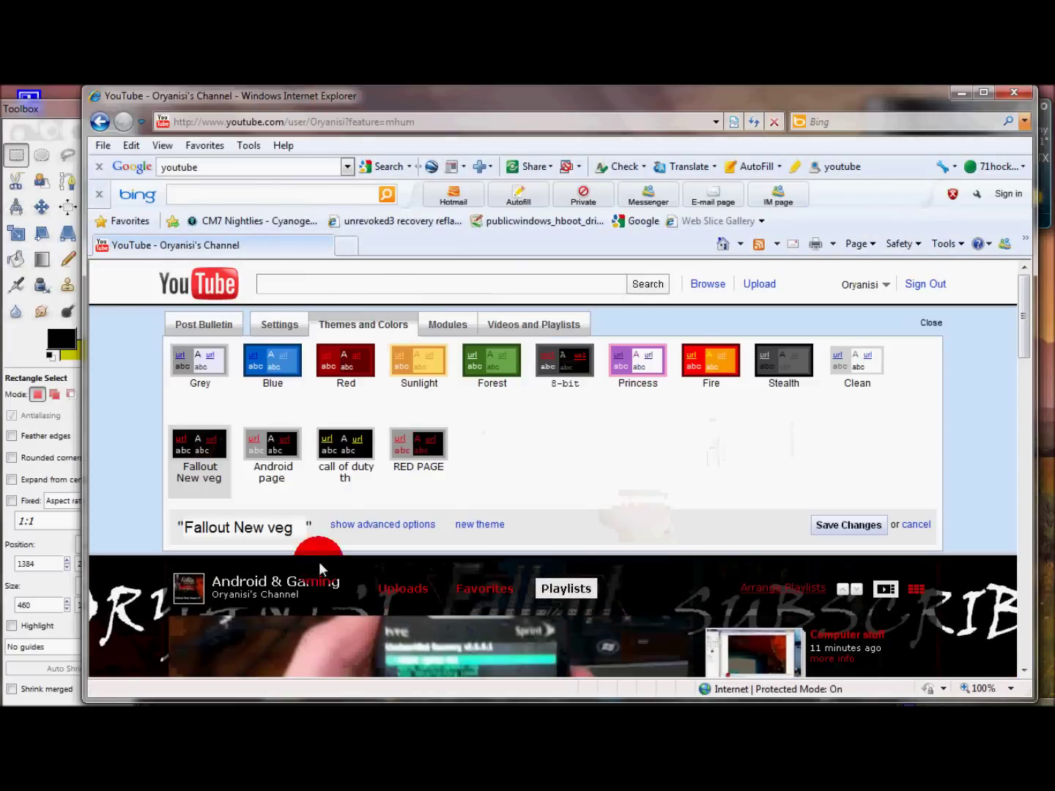
click(378, 523)
Step: Delete the current channel background image and open the file picker for a new one
scroll(498, 527, down, 2)
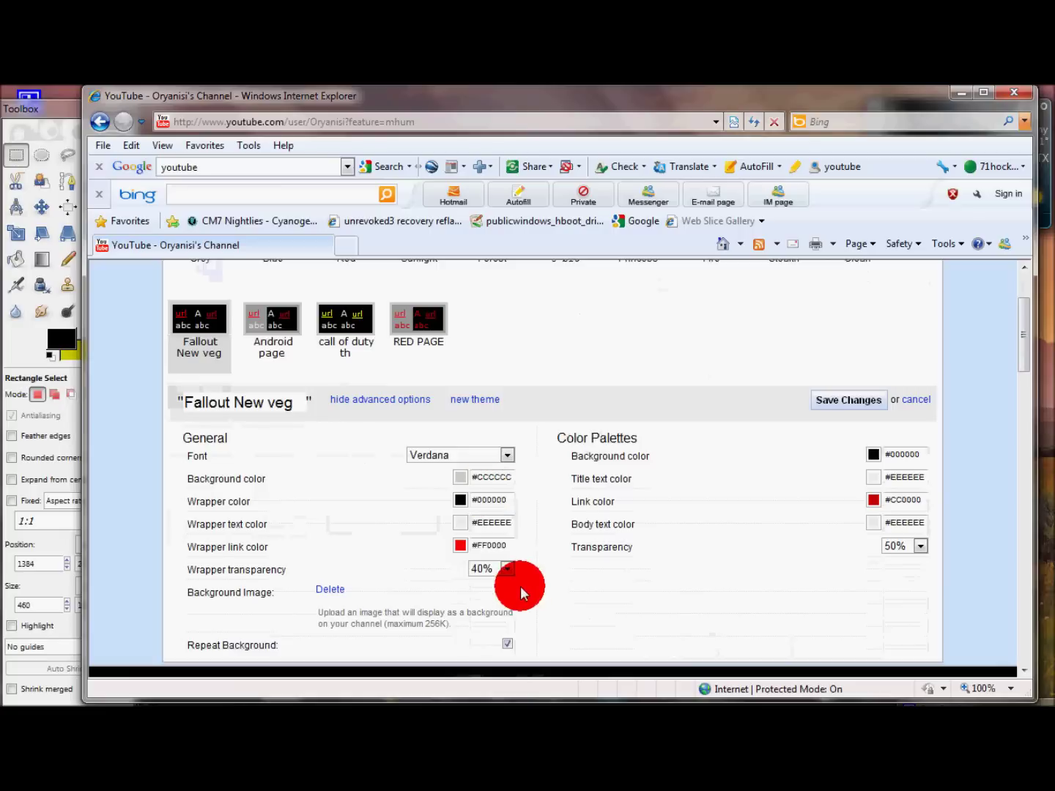
click(327, 590)
scroll(830, 513, down, 3)
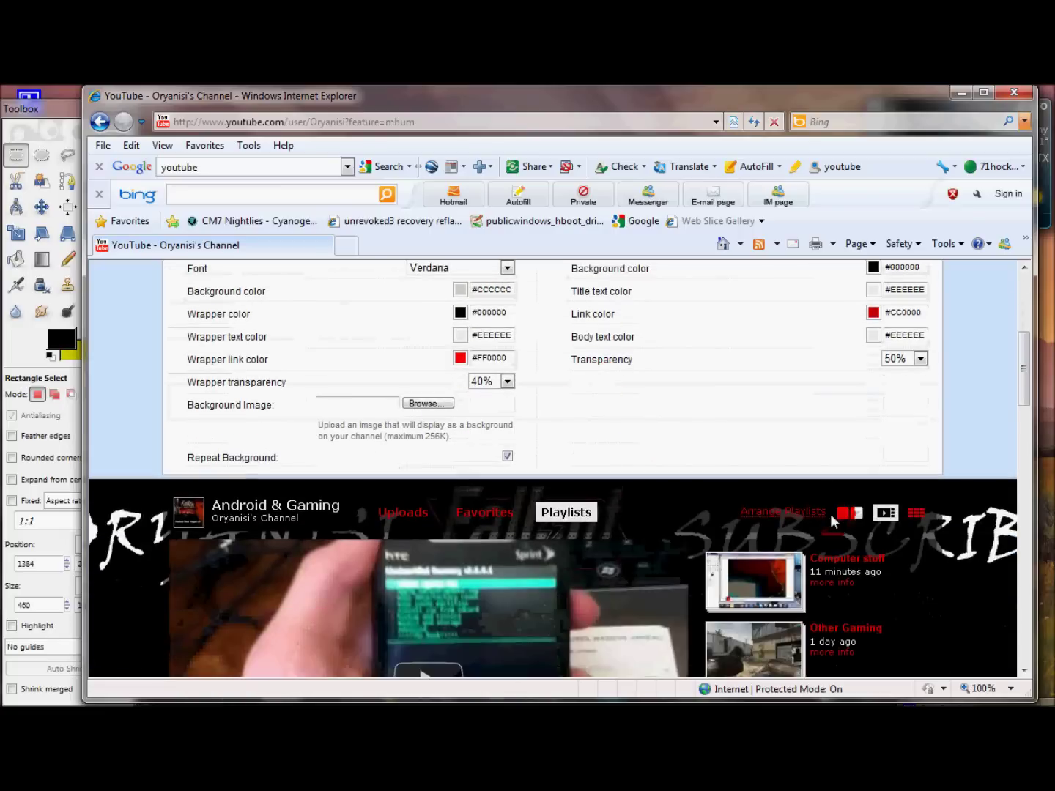
click(431, 403)
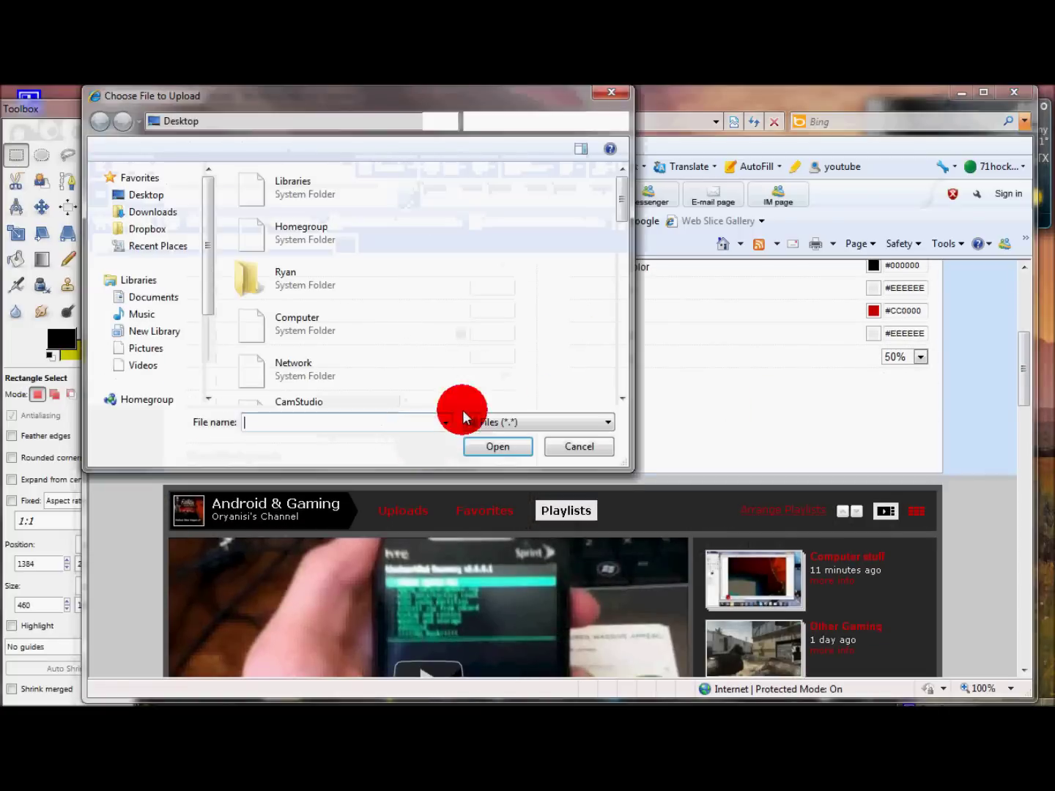
Step: Pick YOUTUIBE1 from the Pictures library and upload it as the channel background
click(162, 348)
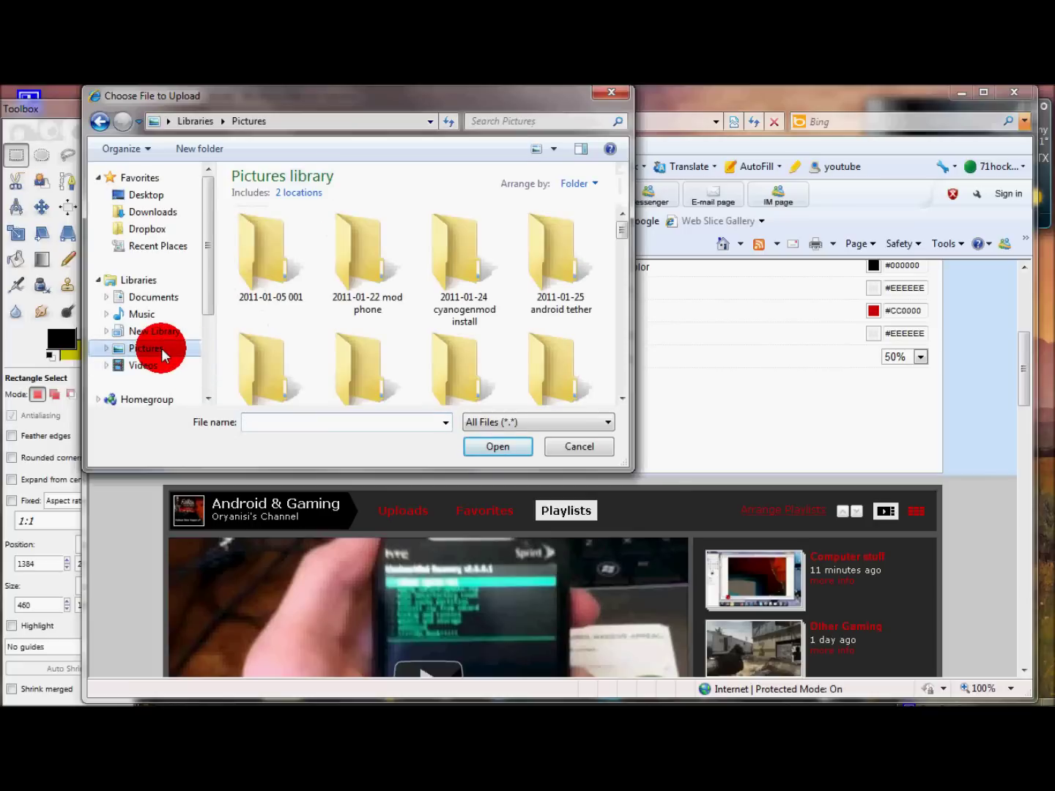
drag(619, 232, 625, 390)
click(572, 365)
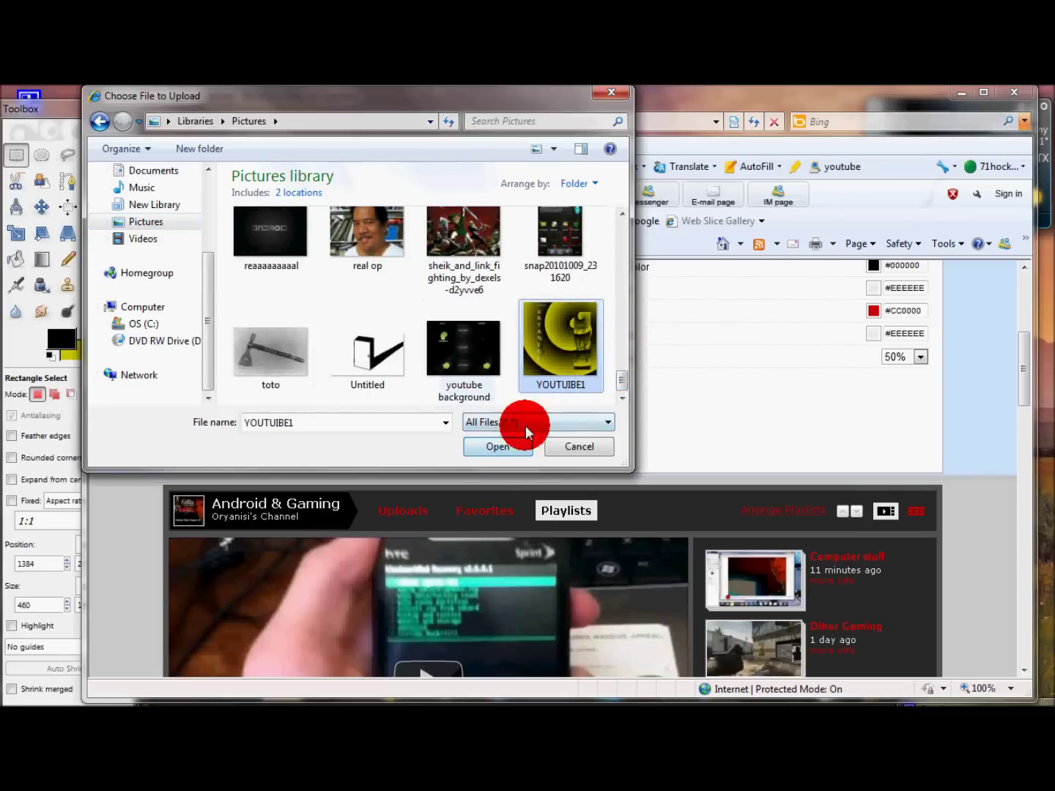
click(510, 445)
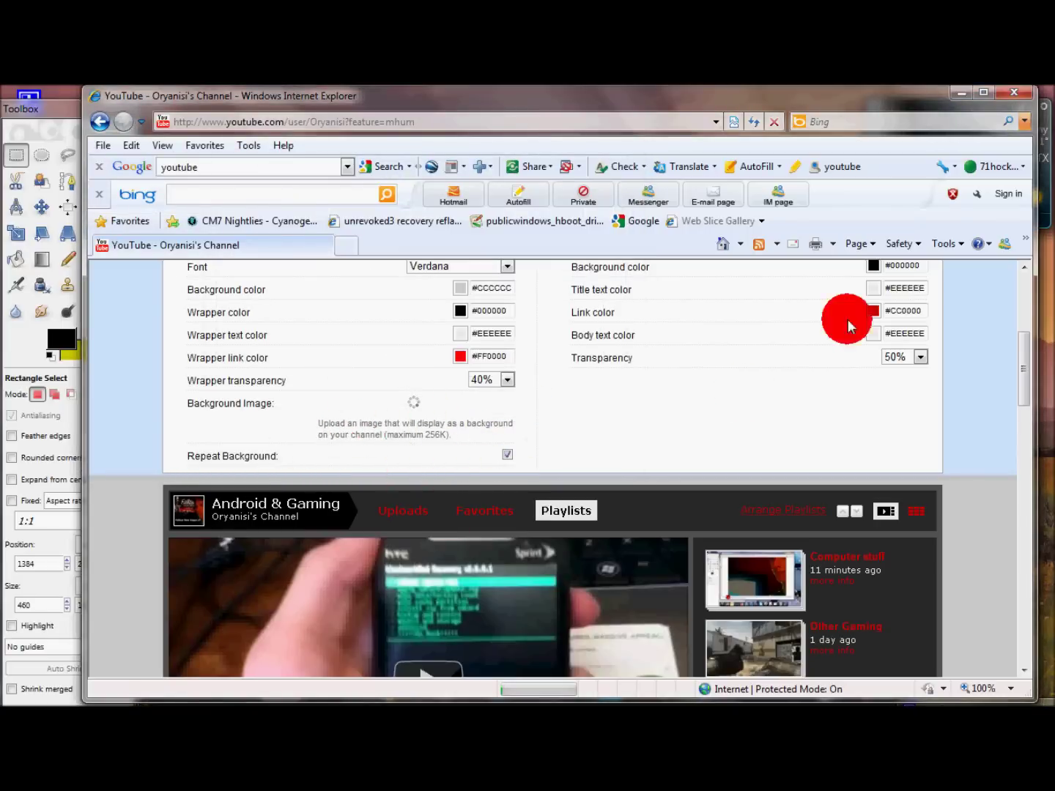
Step: Scroll through the channel design settings and delete the uploaded spiral background image
scroll(848, 326, down, 5)
scroll(972, 373, up, 8)
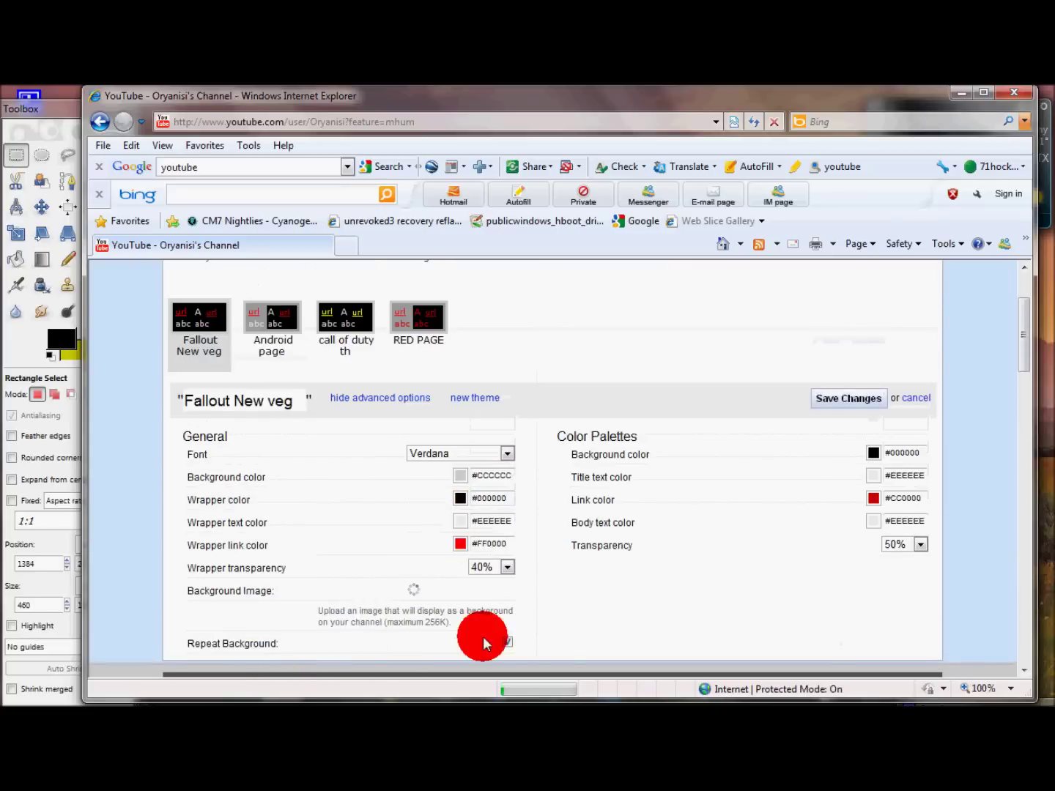
scroll(483, 641, down, 3)
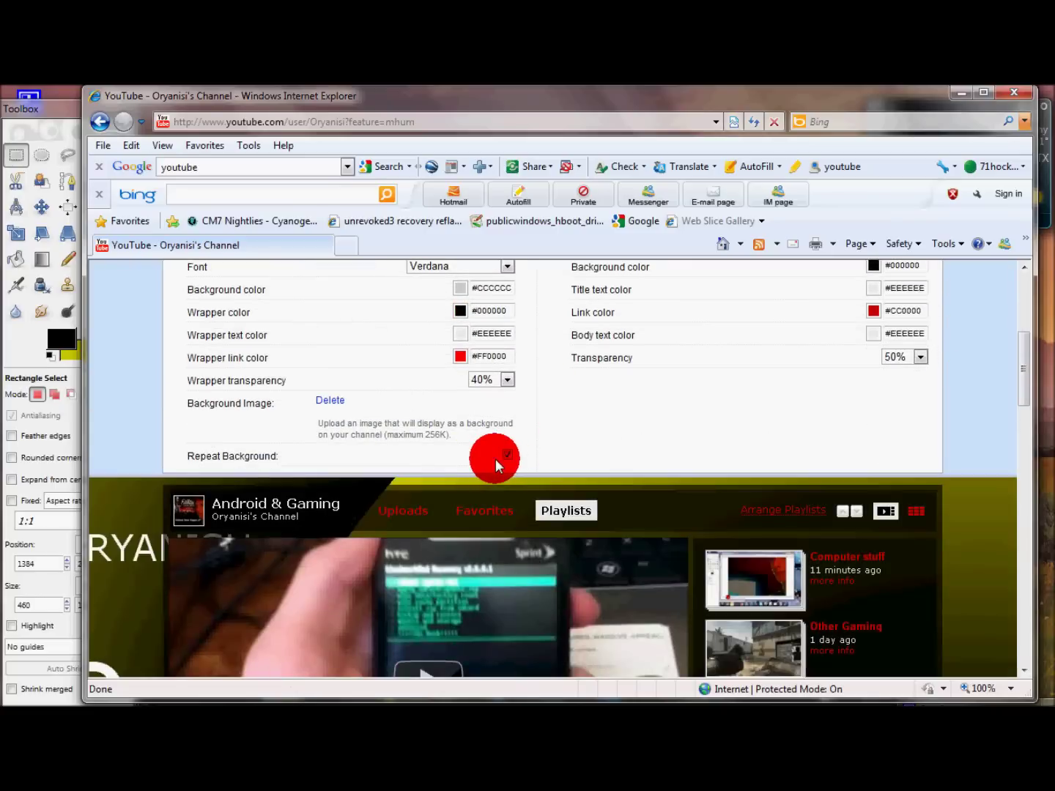
scroll(794, 319, down, 10)
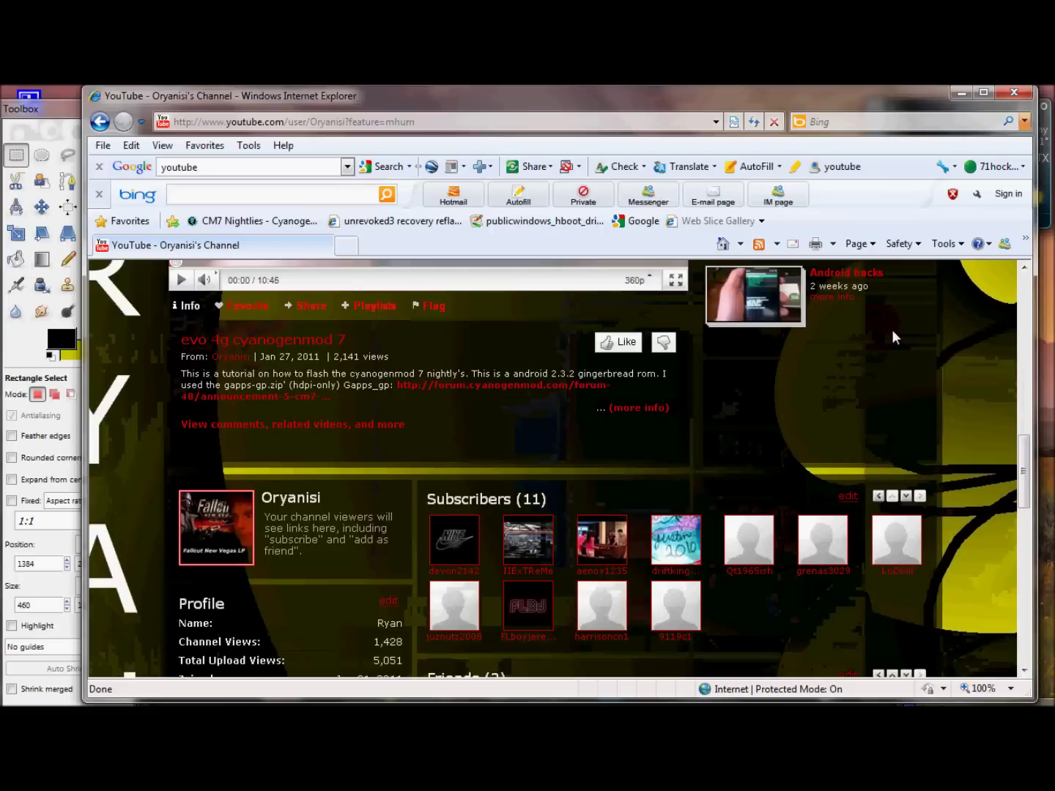
scroll(886, 404, down, 6)
scroll(907, 415, up, 10)
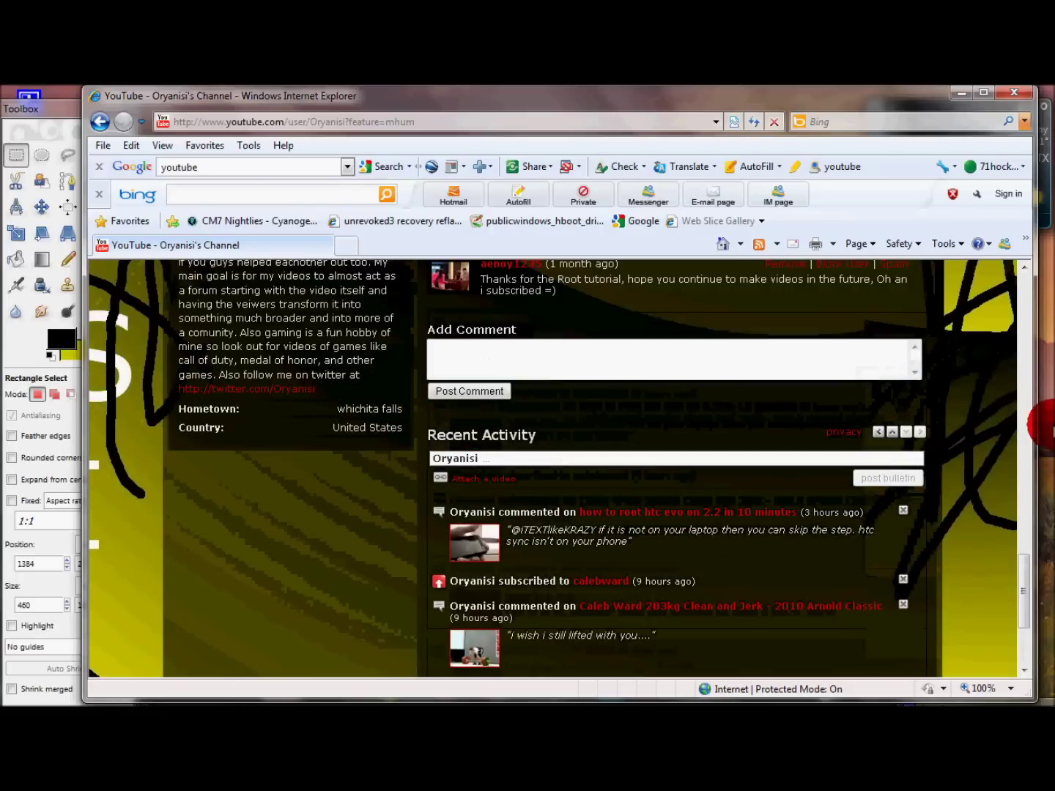
scroll(313, 484, up, 8)
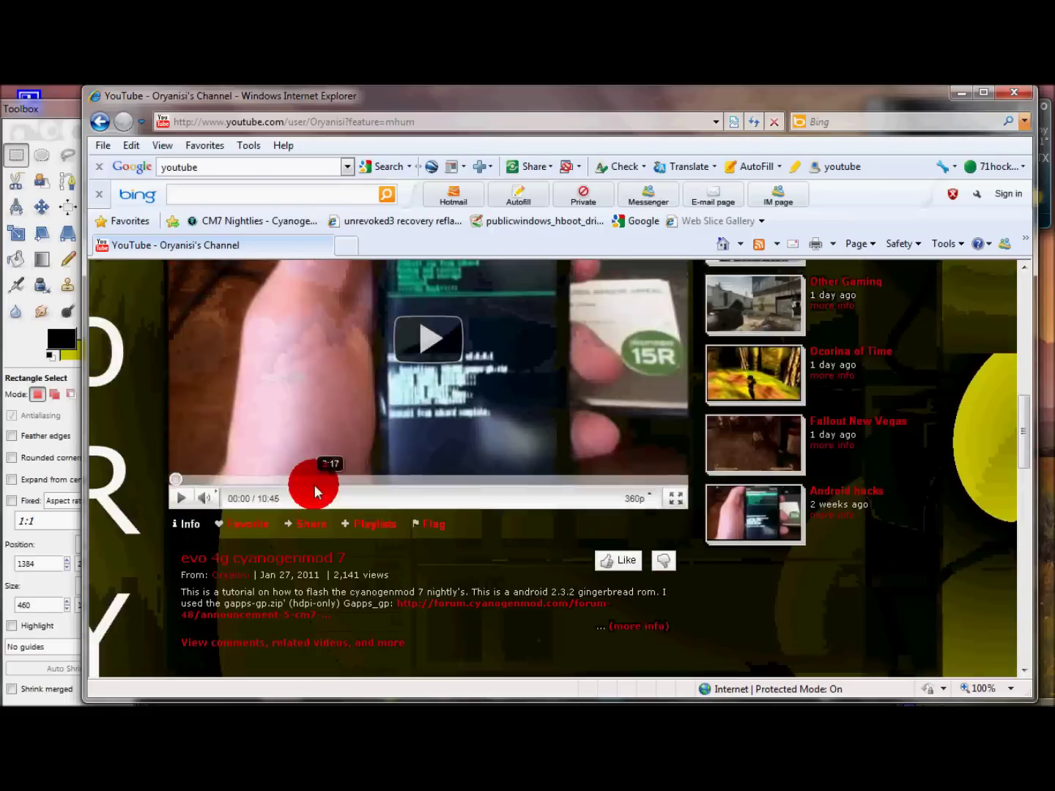
scroll(458, 461, down, 3)
click(102, 445)
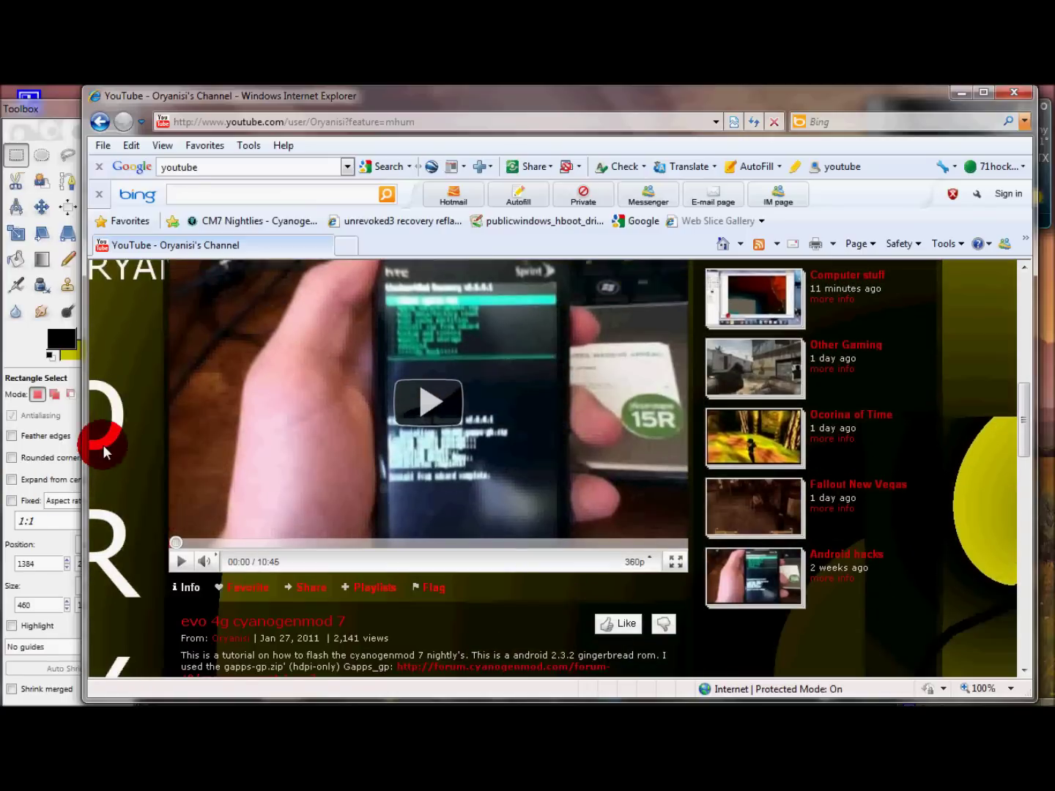
scroll(162, 477, down, 10)
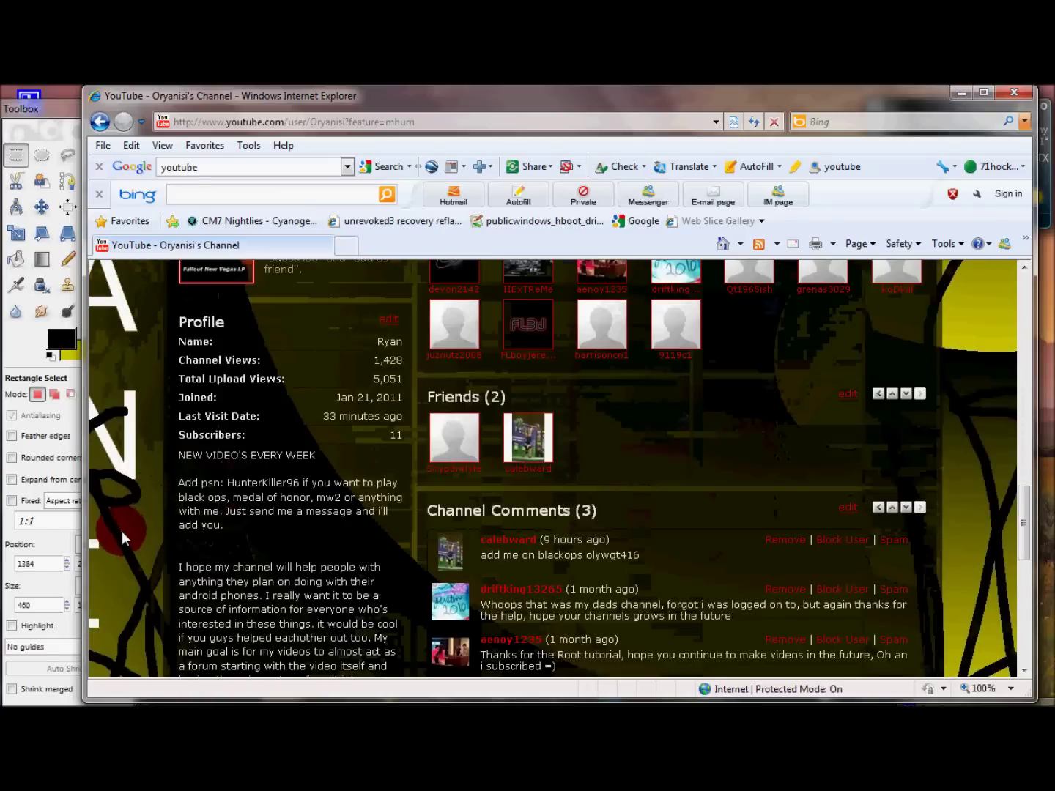
scroll(139, 491, up, 10)
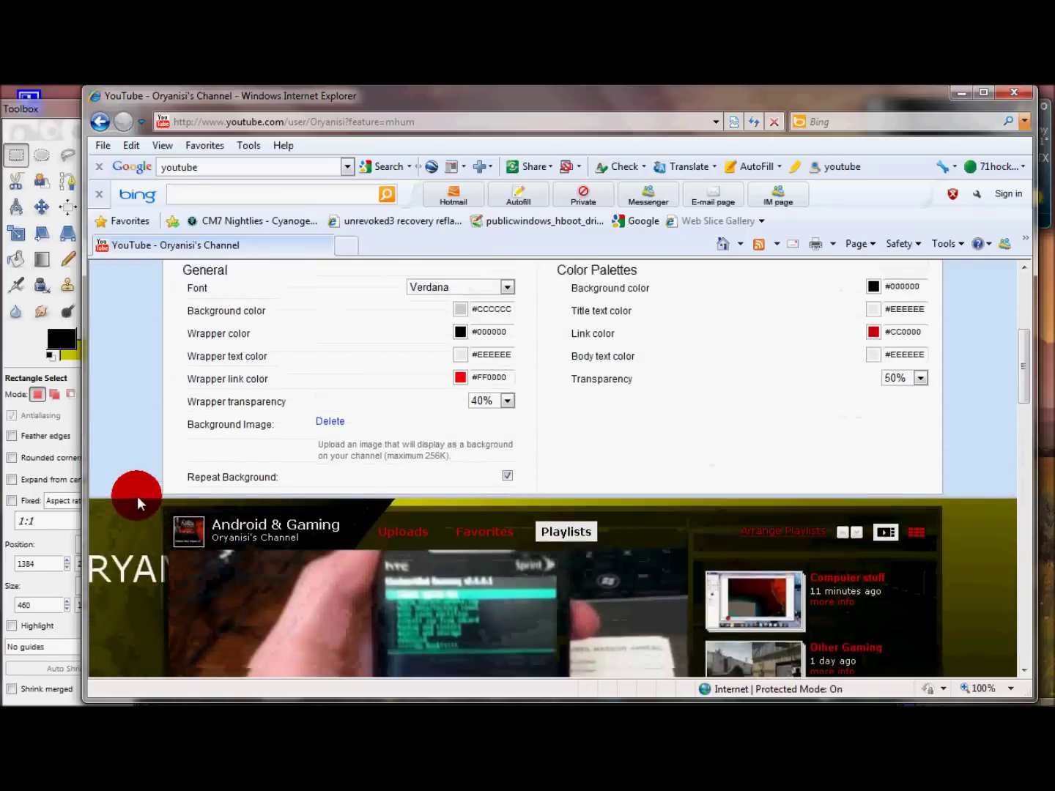
scroll(137, 497, down, 3)
scroll(150, 480, down, 2)
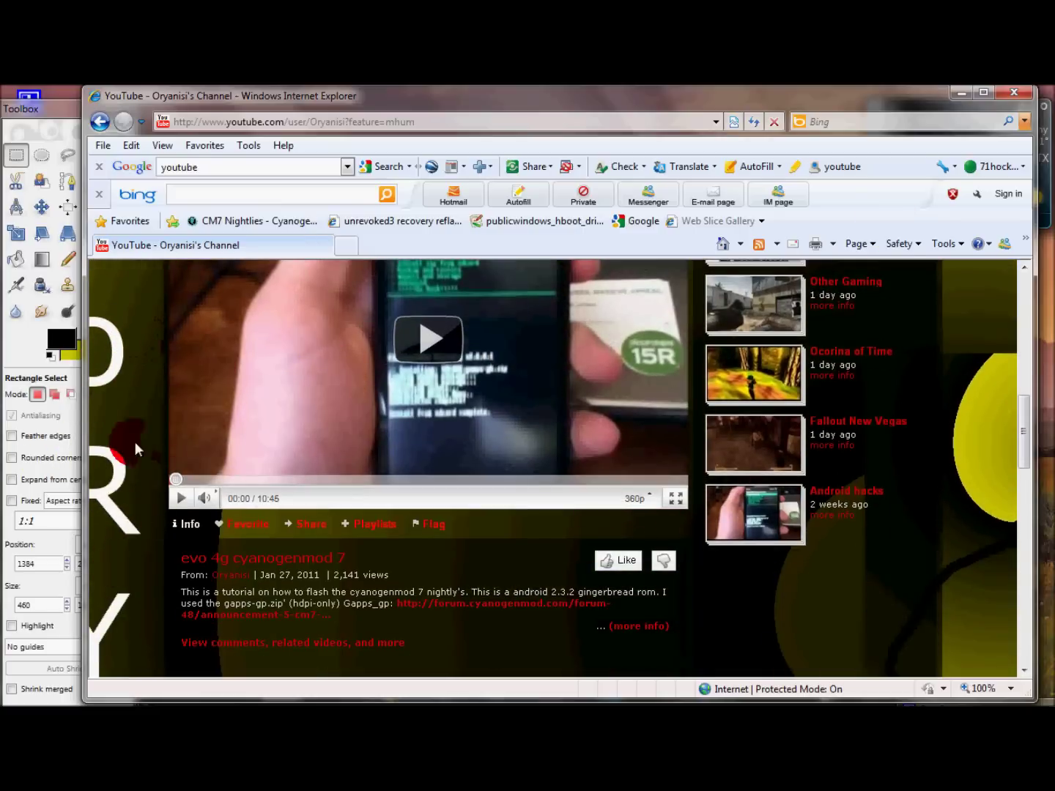
scroll(157, 455, up, 4)
scroll(145, 563, down, 12)
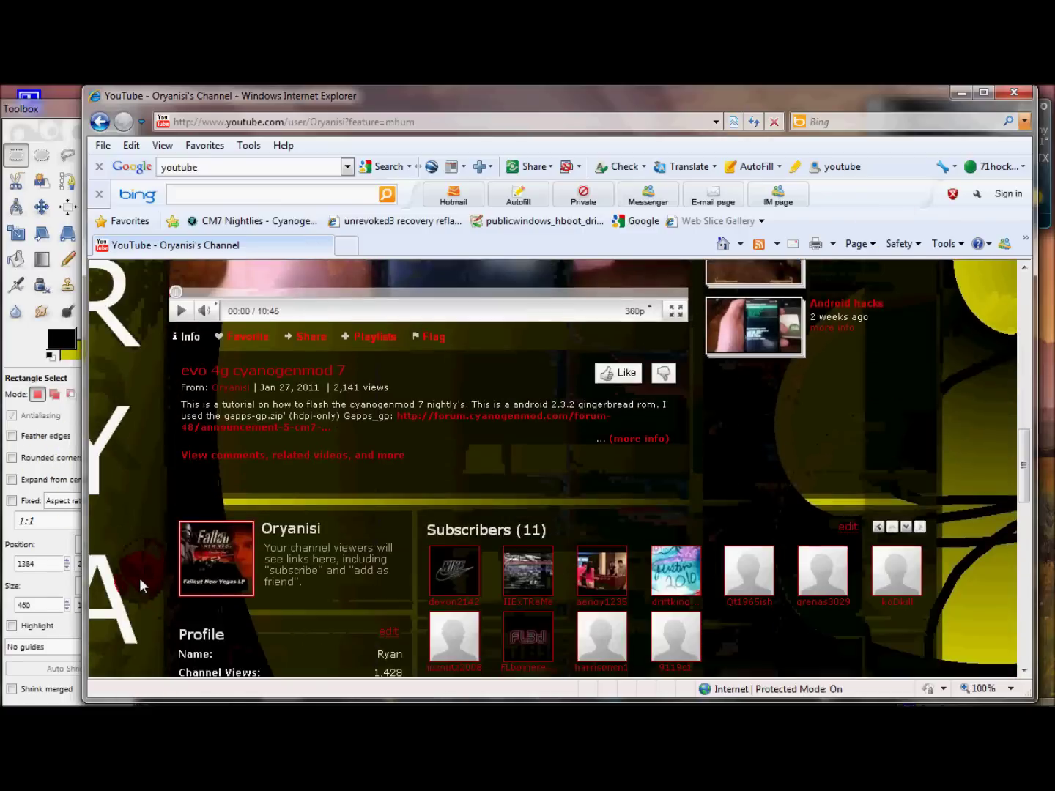
scroll(137, 583, down, 4)
scroll(143, 583, up, 7)
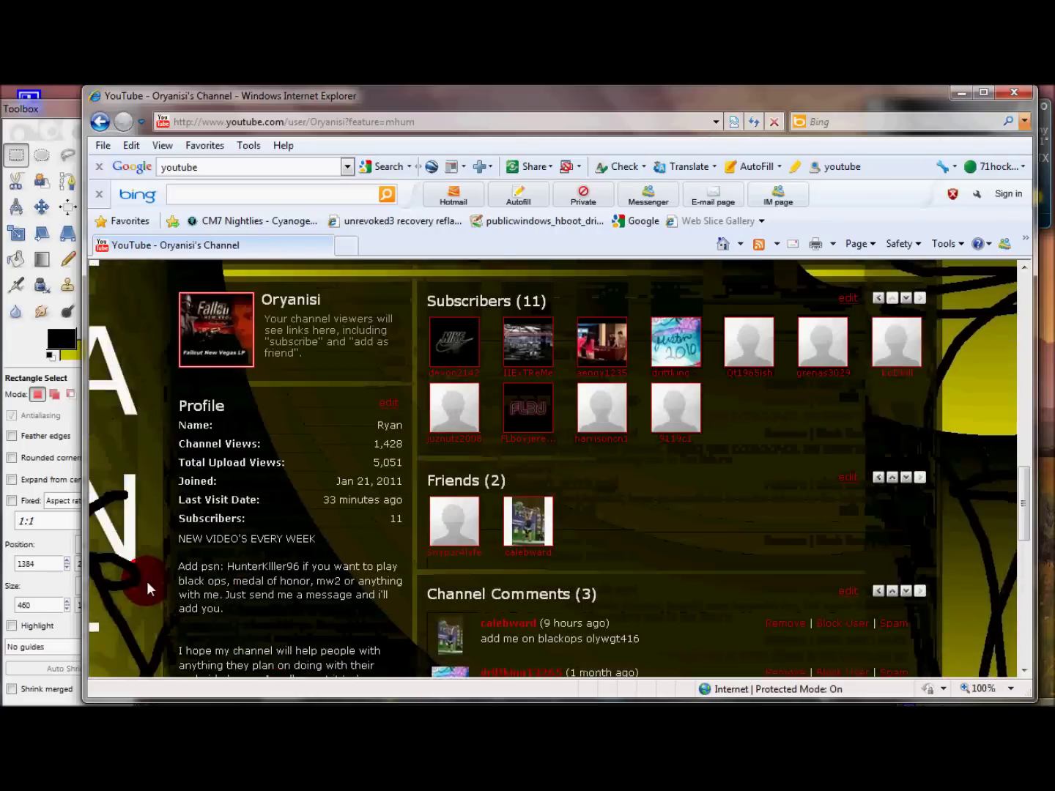
scroll(472, 579, down, 3)
scroll(578, 556, up, 5)
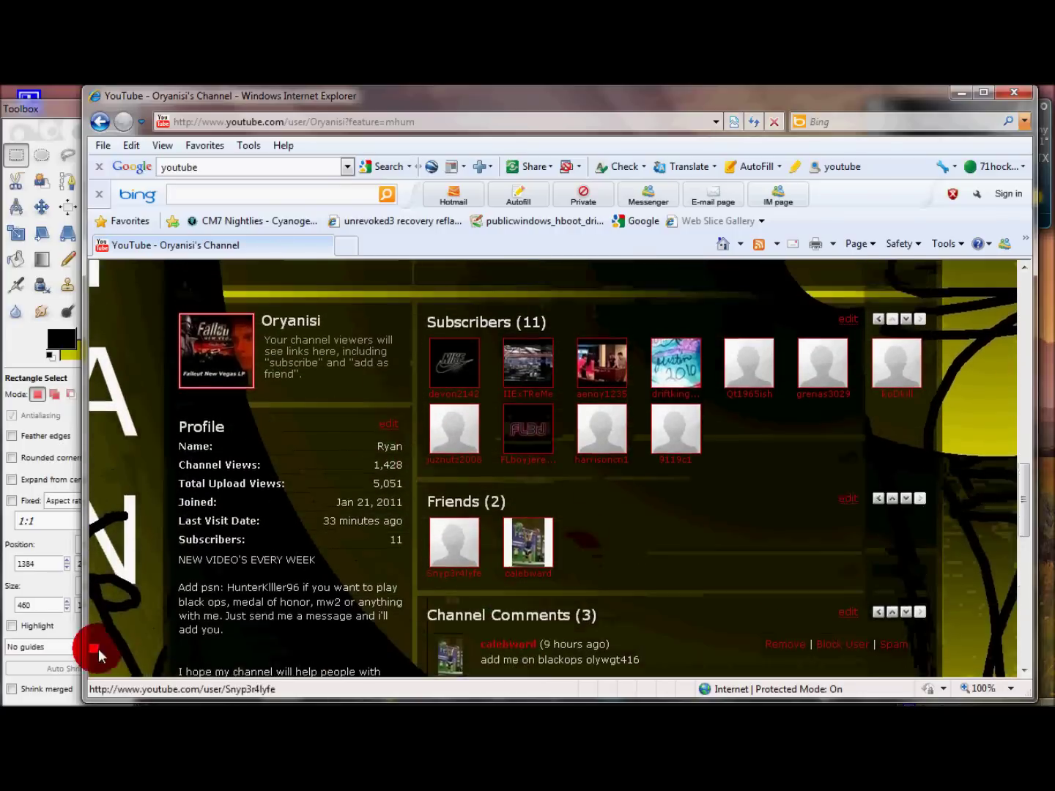
scroll(169, 555, up, 7)
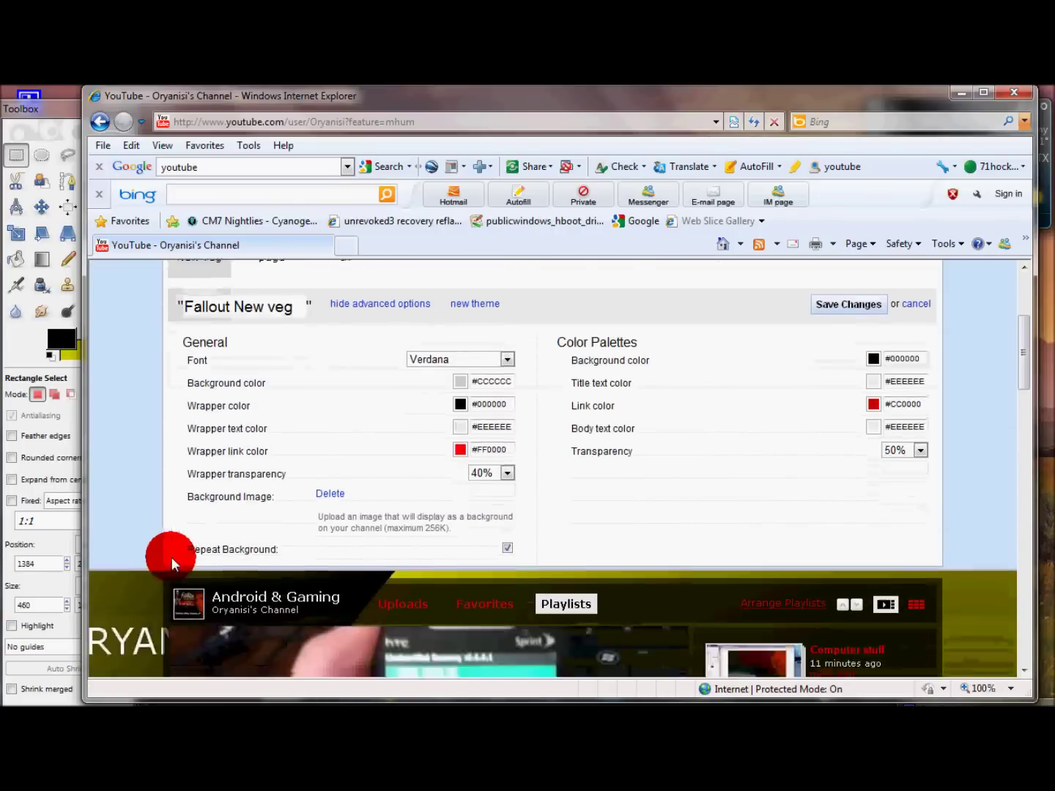
scroll(170, 484, down, 5)
scroll(811, 405, down, 10)
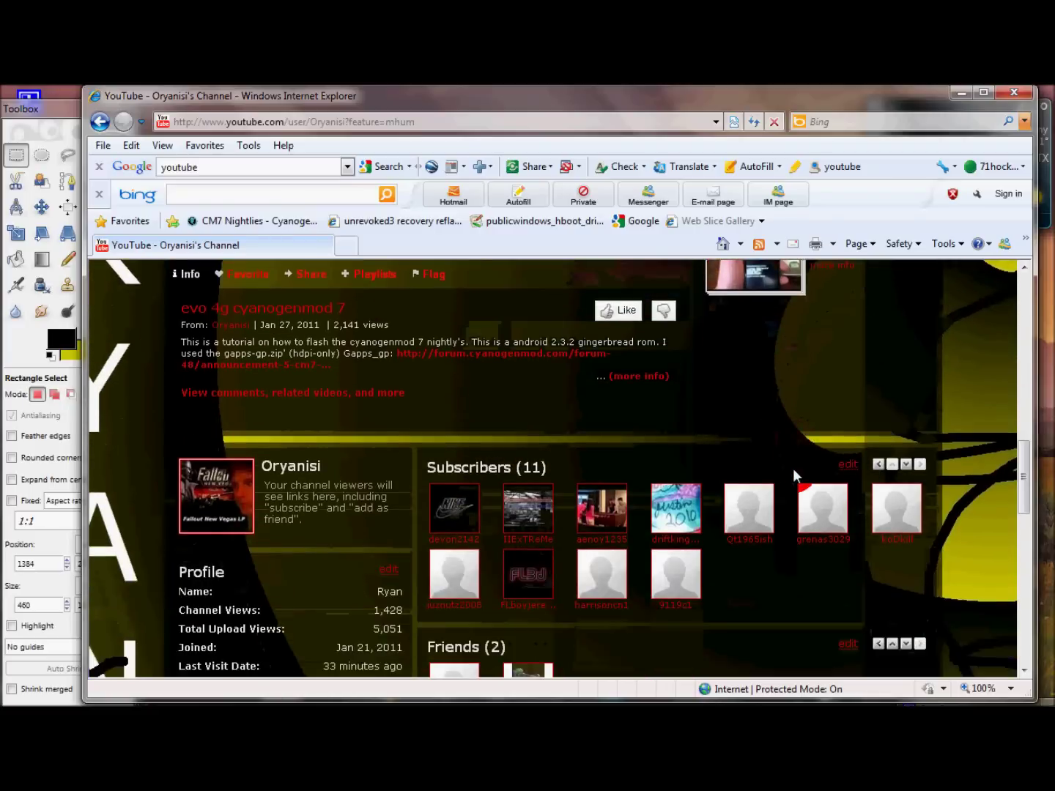
scroll(791, 480, up, 12)
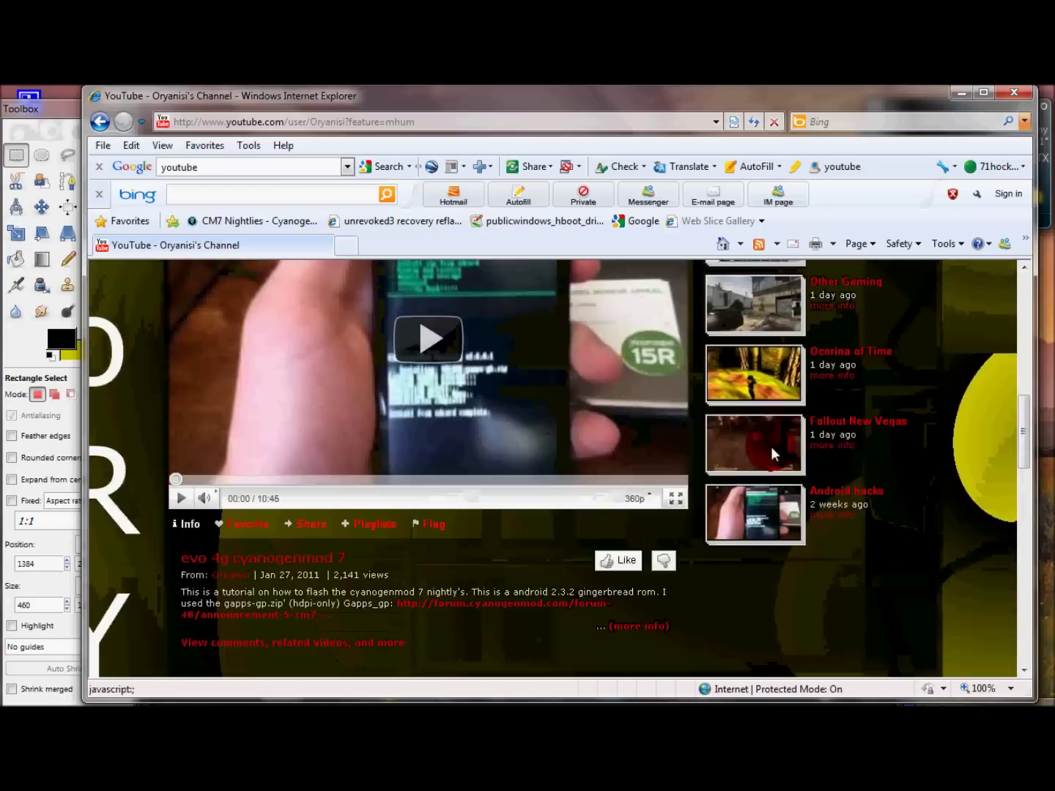
scroll(349, 378, down, 1)
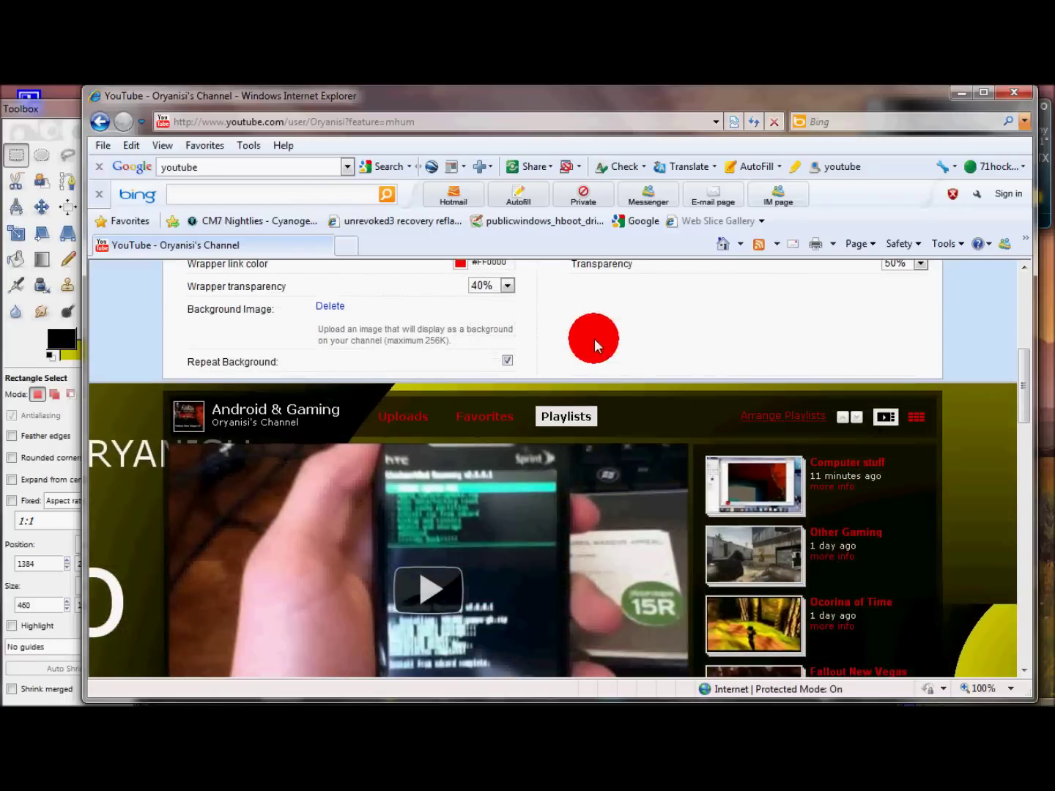
scroll(406, 471, up, 4)
click(325, 556)
Step: Choose the 'newer background' image file as the new channel background upload
scroll(403, 485, down, 3)
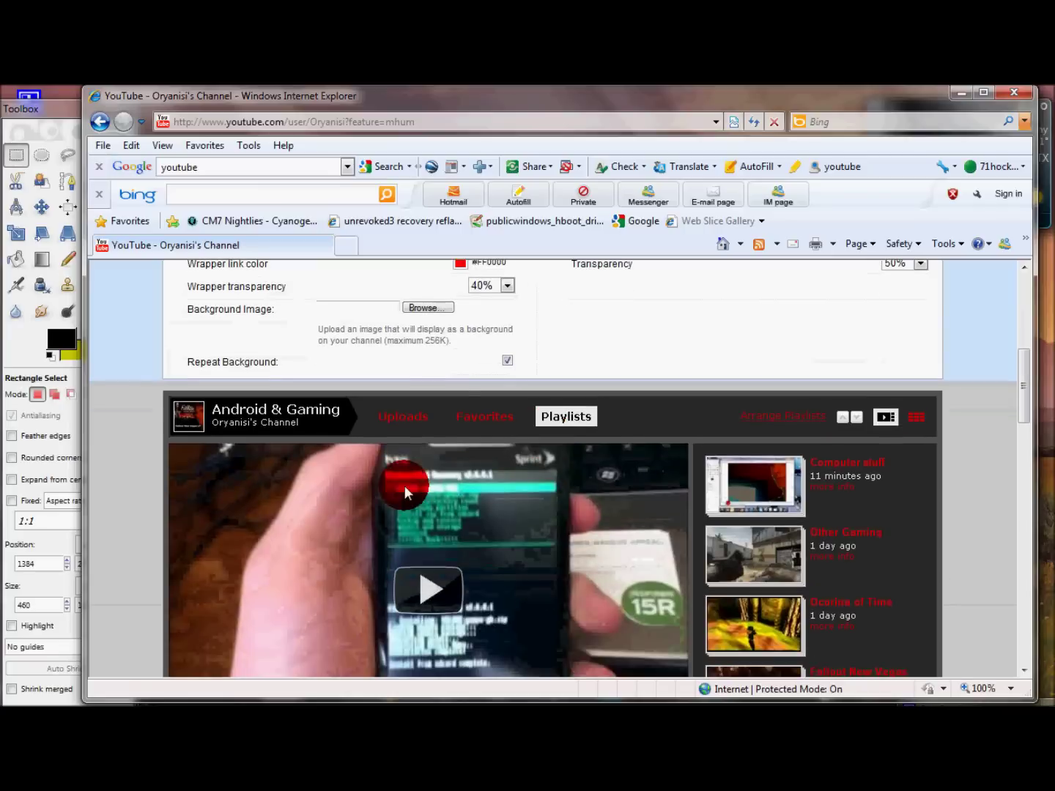
click(428, 306)
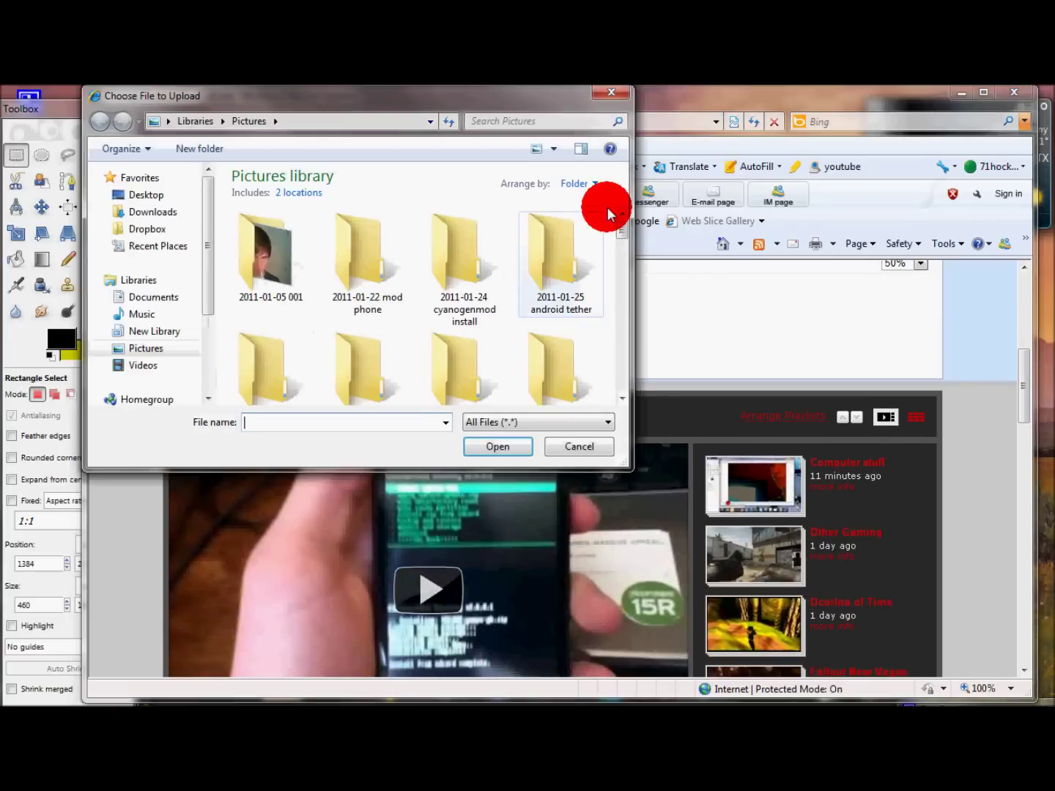
scroll(617, 255, down, 1)
drag(617, 255, 619, 348)
click(388, 306)
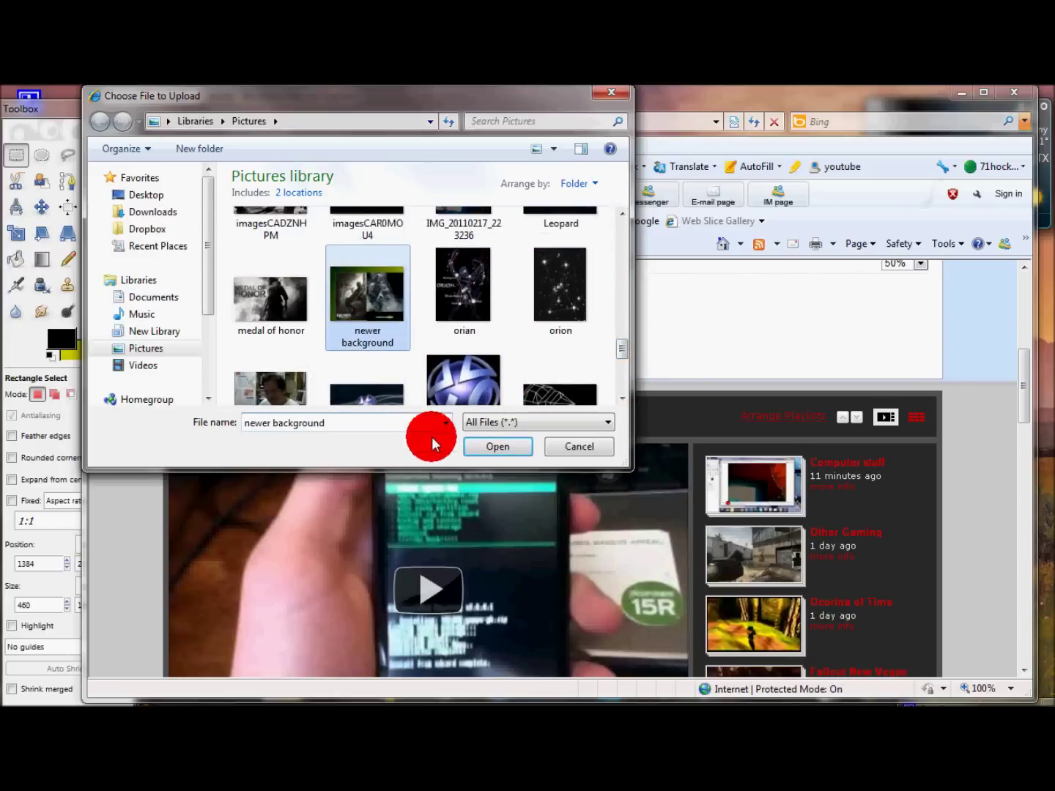
click(498, 442)
Step: Save the channel design changes with the new background applied
scroll(841, 382, up, 5)
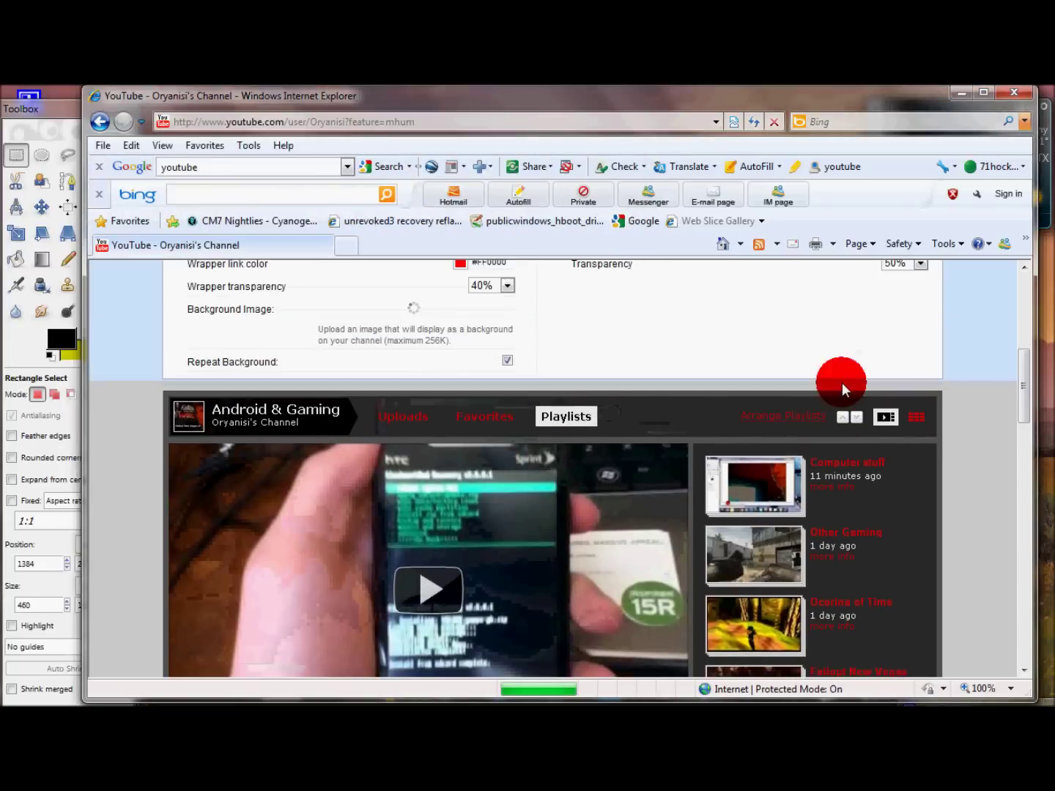
scroll(783, 413, up, 2)
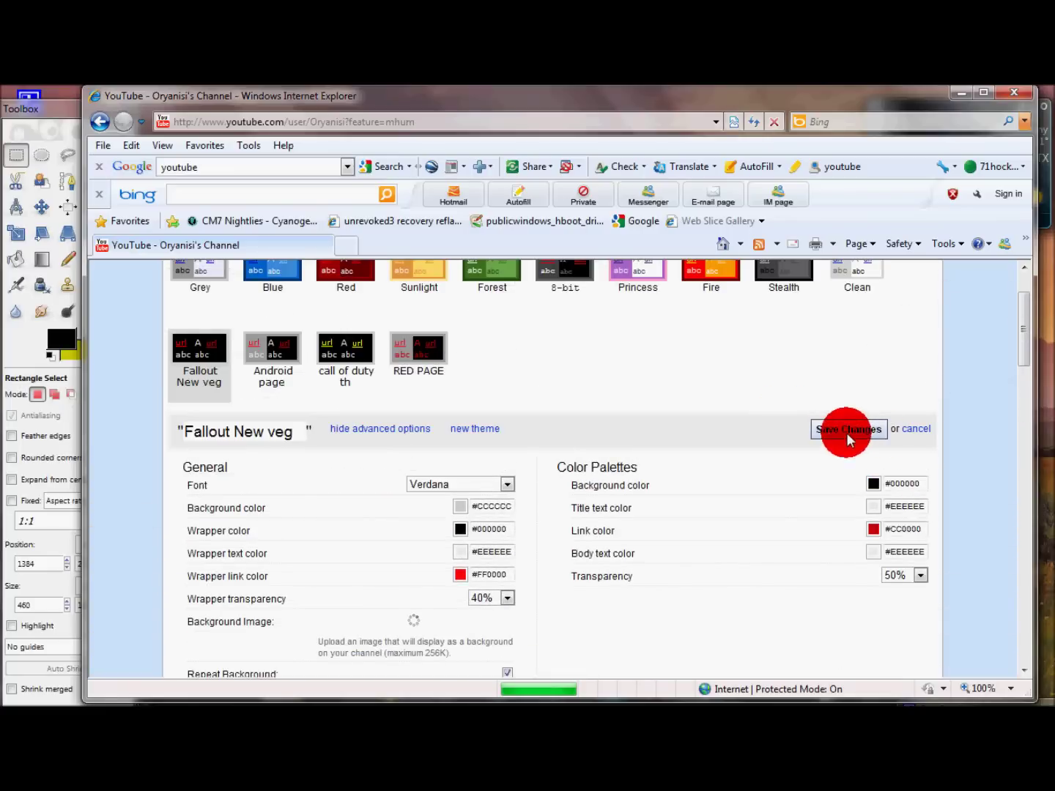
scroll(918, 427, down, 4)
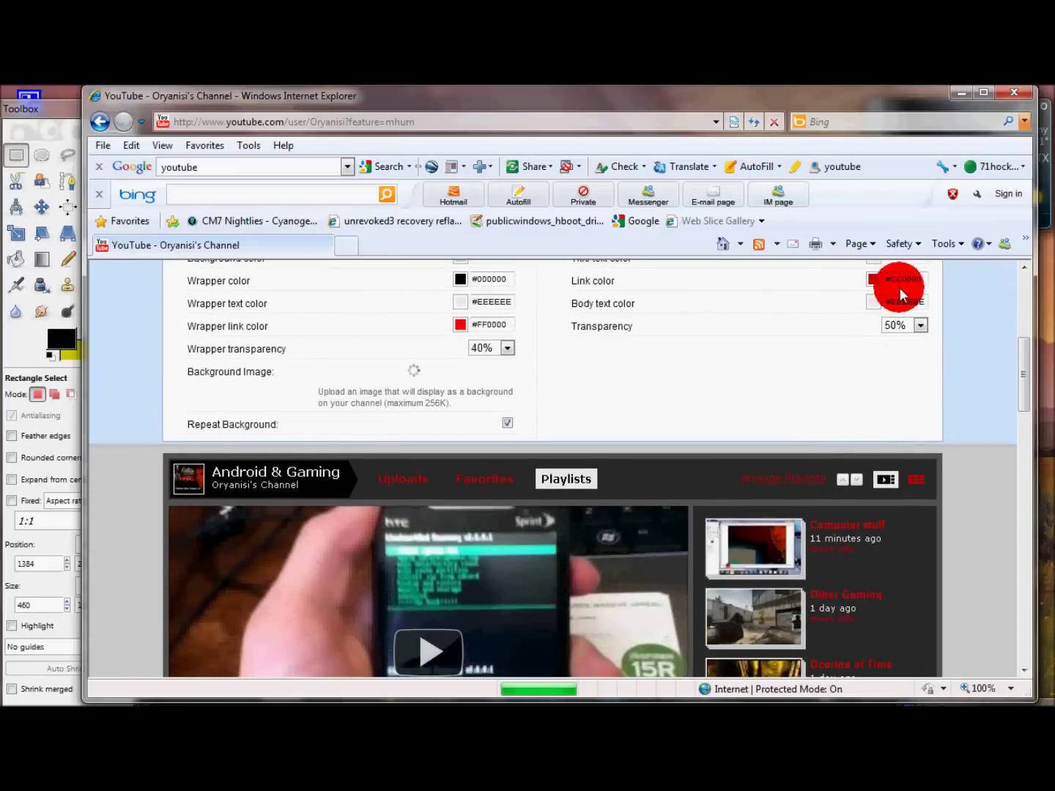
scroll(1008, 452, up, 3)
scroll(1018, 377, up, 2)
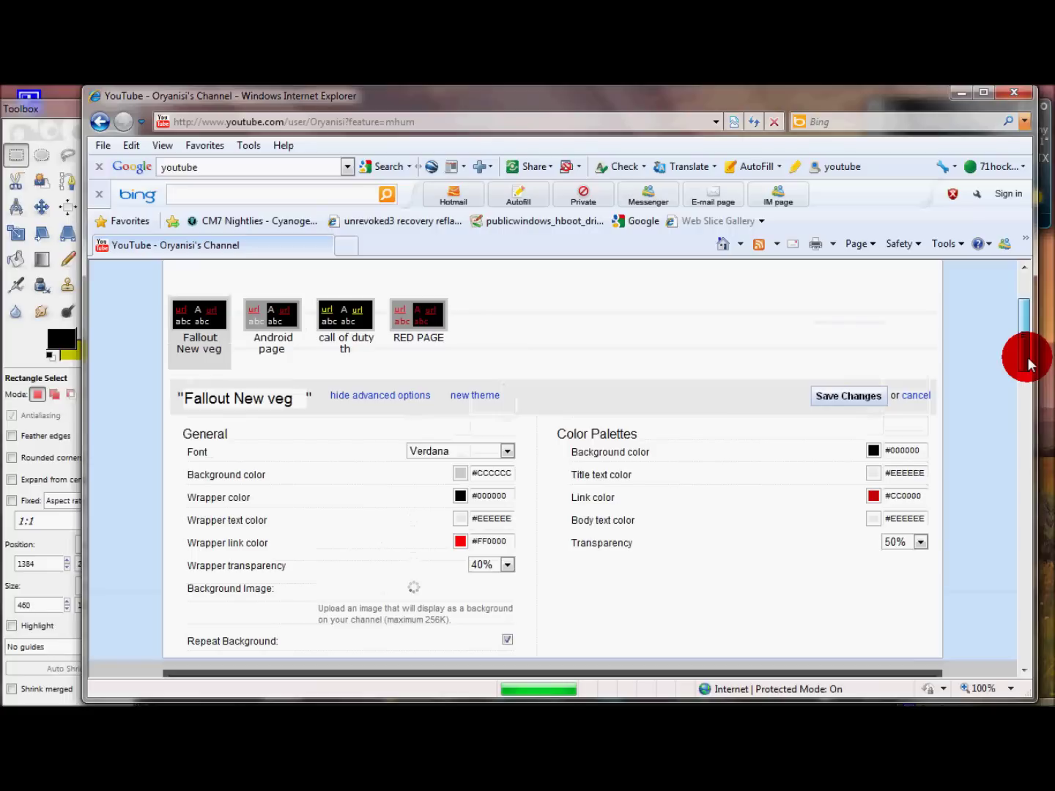
scroll(1025, 400, down, 1)
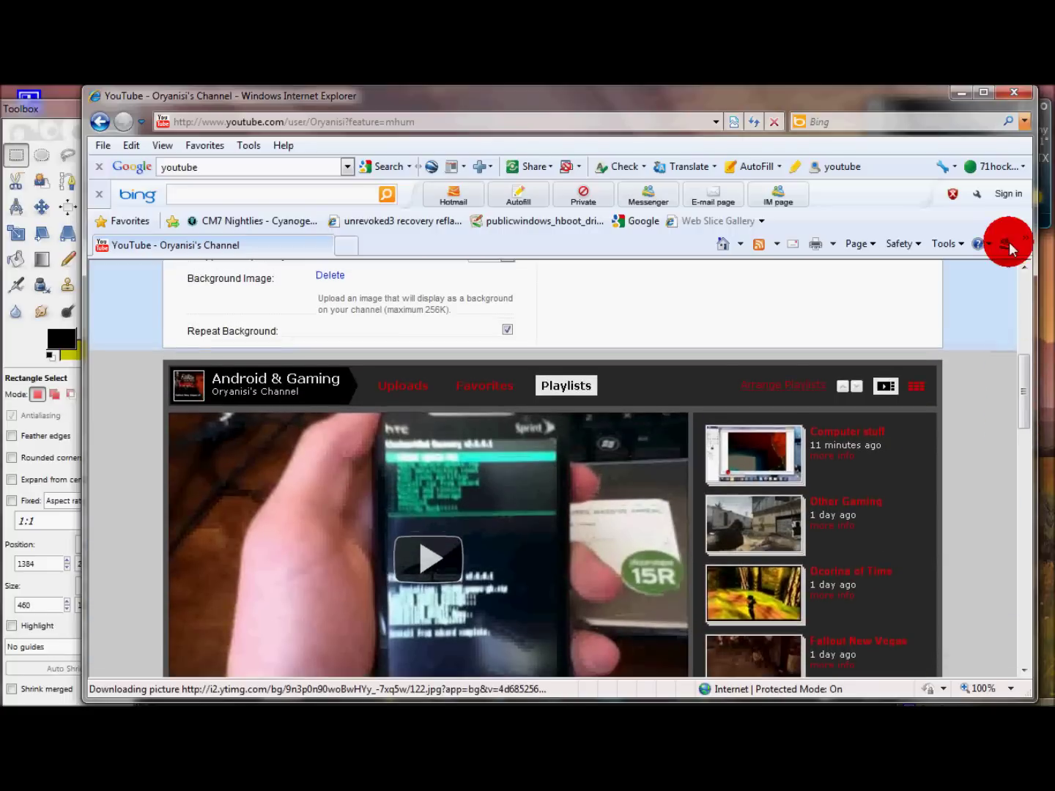
scroll(819, 490, up, 7)
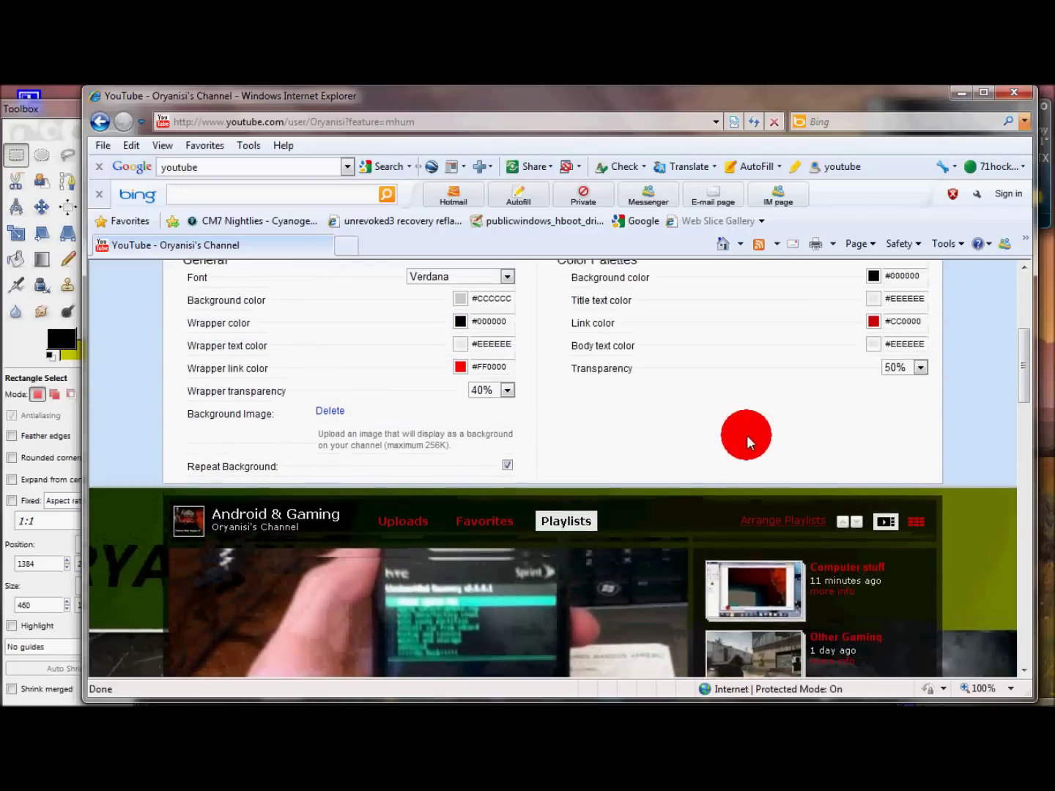
click(870, 406)
Step: Minimise Internet Explorer, then restore the CamStudio window and move it further left
scroll(939, 373, down, 3)
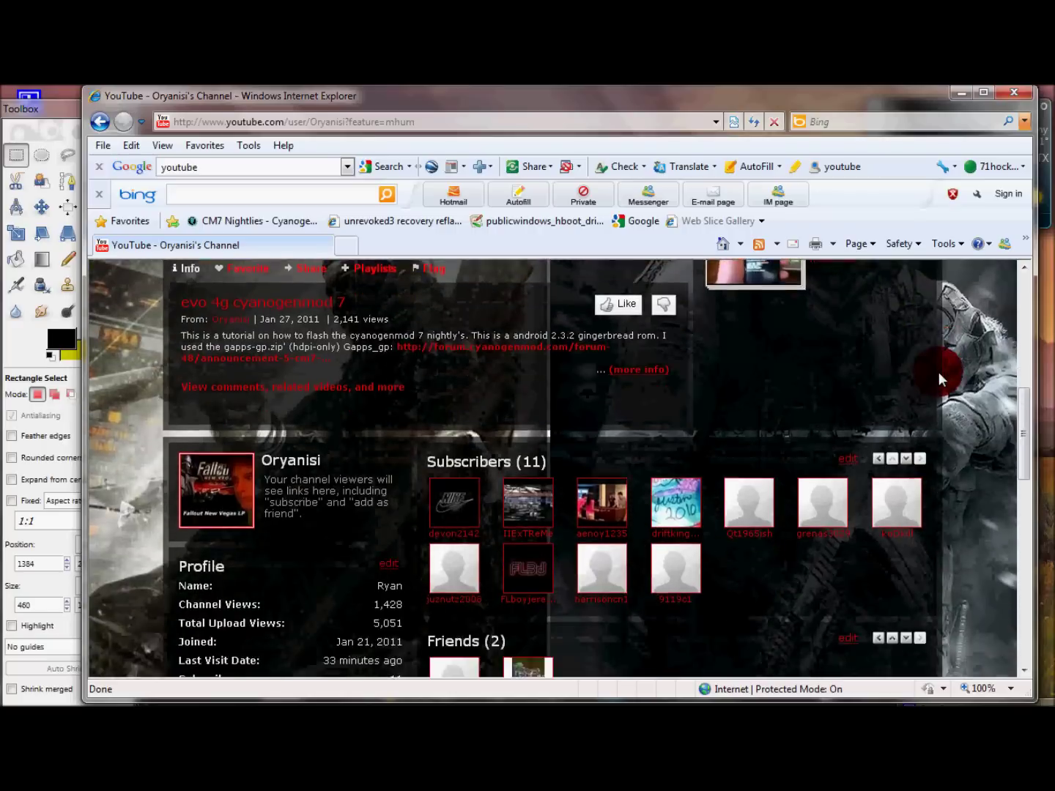
scroll(927, 432, up, 4)
scroll(970, 391, down, 1)
scroll(969, 390, up, 2)
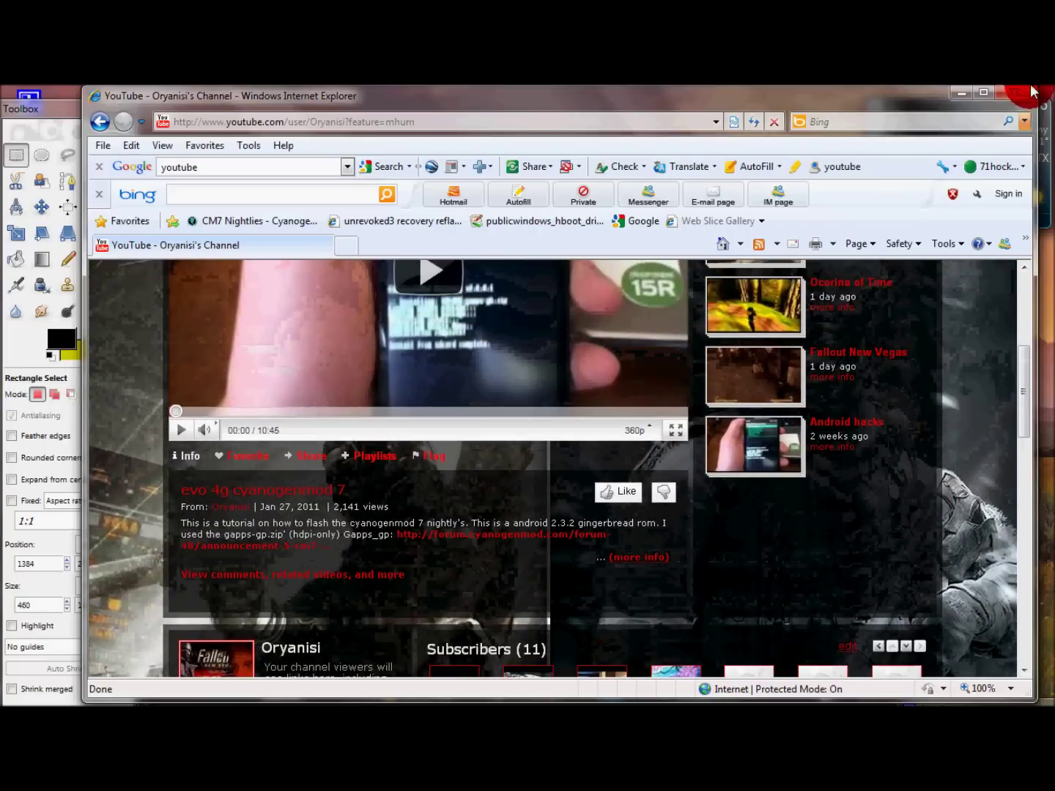
click(957, 90)
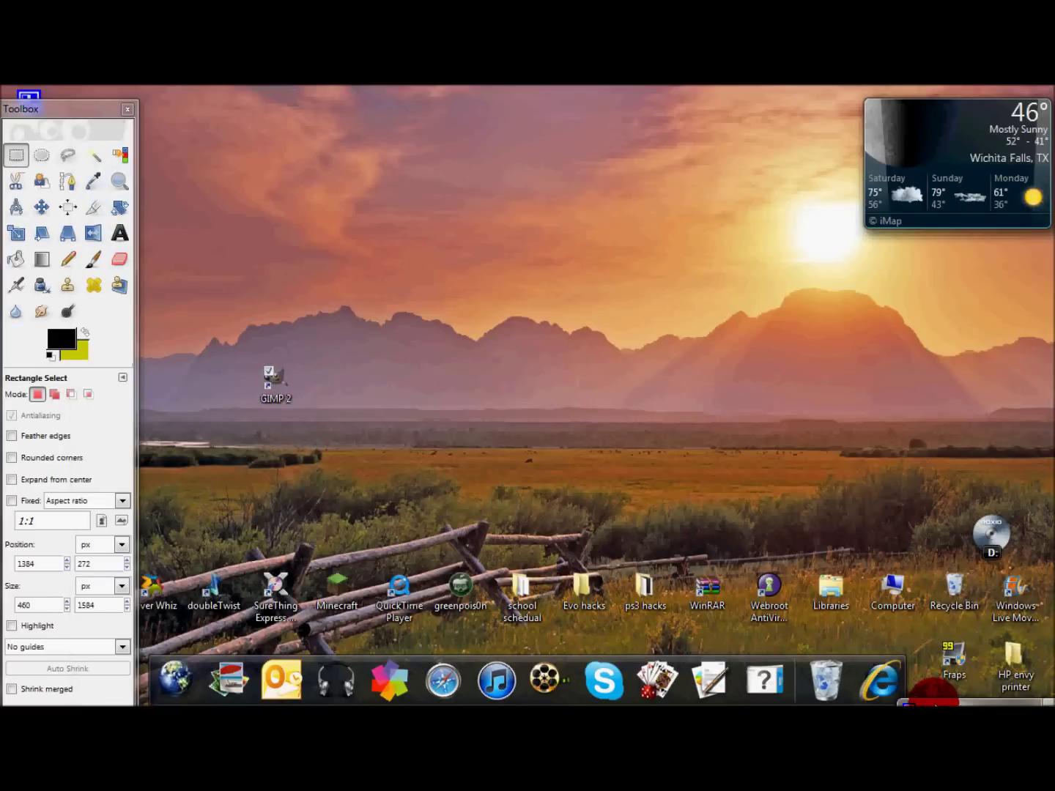
click(938, 701)
drag(917, 414, 833, 396)
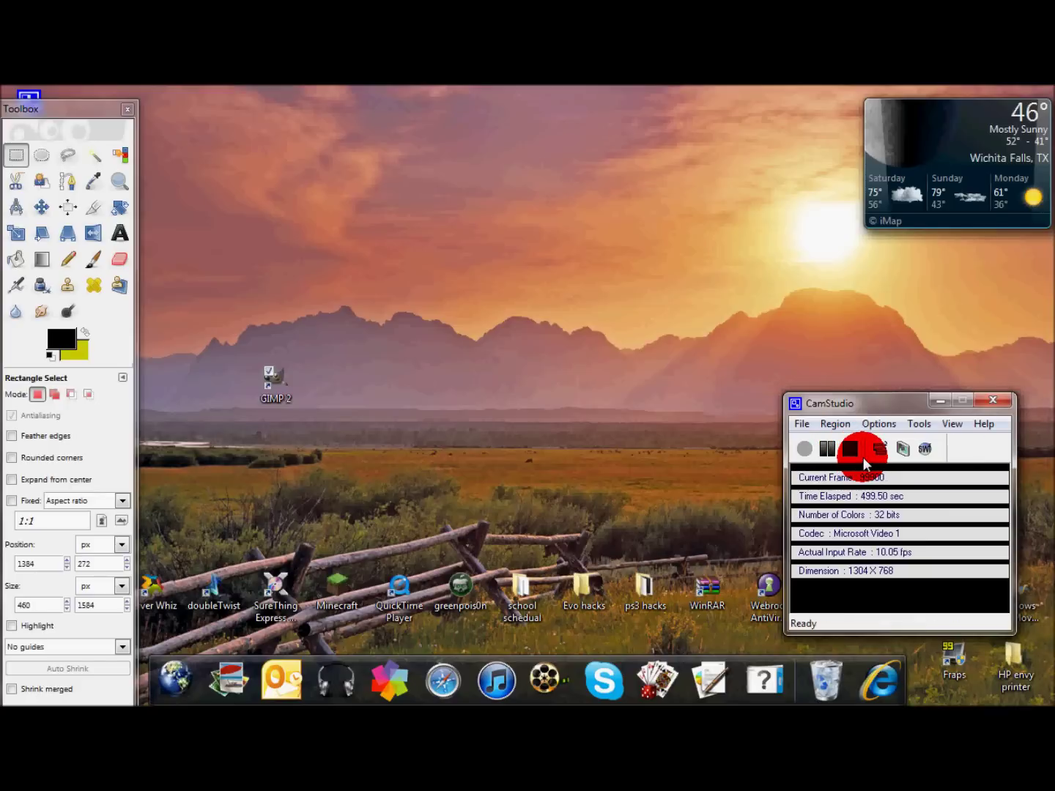